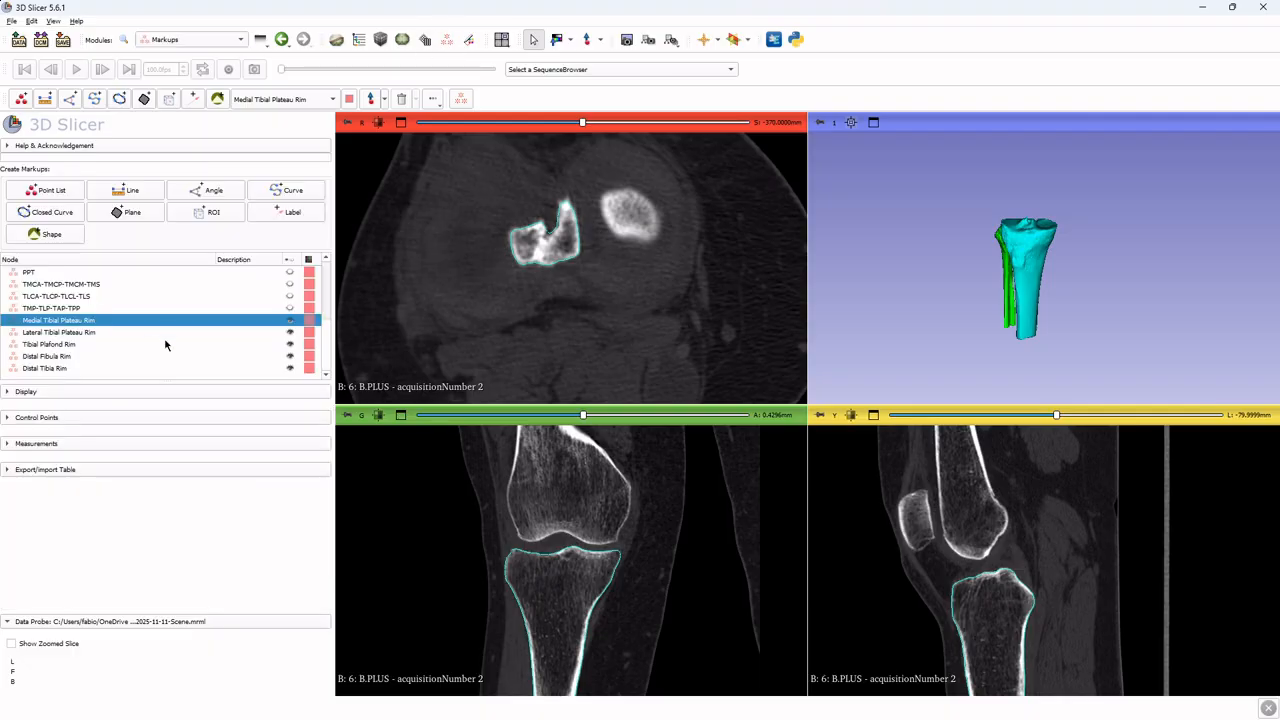
Zoom the 3D view and slice views in on the medial tibial plateau surface to examine it
scroll(1096, 208, up, 5)
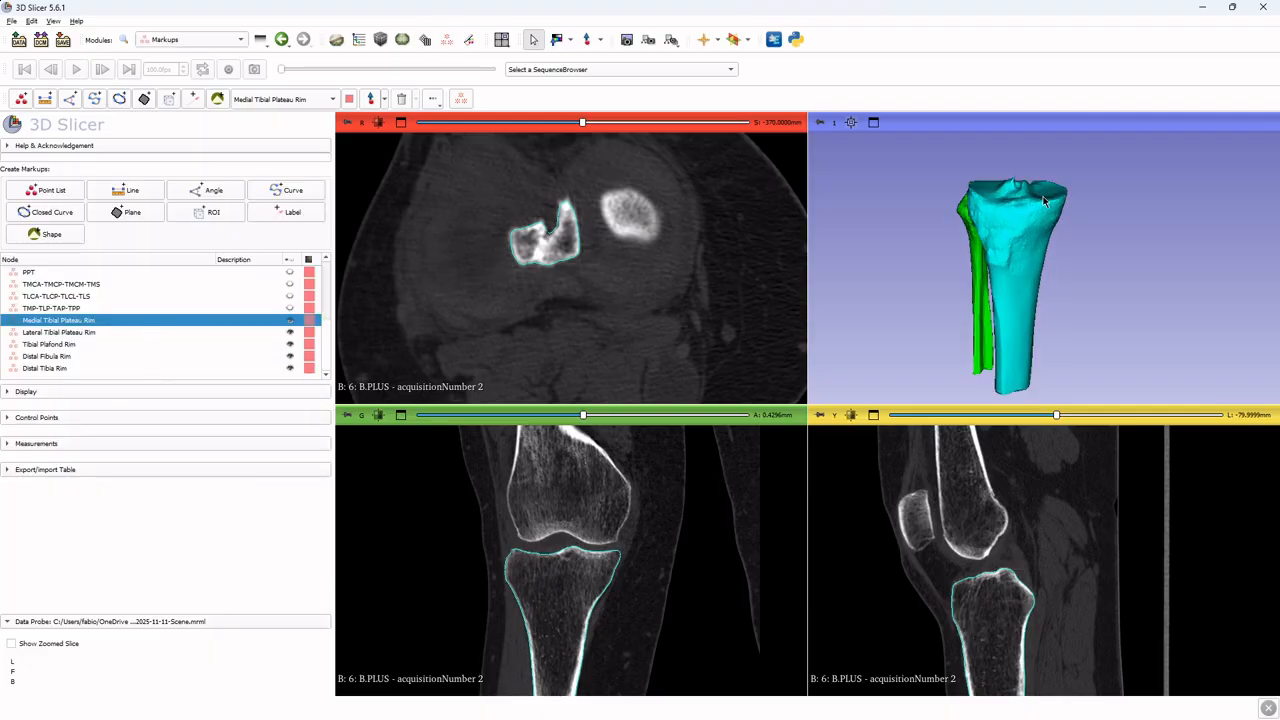
drag(1107, 189, 1092, 232)
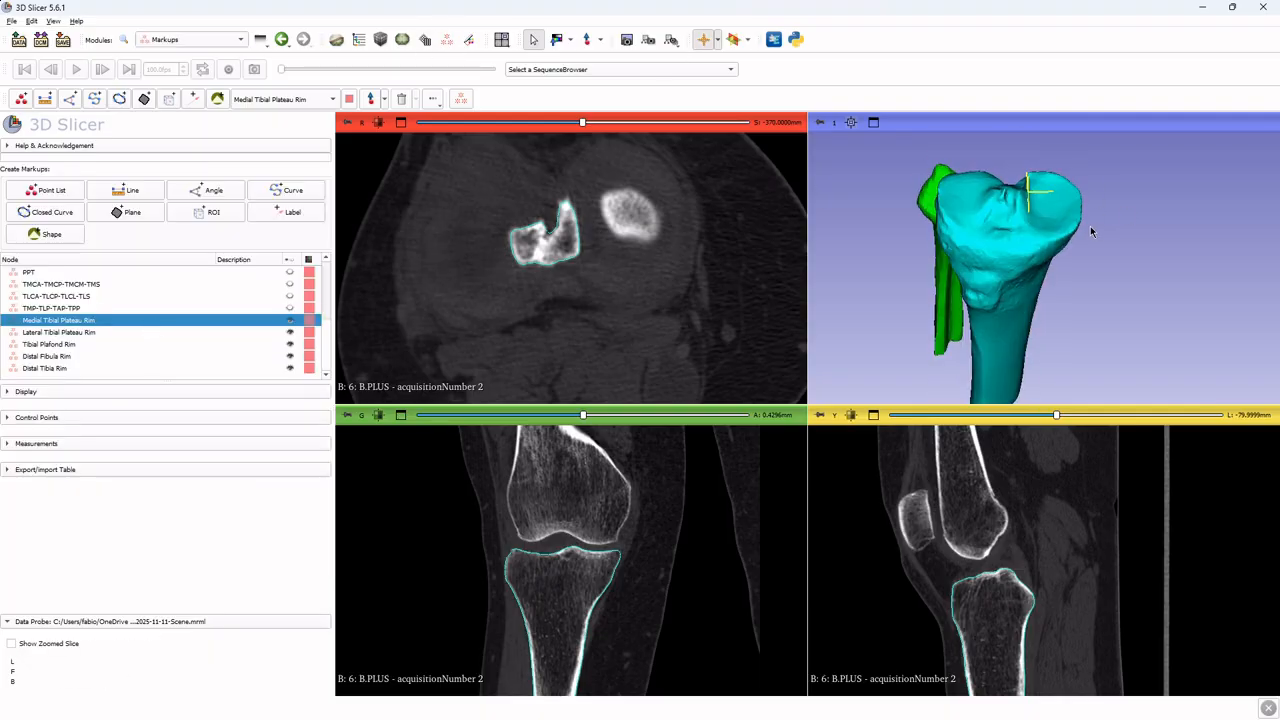
scroll(1079, 239, up, 4)
middle_drag(1081, 237, 1051, 466)
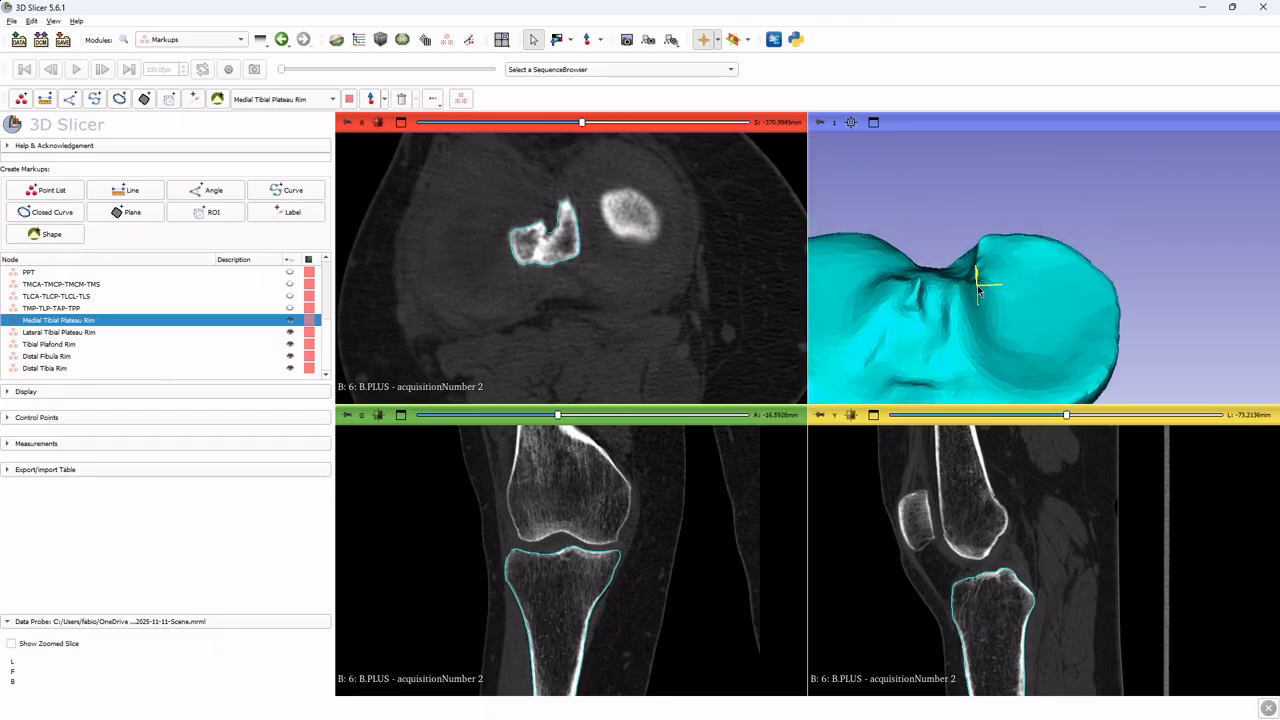
key(shift)
ctrl+scroll(594, 553, up, 6)
ctrl+scroll(563, 240, up, 4)
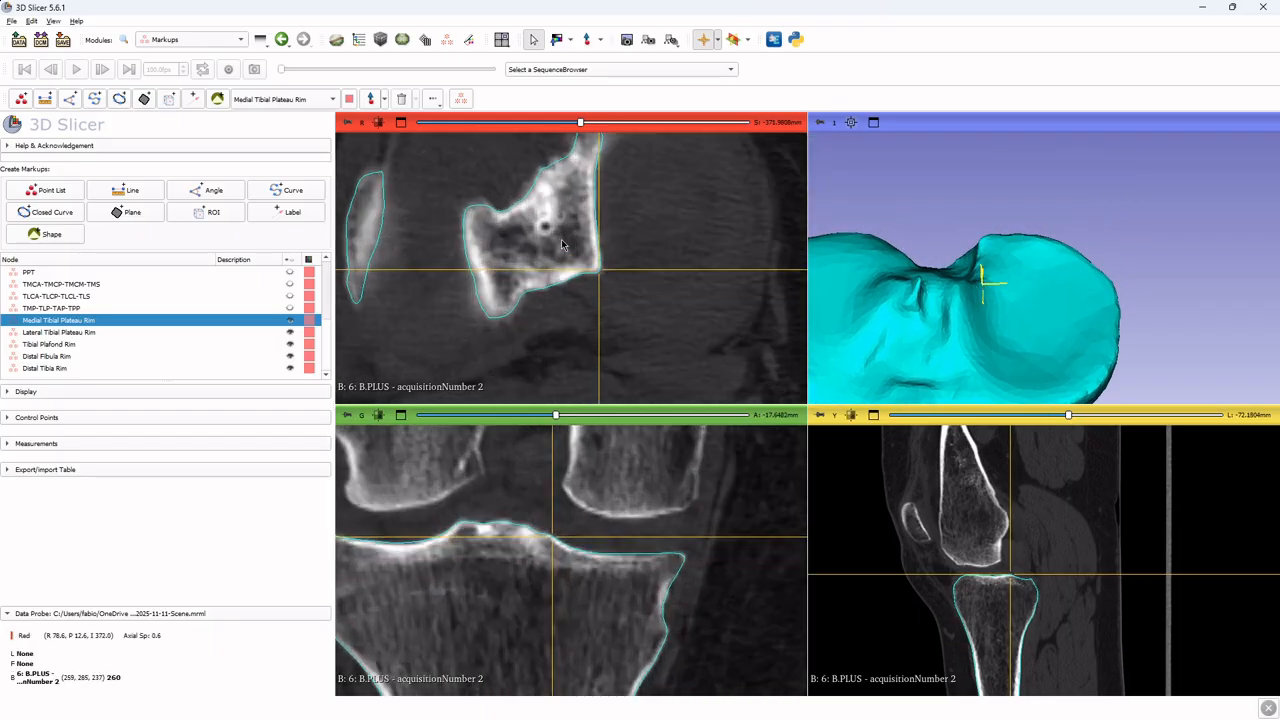
ctrl+scroll(999, 563, up, 4)
ctrl+scroll(1077, 500, up, 4)
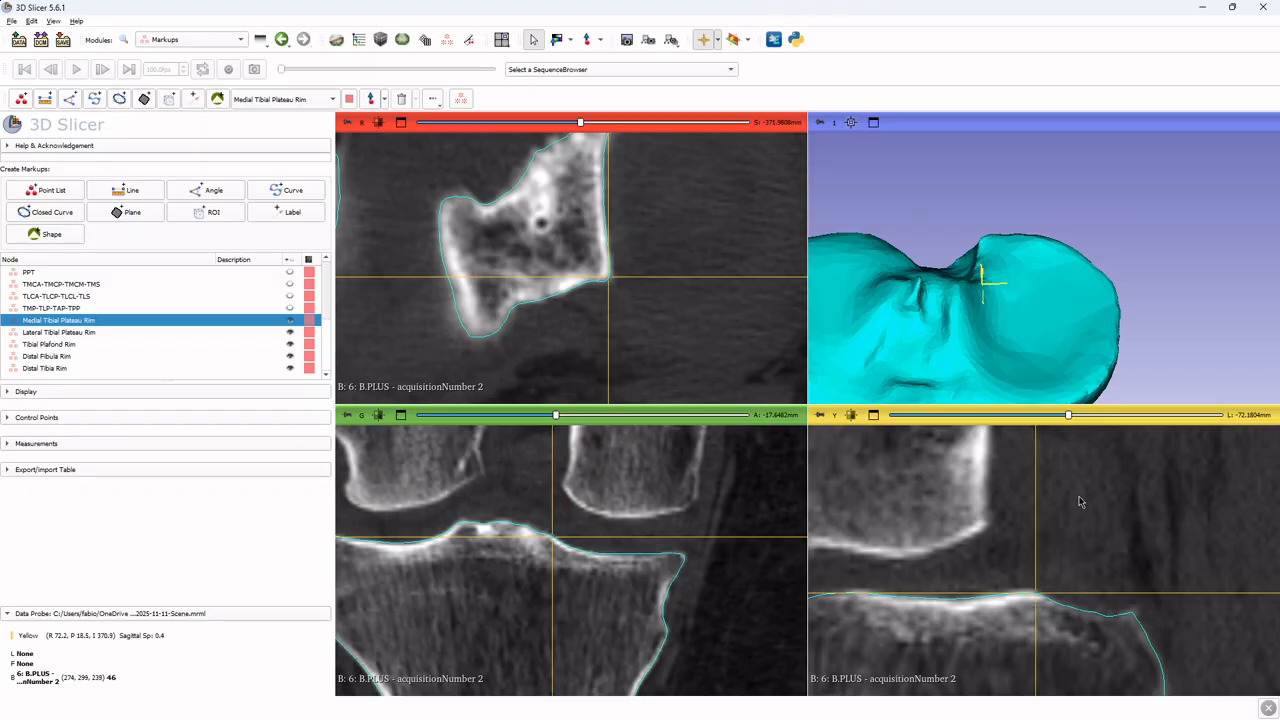
middle_drag(1052, 295, 956, 205)
scroll(997, 377, up, 1)
scroll(954, 209, up, 1)
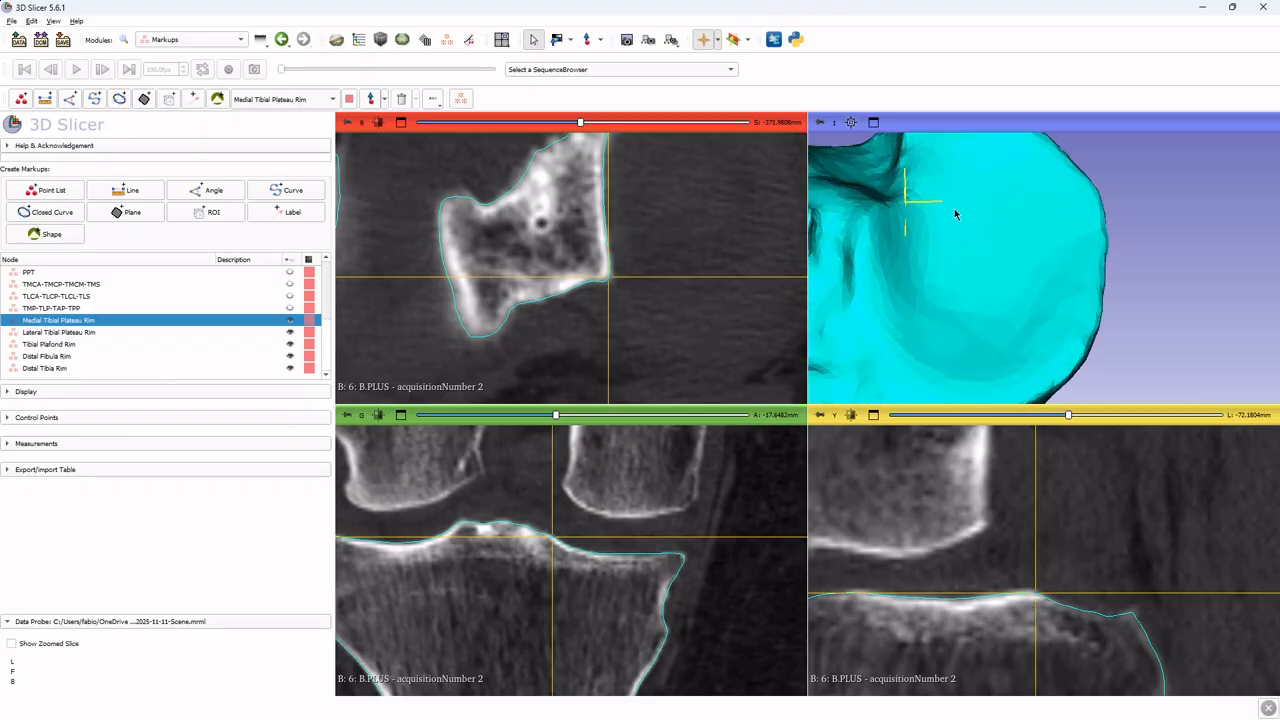
key(shift)
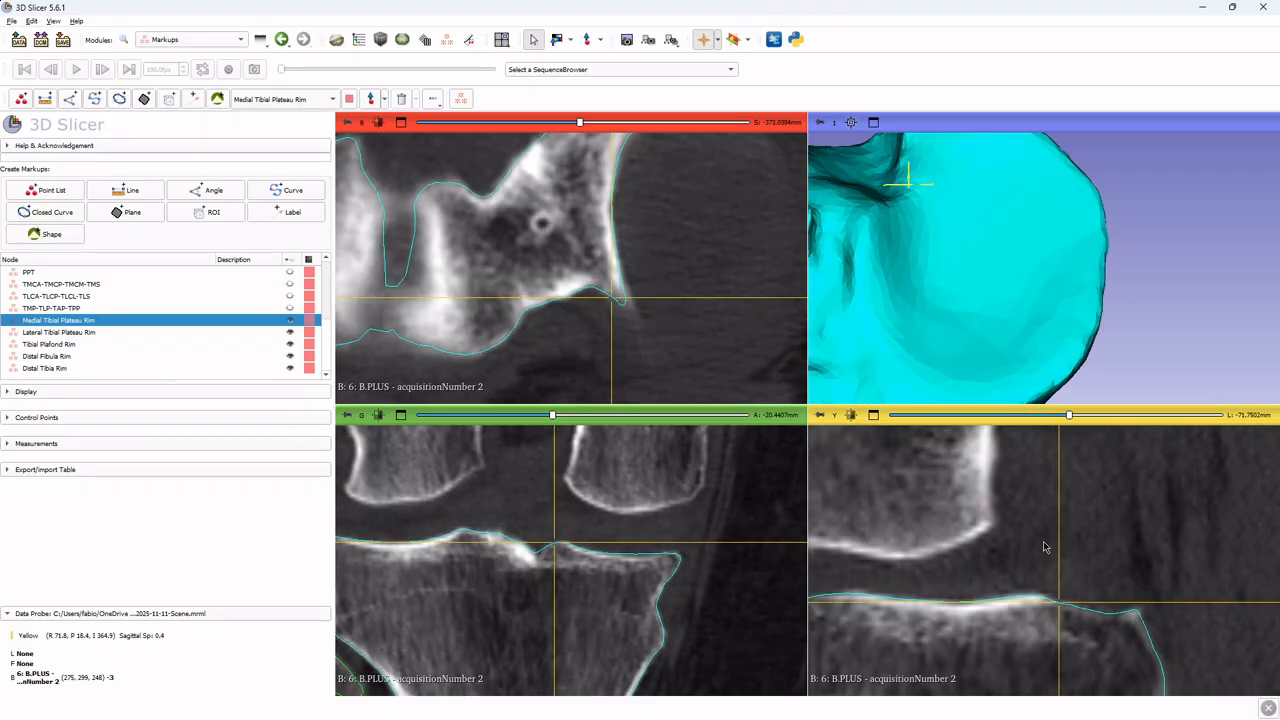
Inspect the medial tibial plateau rim by moving the crosshair along its edge while checking the slice views
drag(1025, 350, 951, 357)
key(shift)
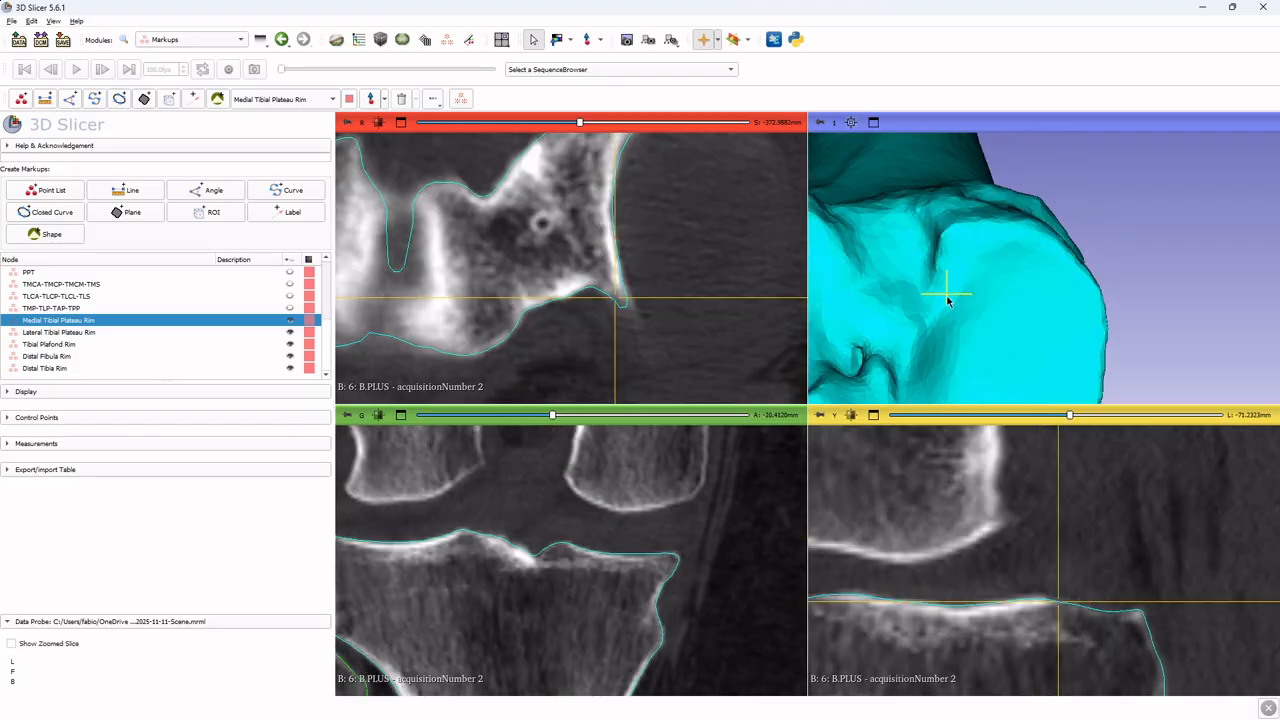
key(shift)
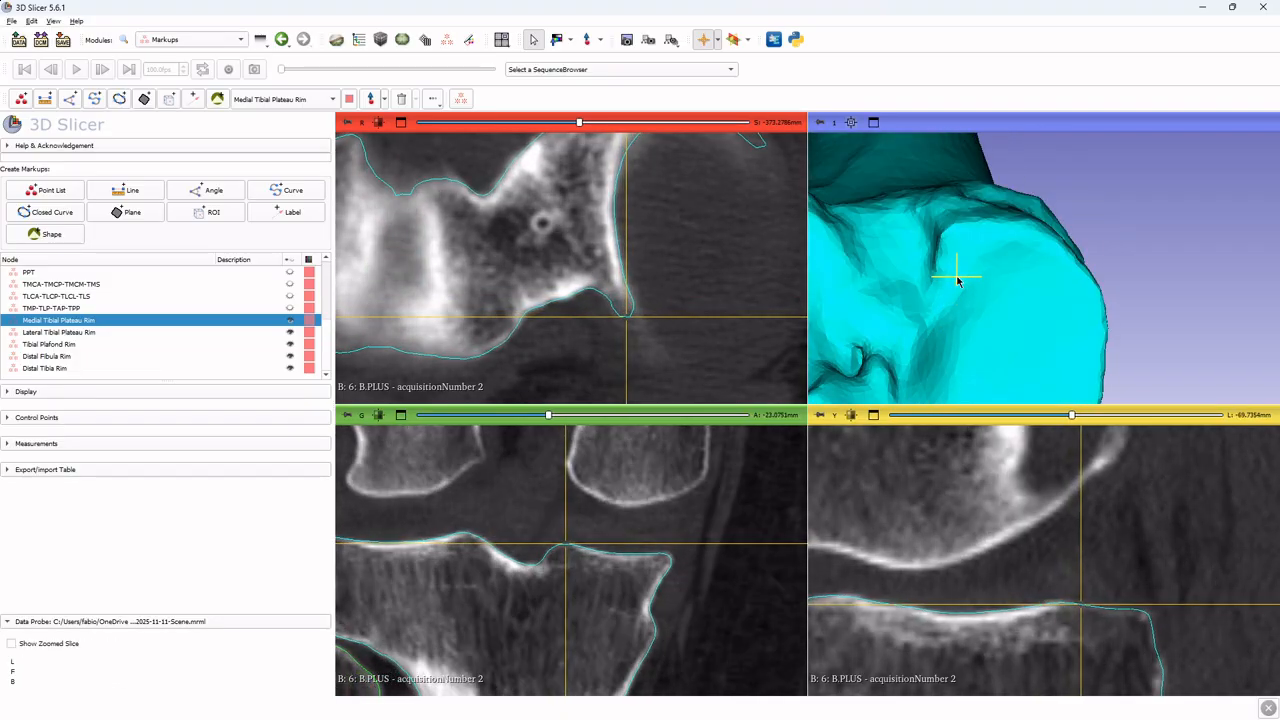
key(shift)
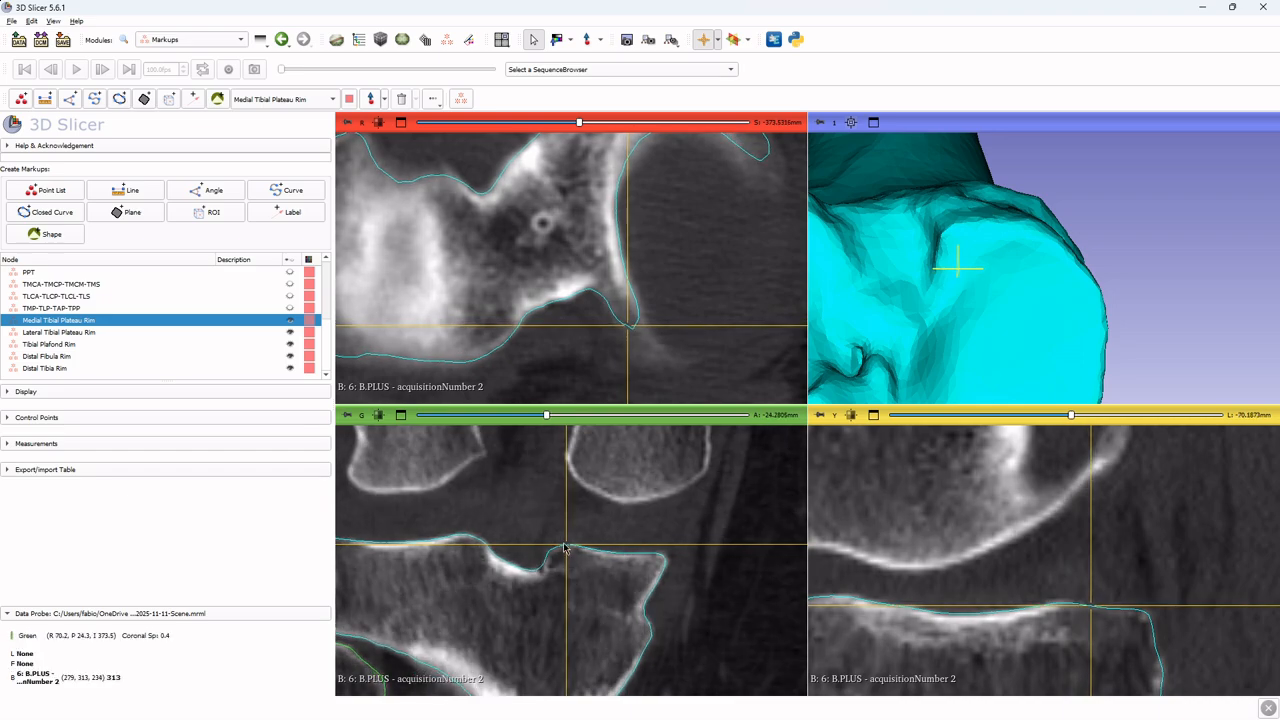
key(shift)
key(shift)
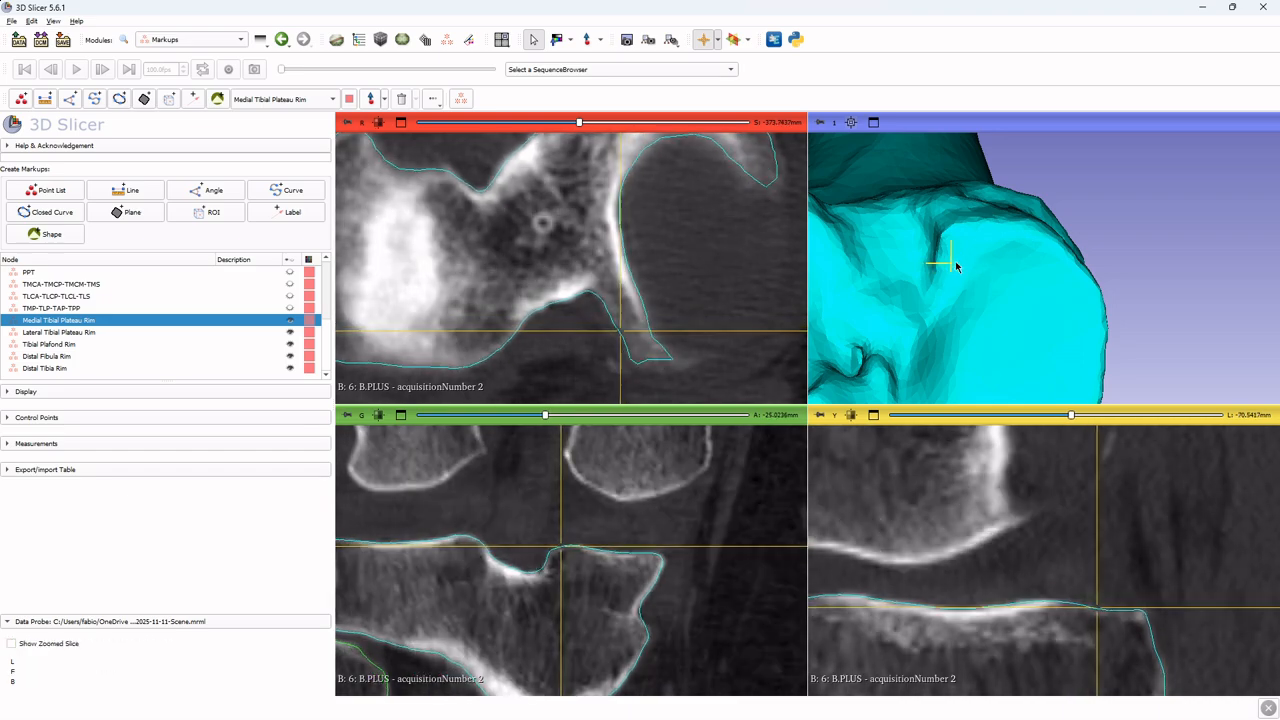
key(shift)
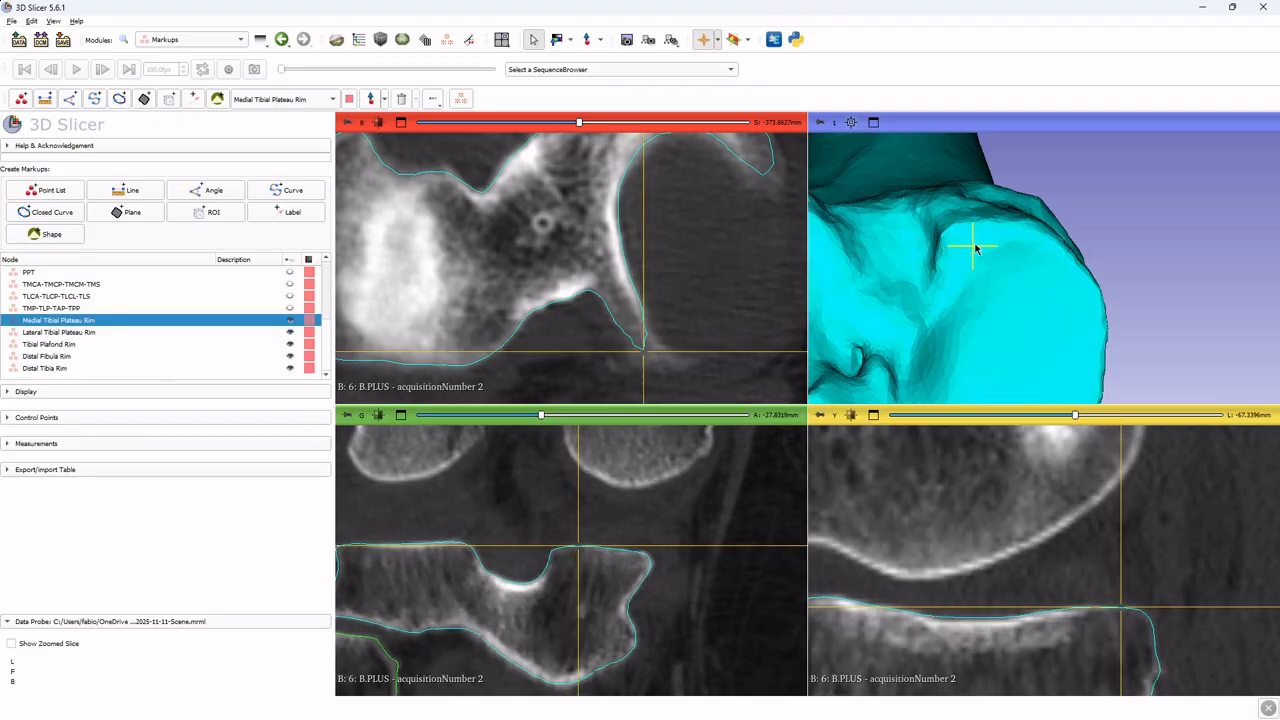
key(shift)
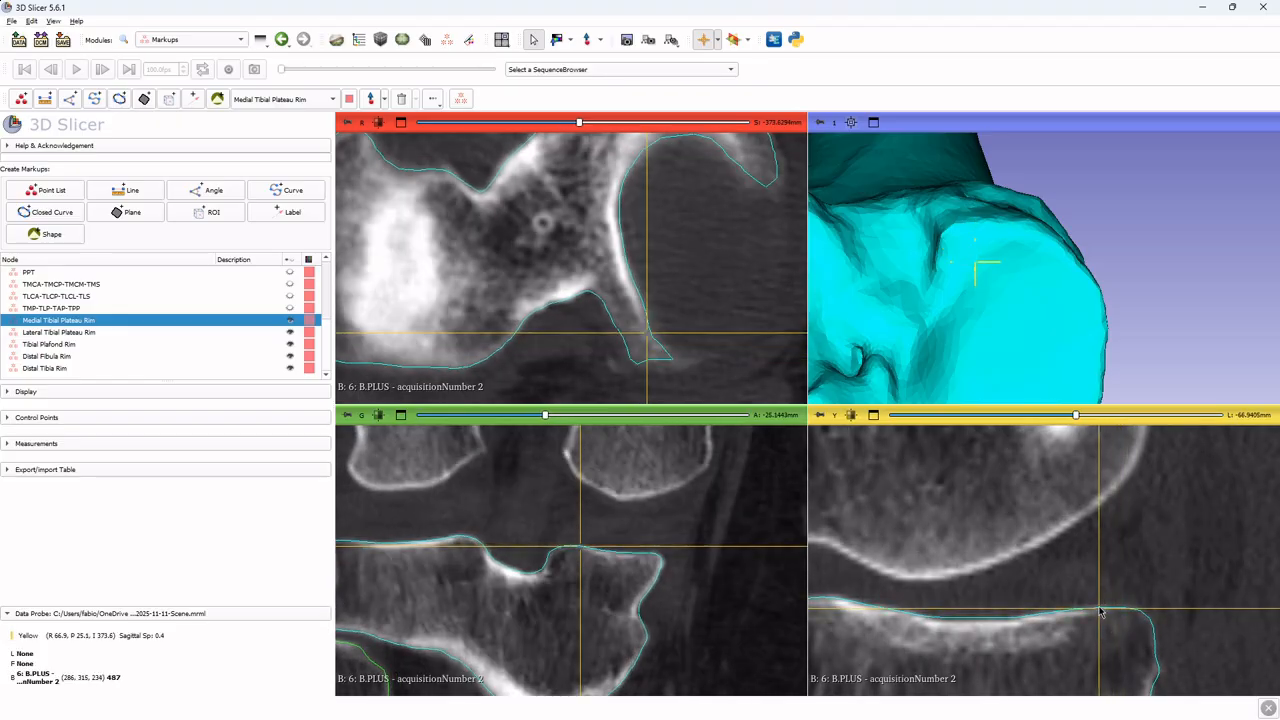
key(shift)
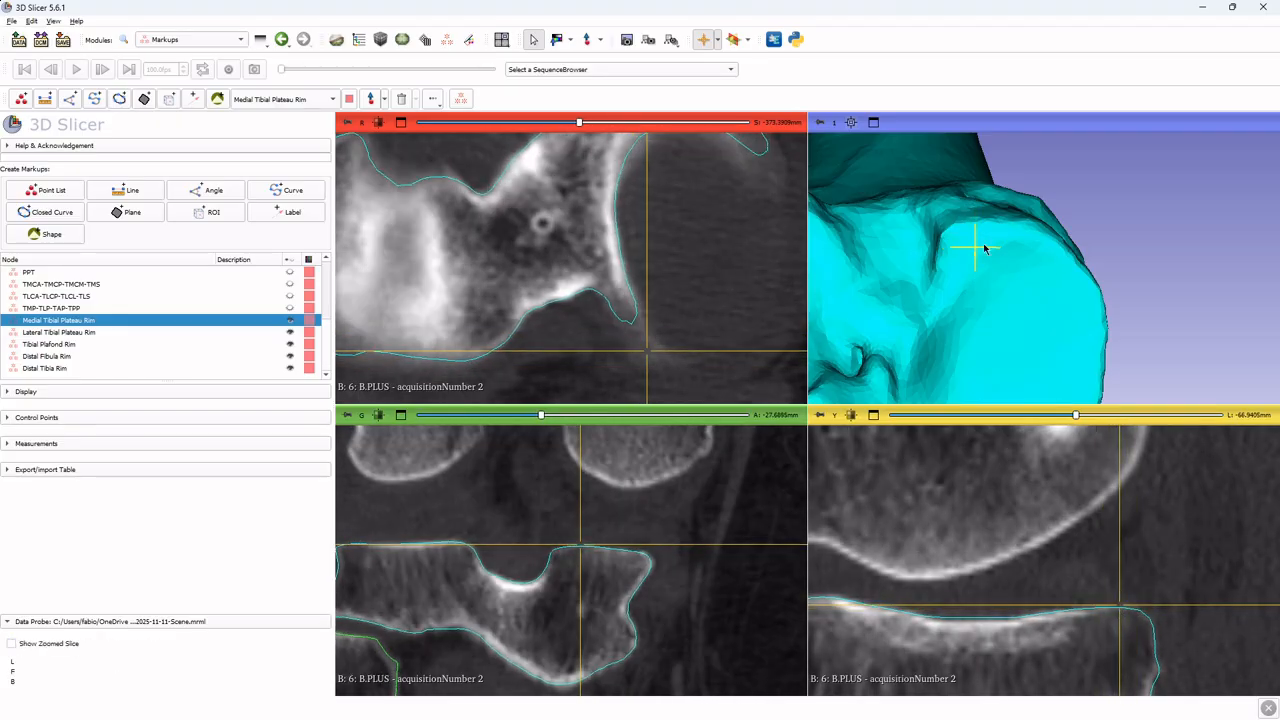
key(shift)
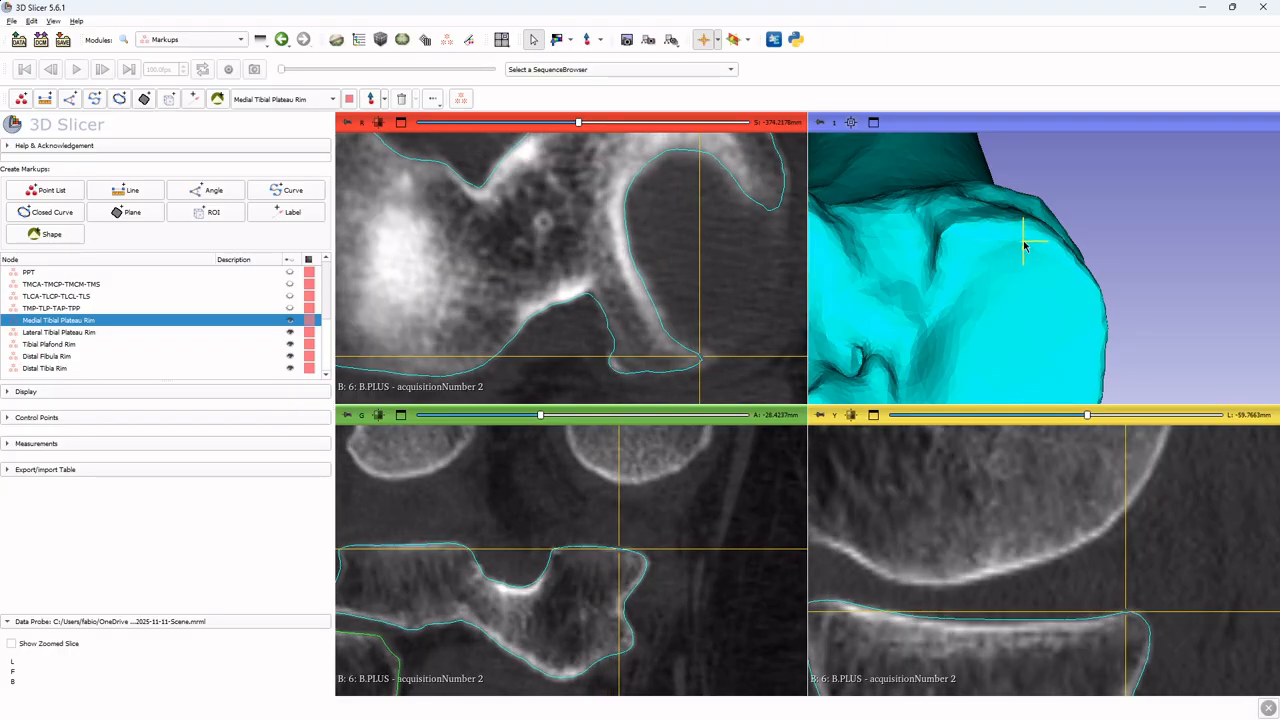
key(shift)
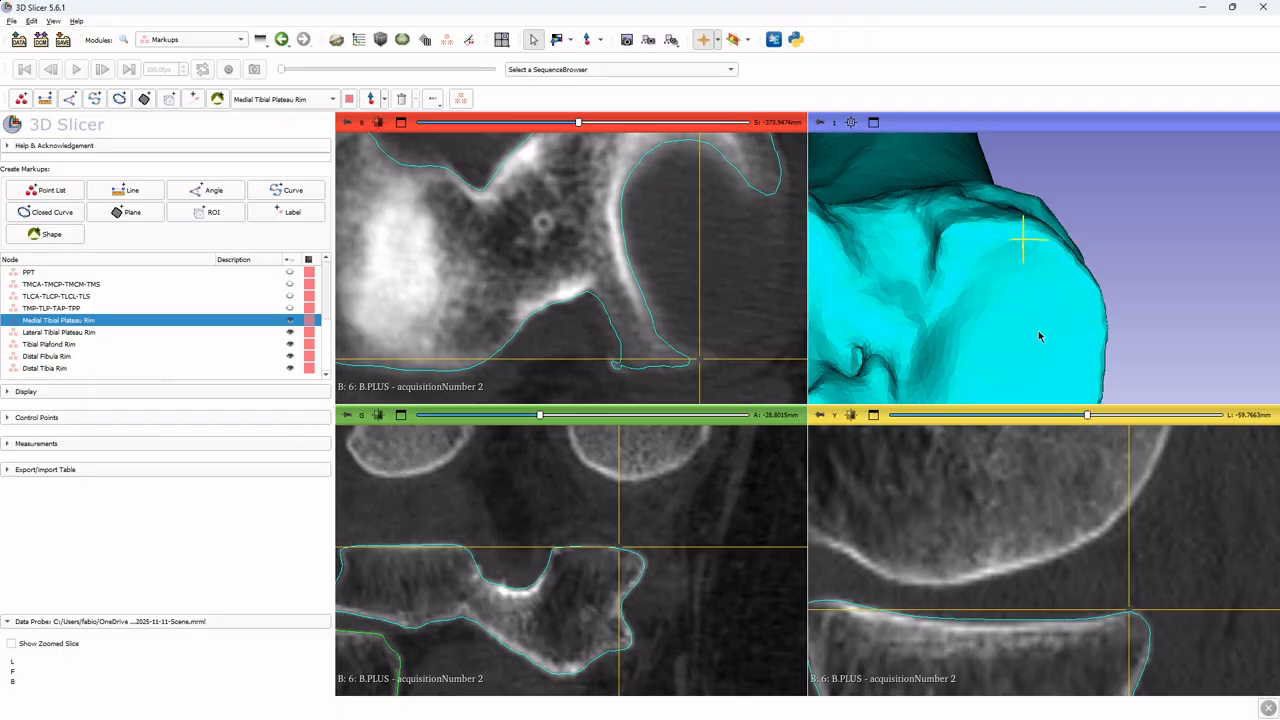
drag(1039, 332, 1026, 276)
key(shift)
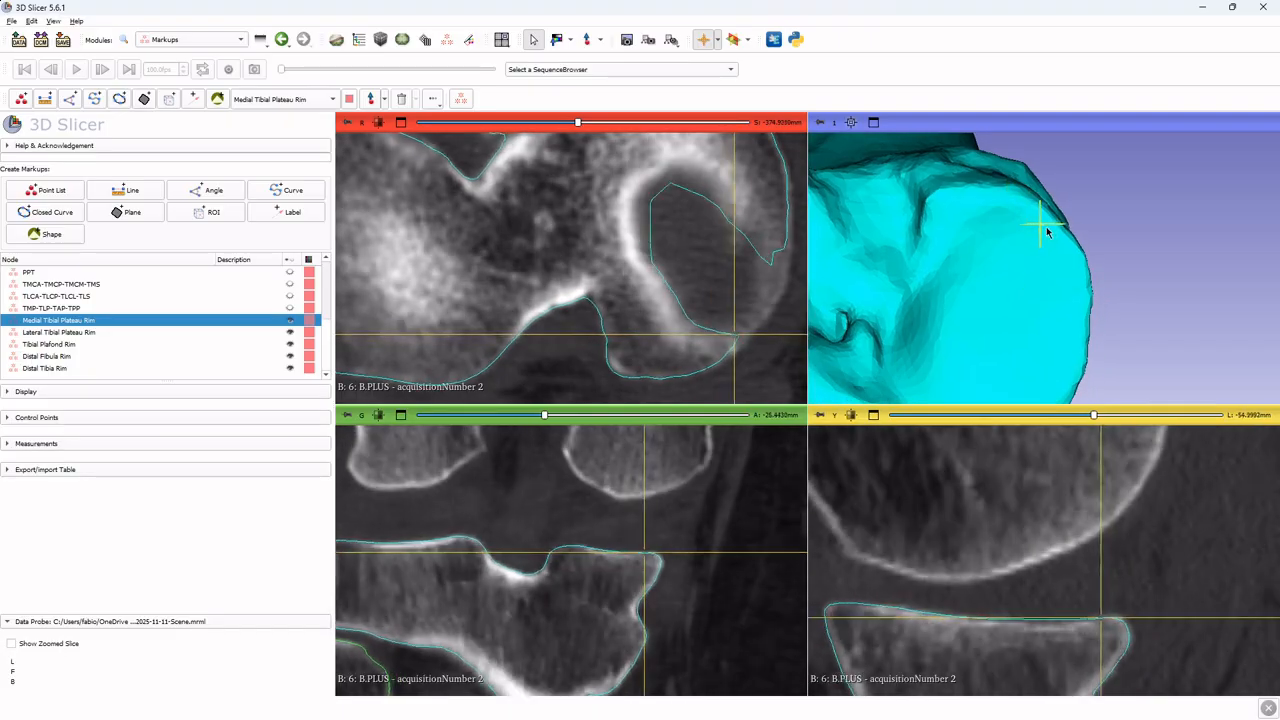
drag(1024, 372, 1049, 294)
key(shift)
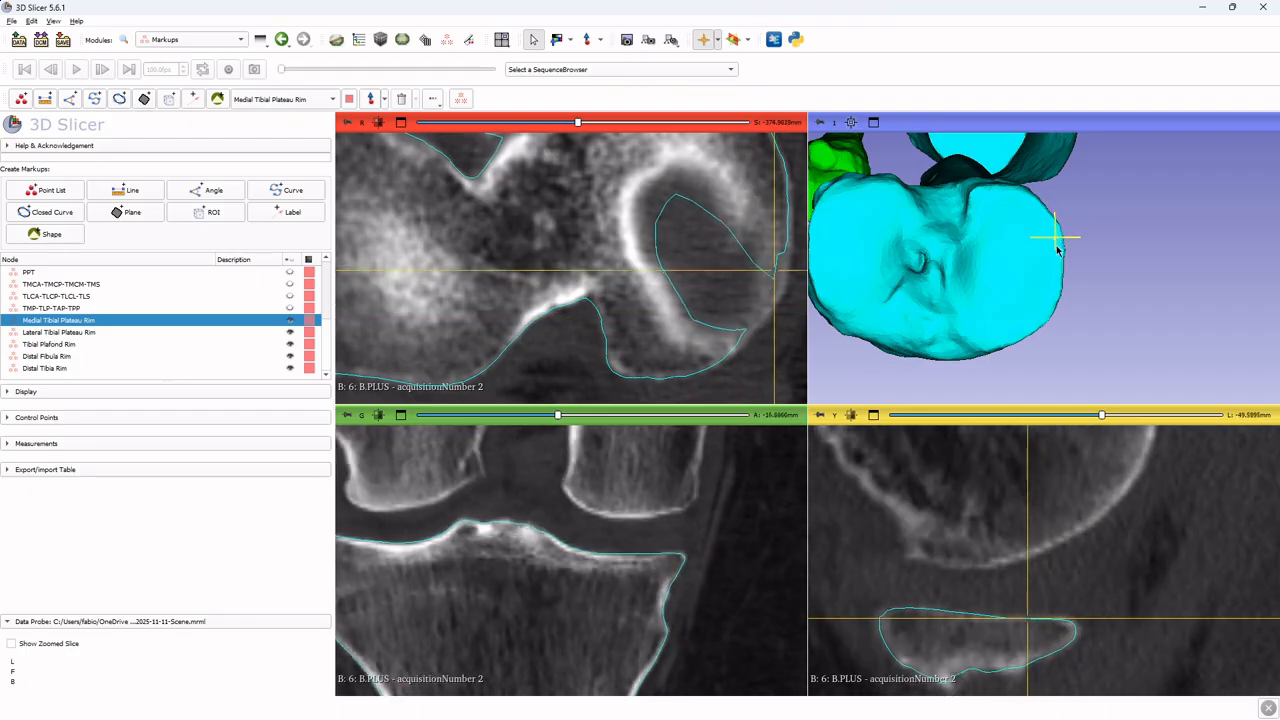
key(shift)
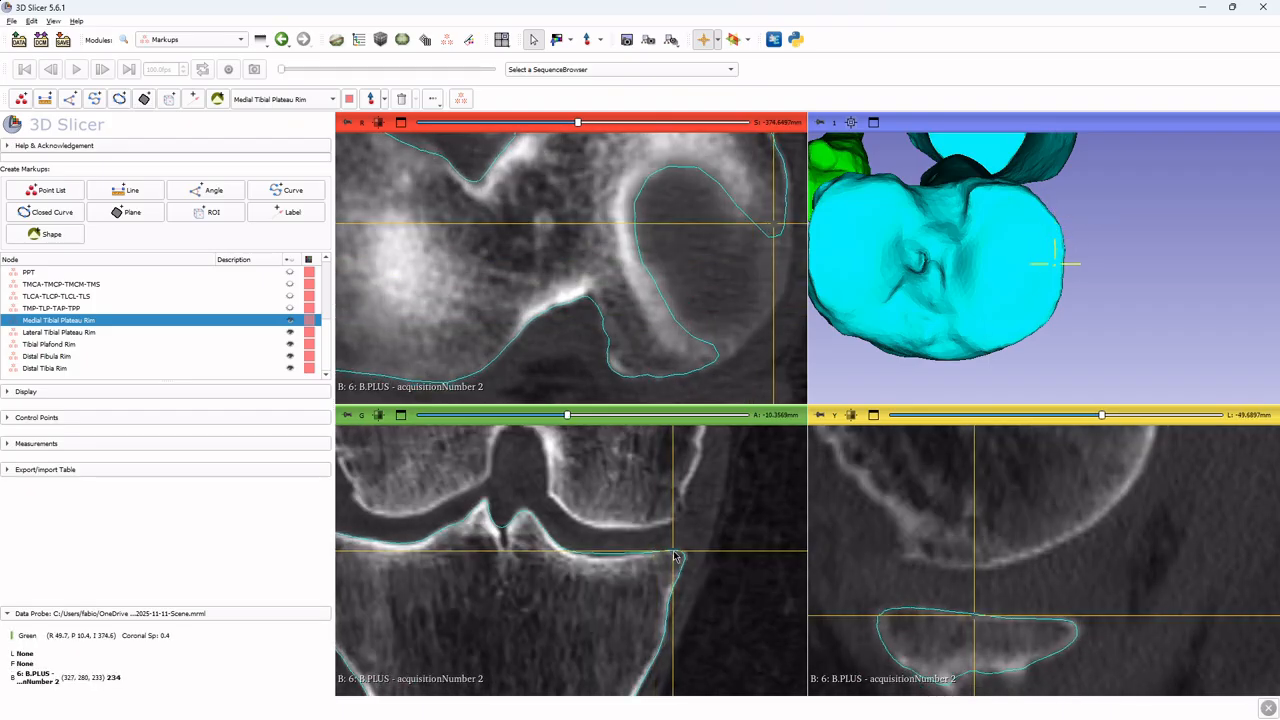
key(shift)
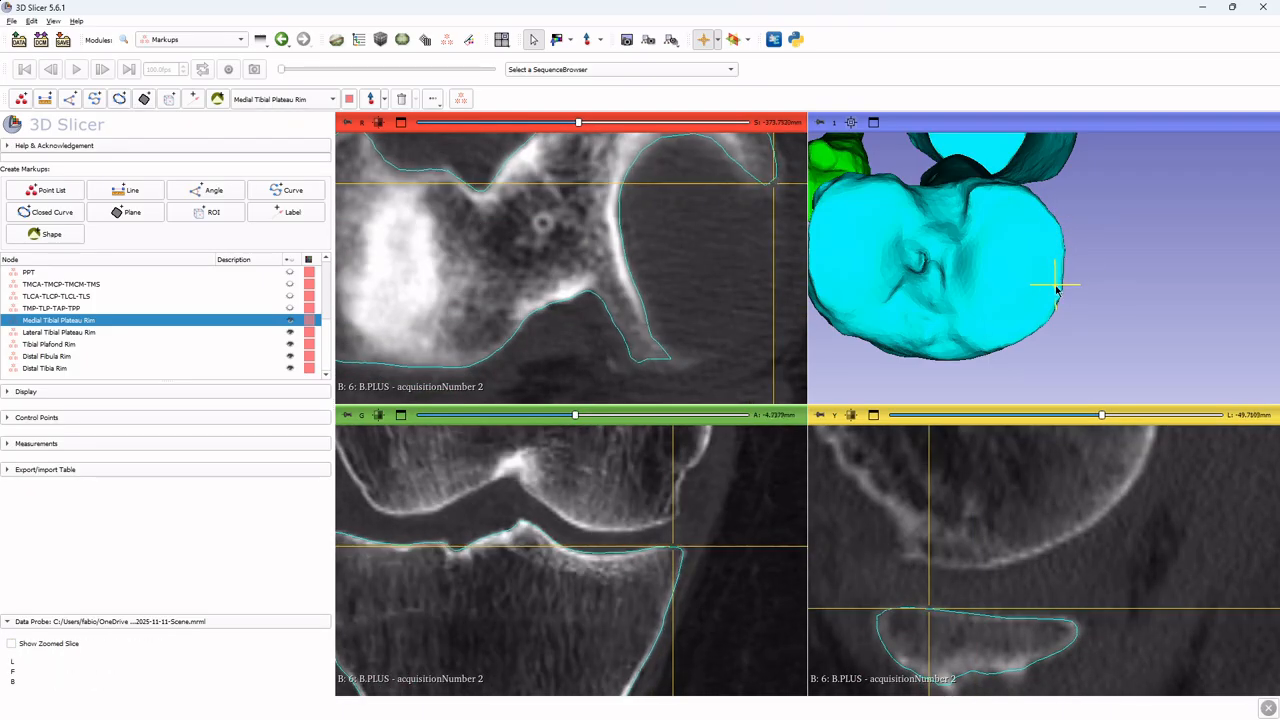
key(shift)
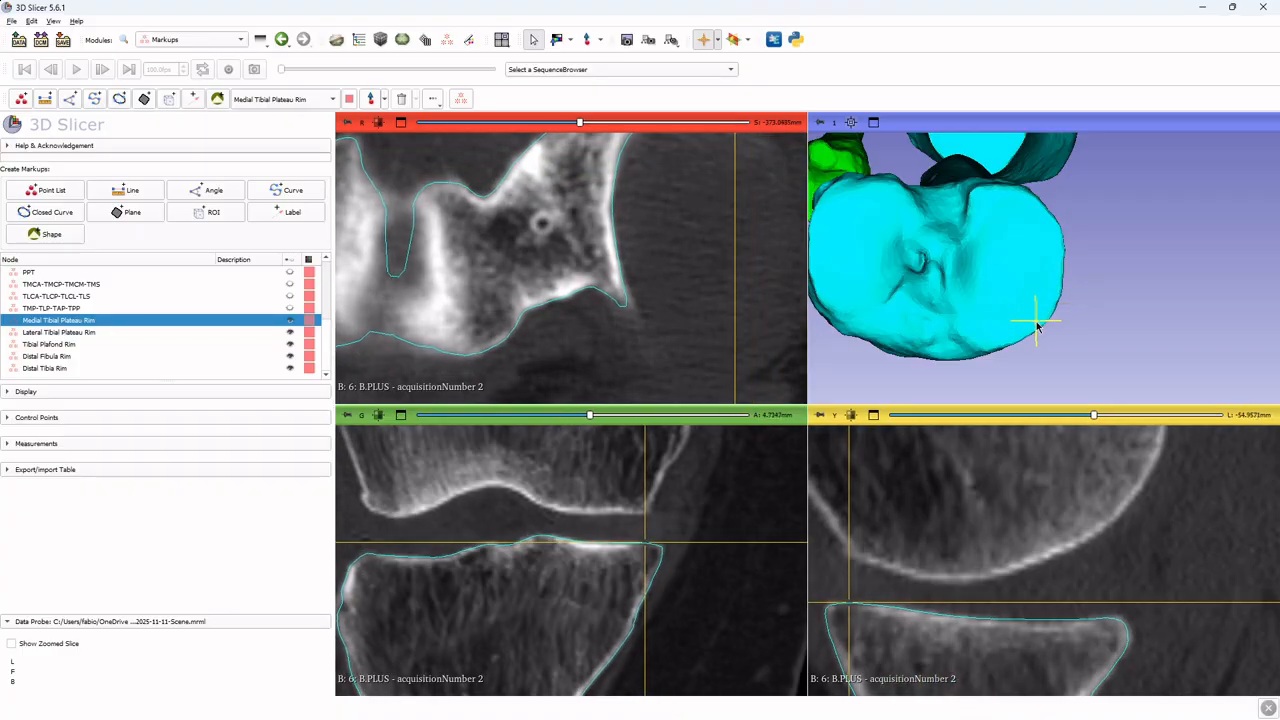
key(shift)
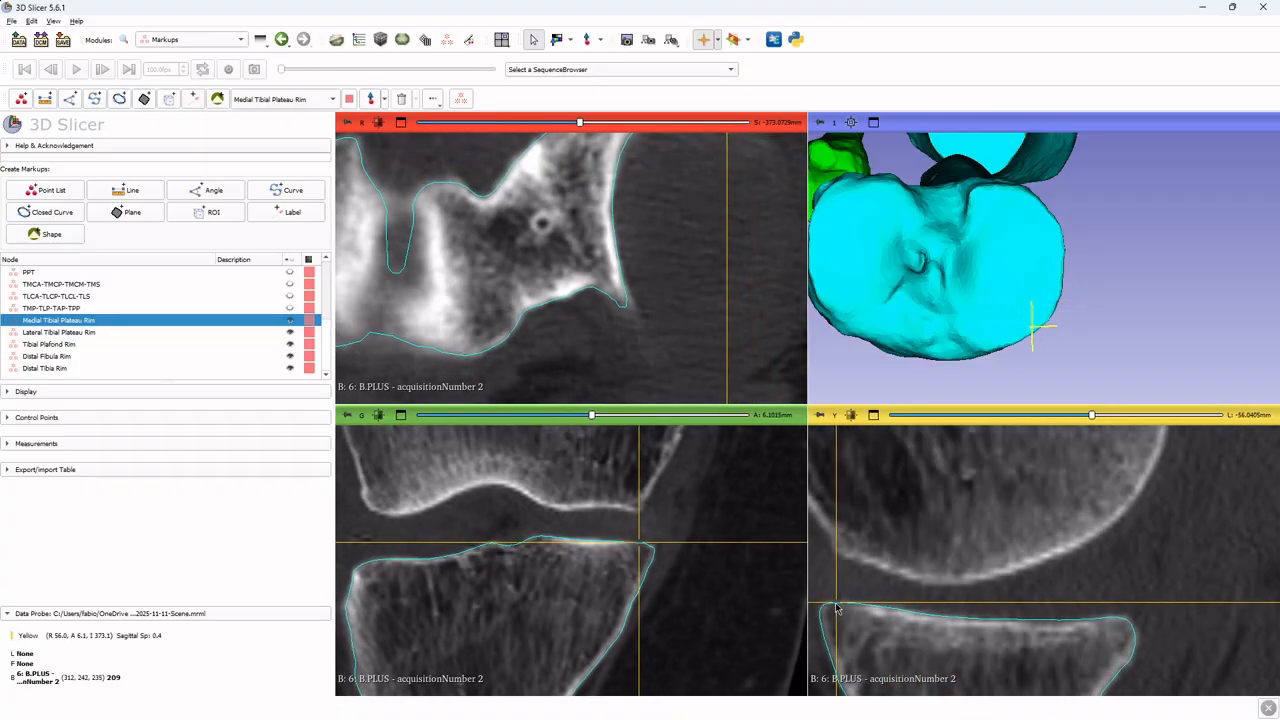
key(shift)
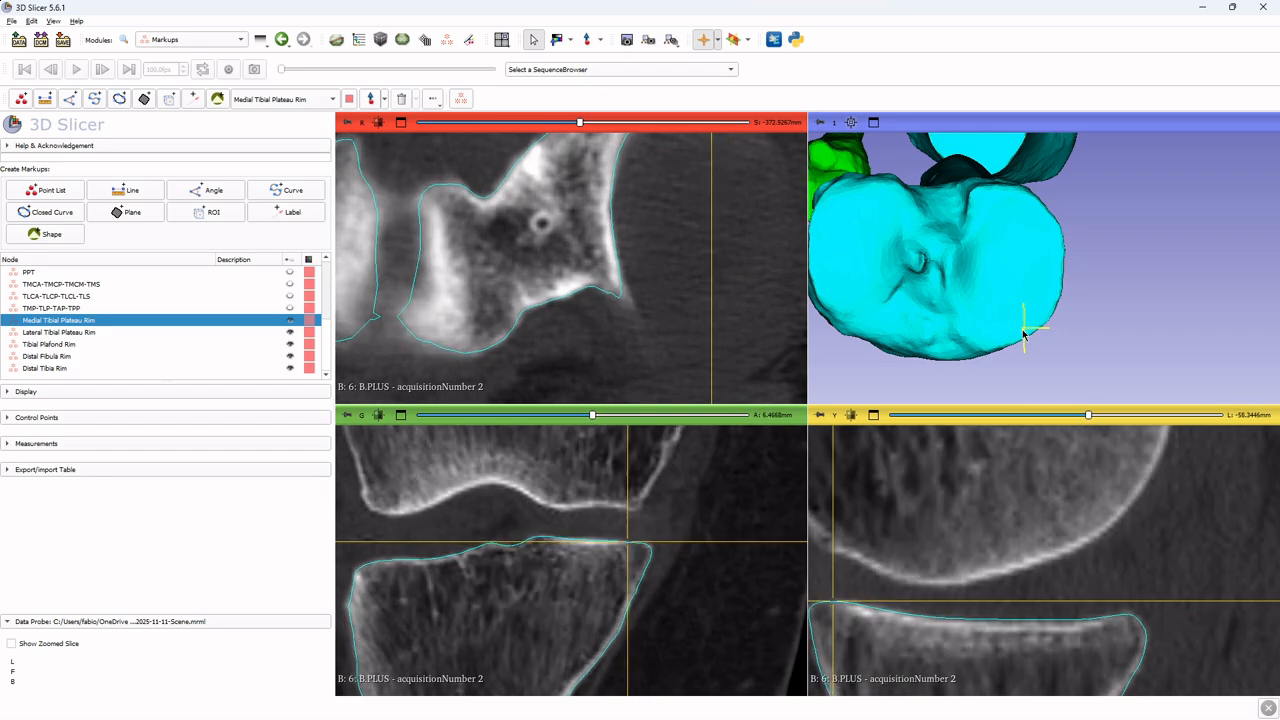
middle_drag(1027, 515, 1061, 496)
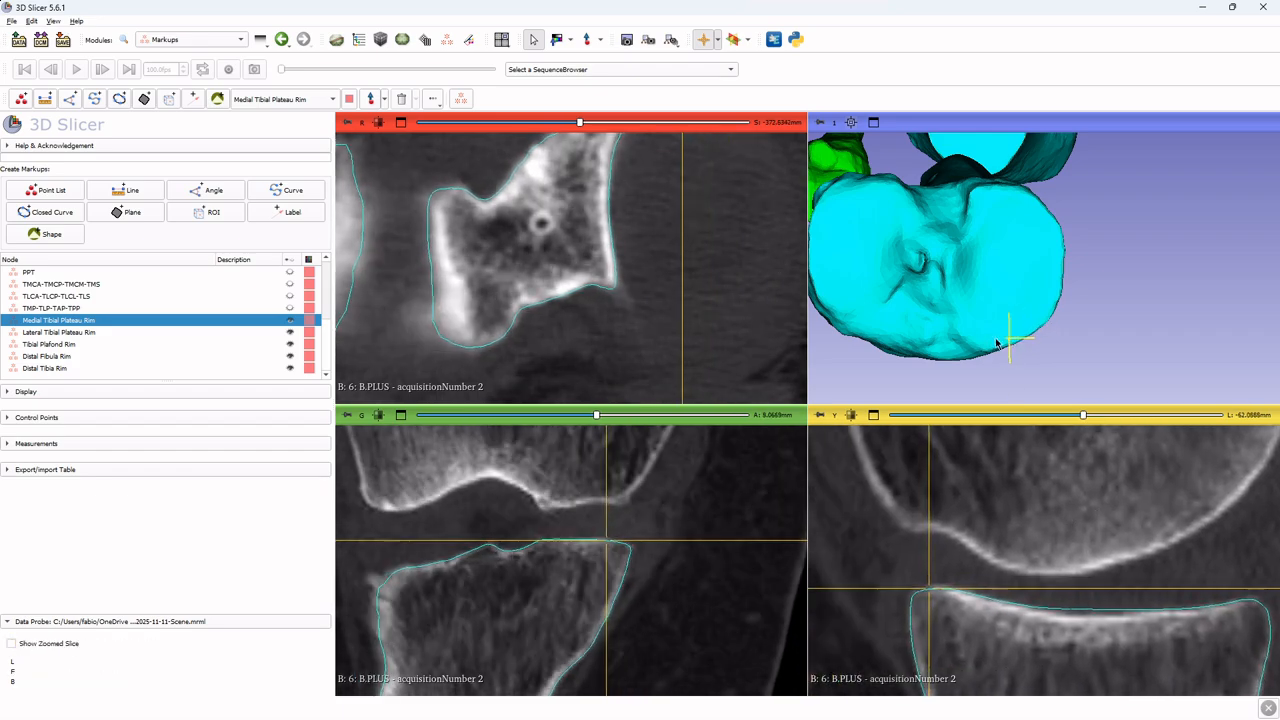
key(shift)
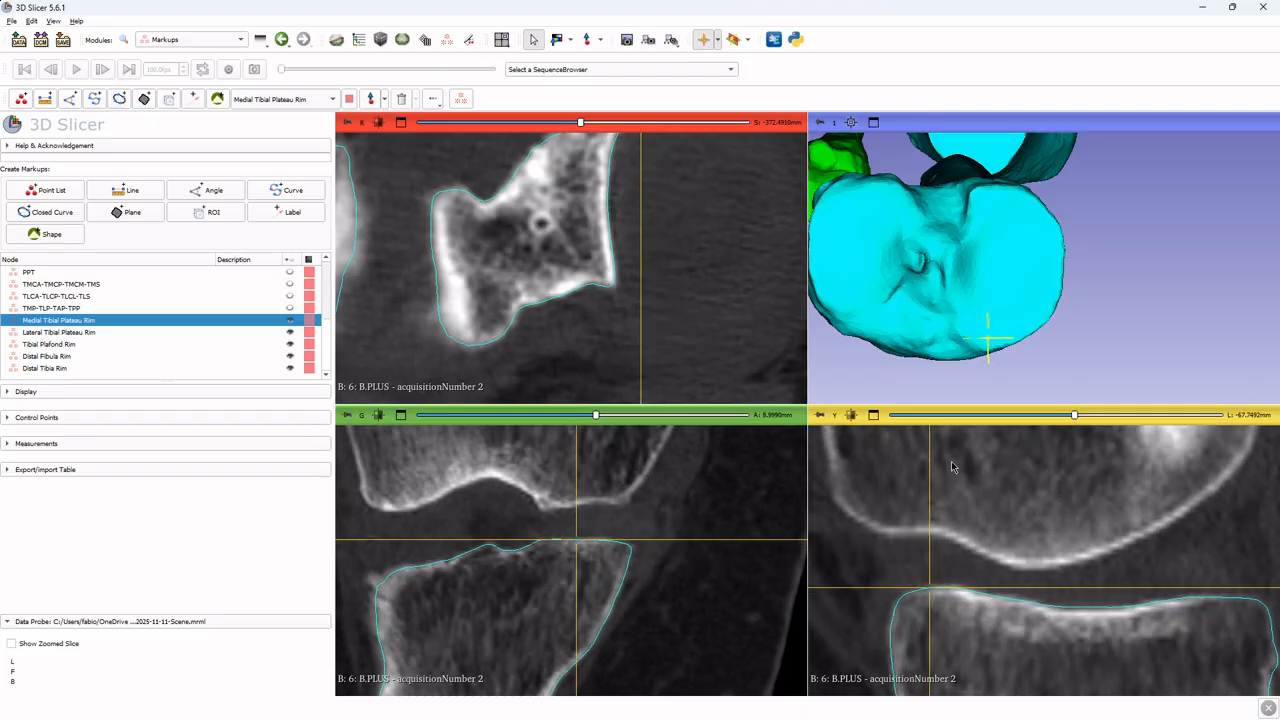
key(shift)
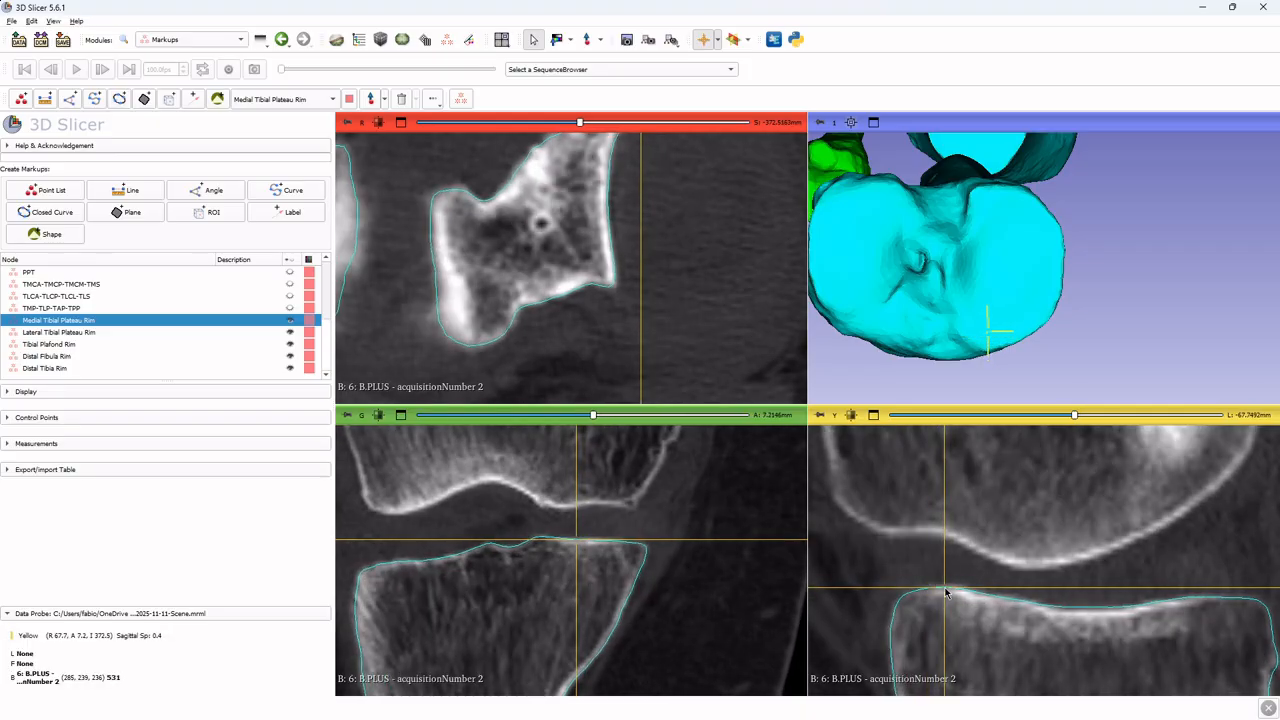
key(shift)
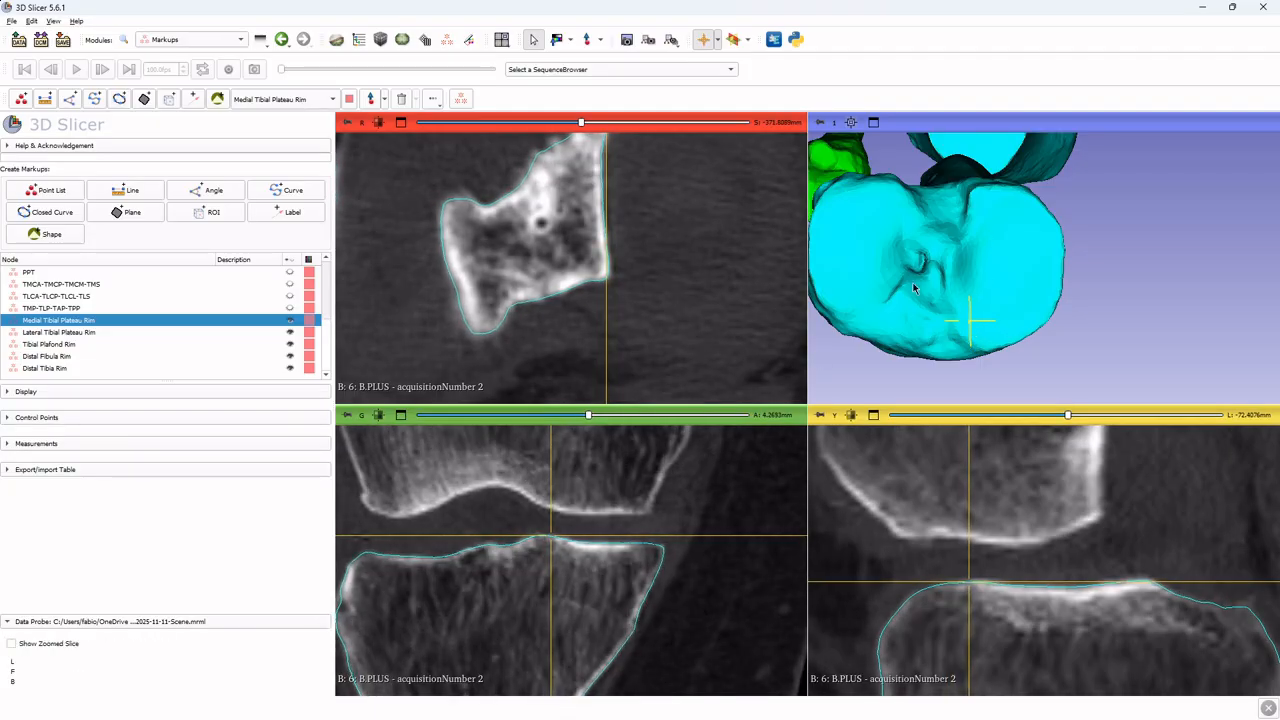
key(shift)
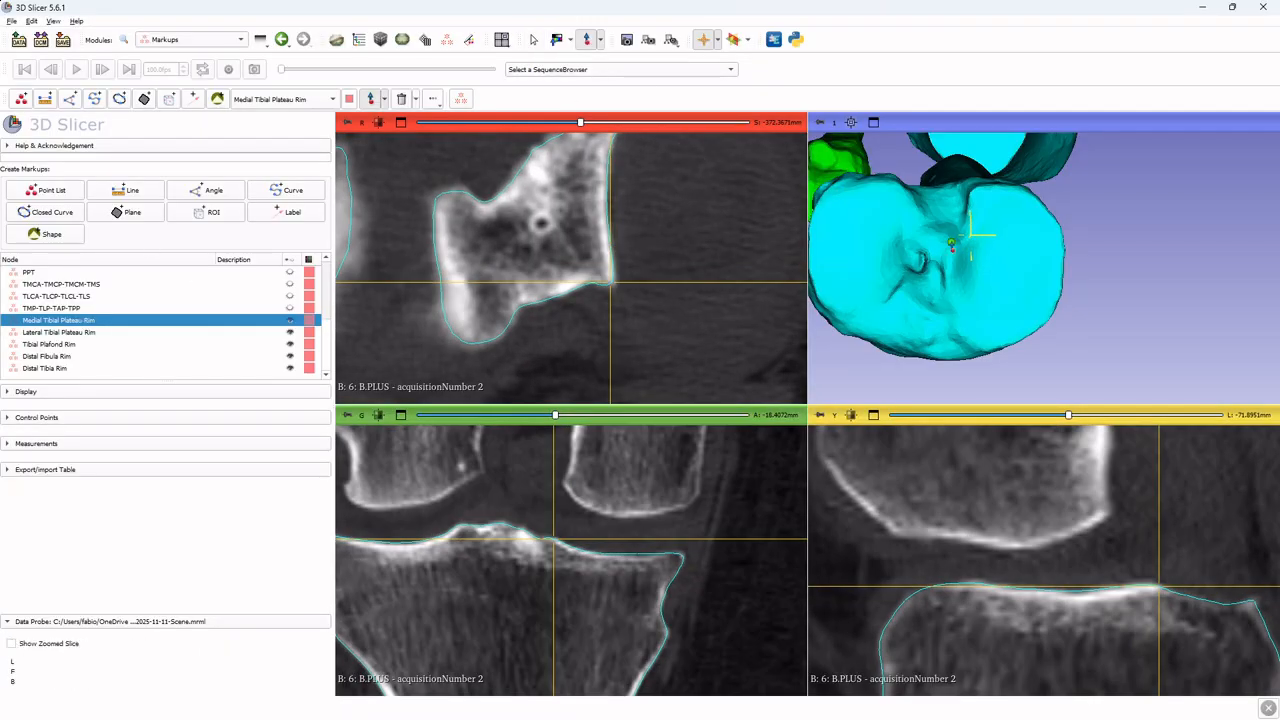
Place a series of control points on the 3D tibia surface along the medial tibial plateau rim, following its outer curve
click(968, 239)
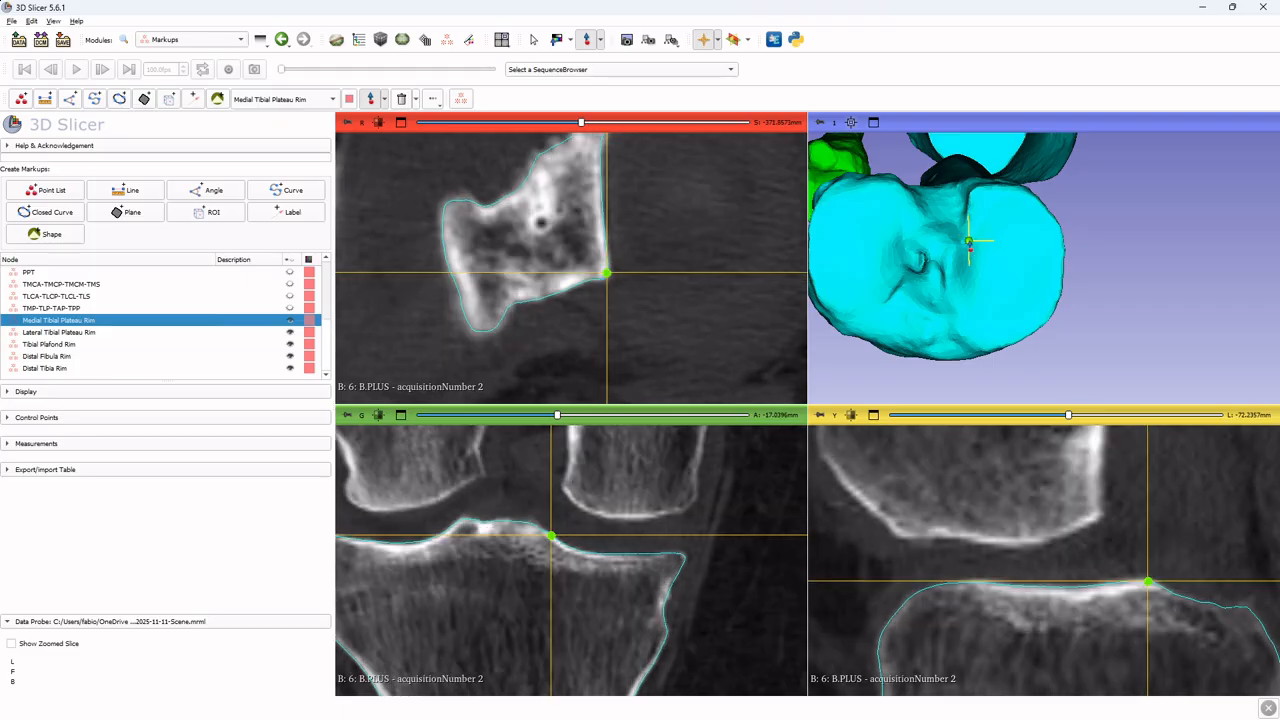
click(975, 229)
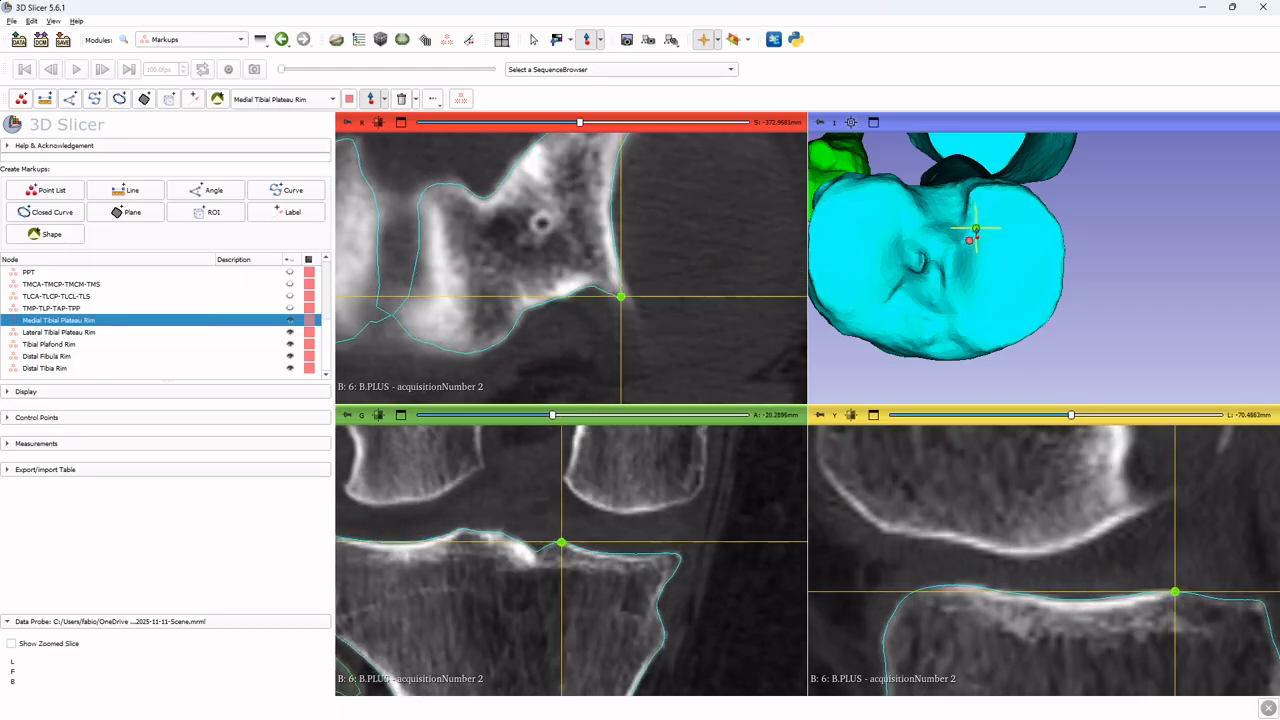
click(978, 213)
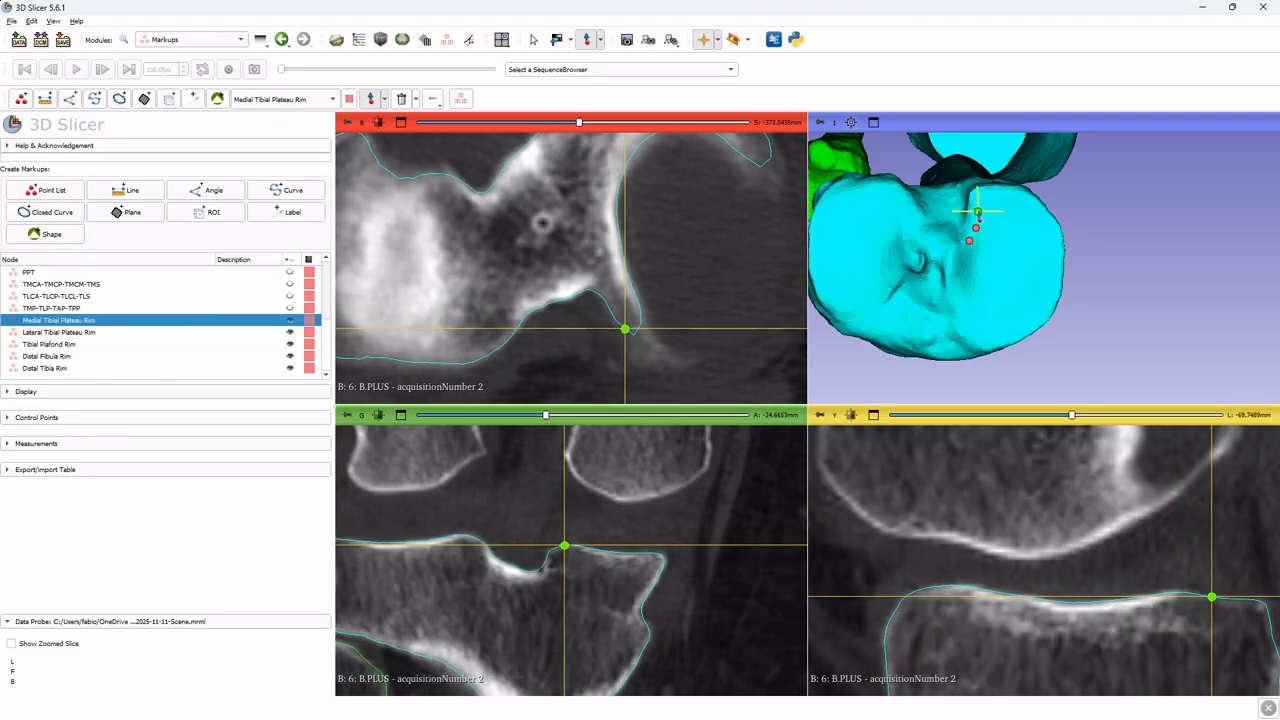
drag(978, 213, 979, 216)
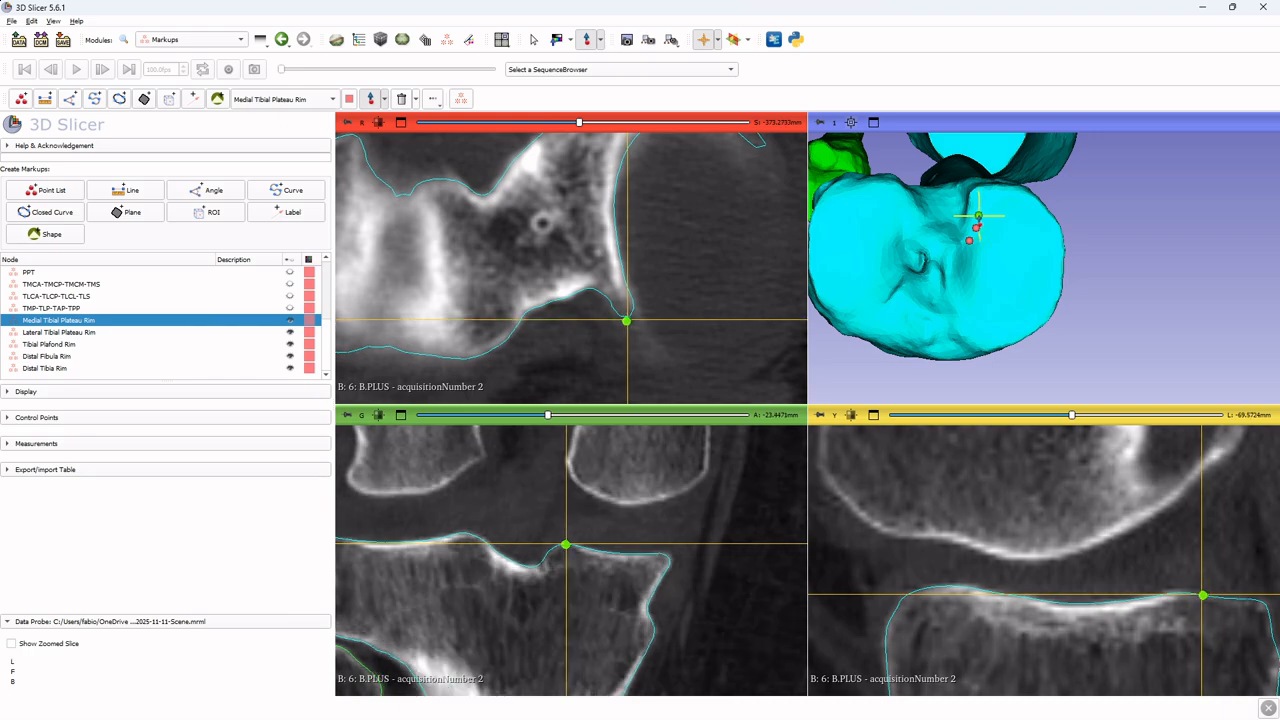
click(984, 207)
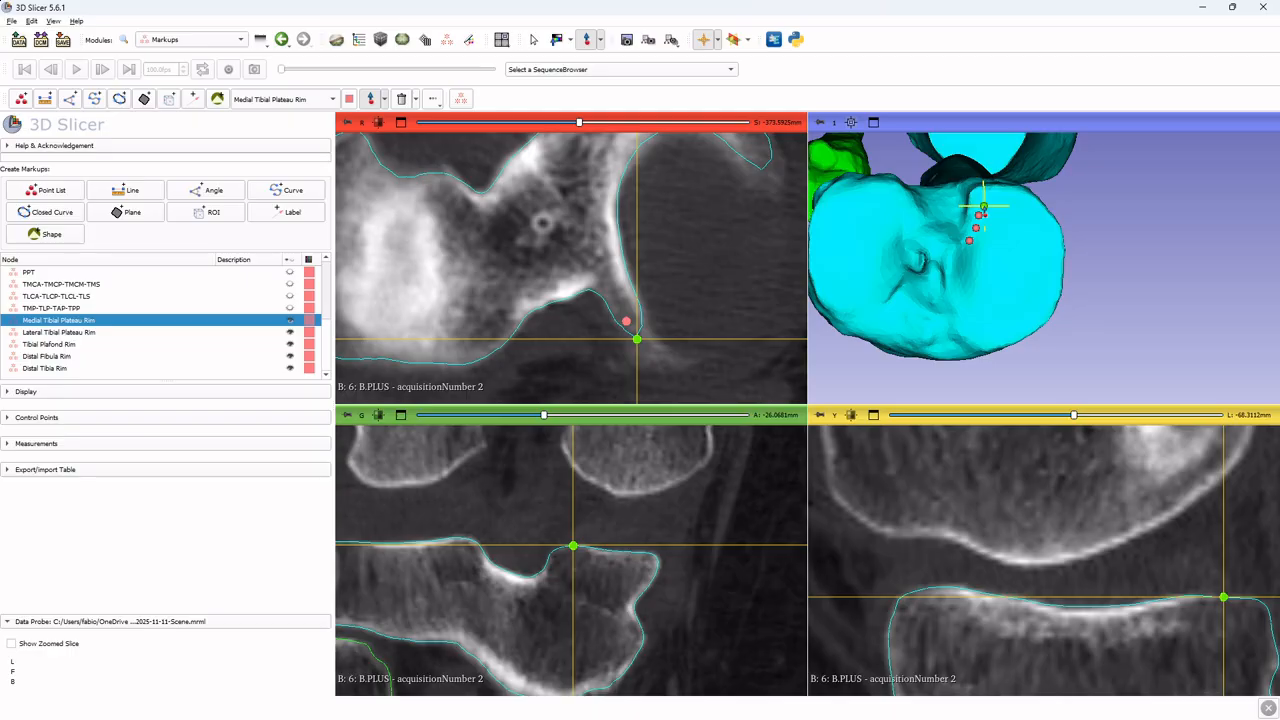
click(992, 197)
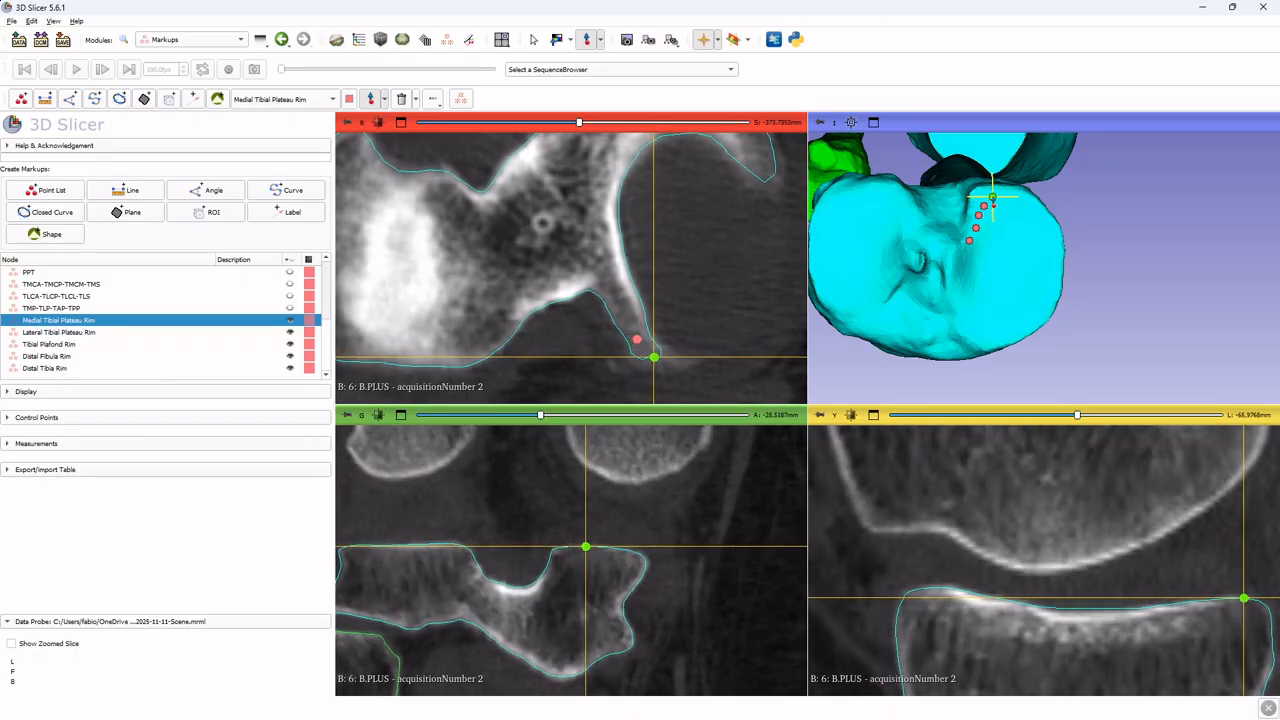
click(1008, 196)
click(1020, 196)
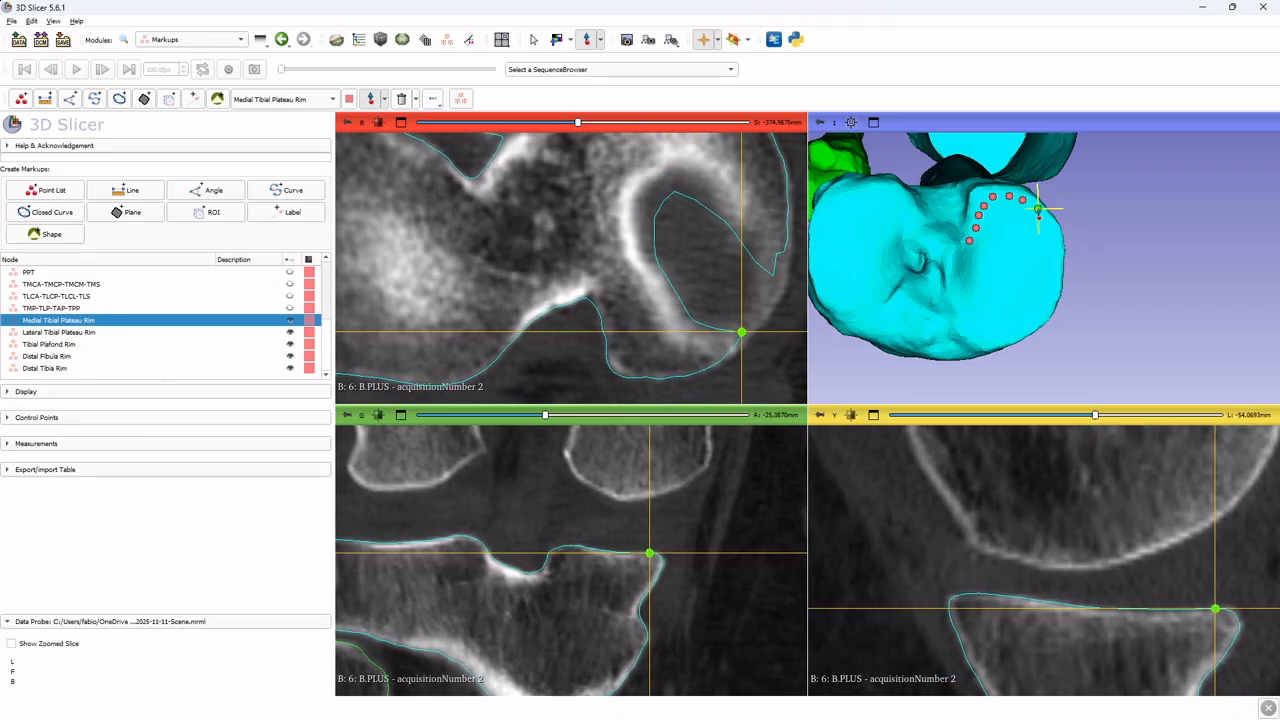
click(1038, 209)
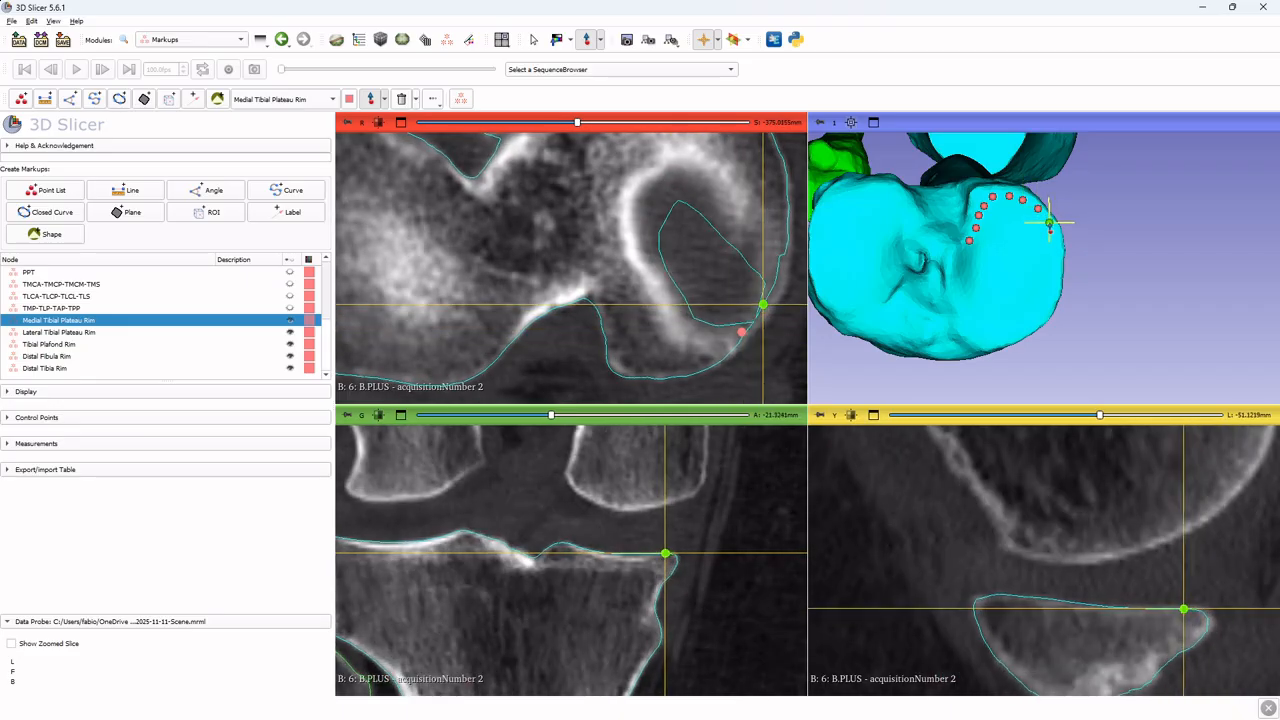
click(1049, 222)
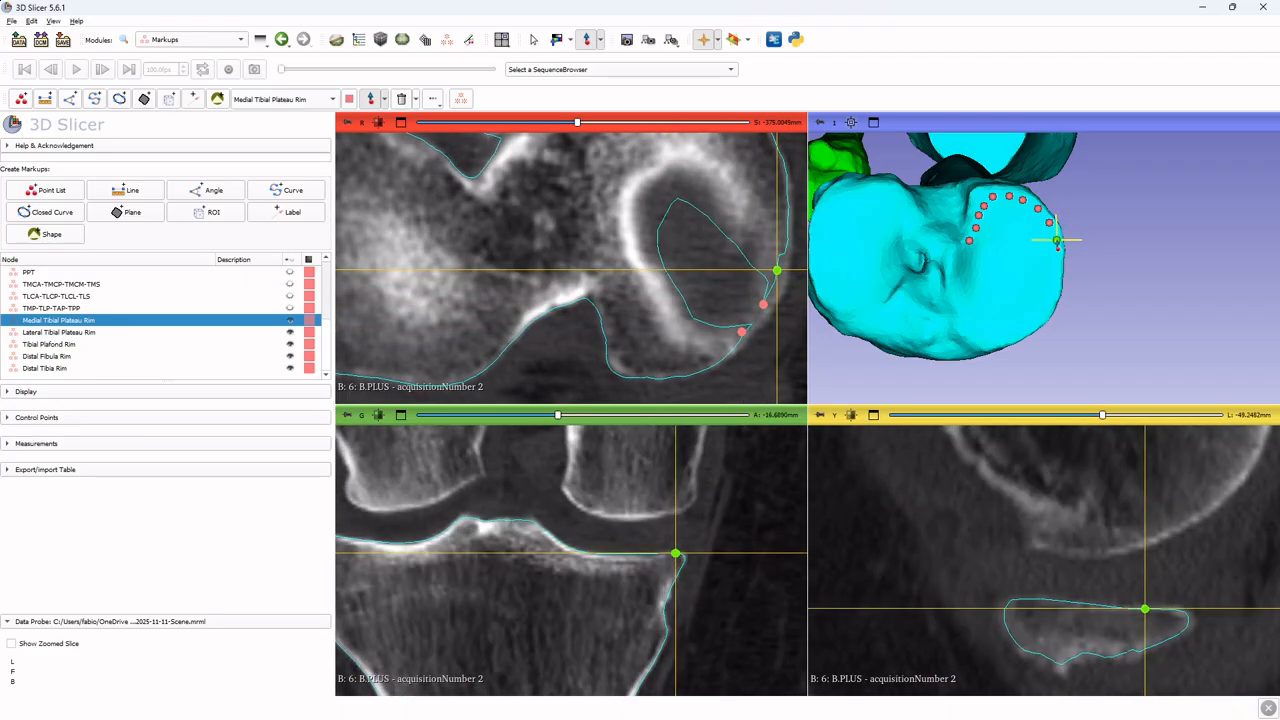
click(1057, 240)
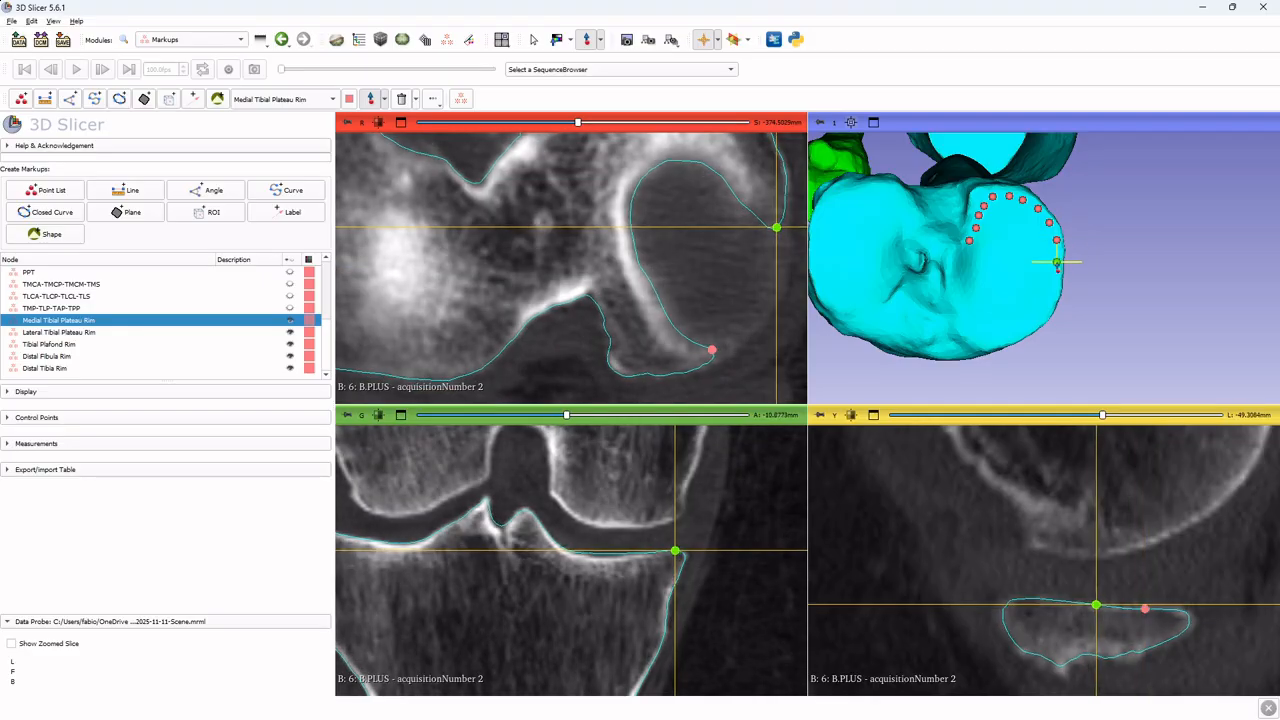
click(1057, 262)
click(1055, 278)
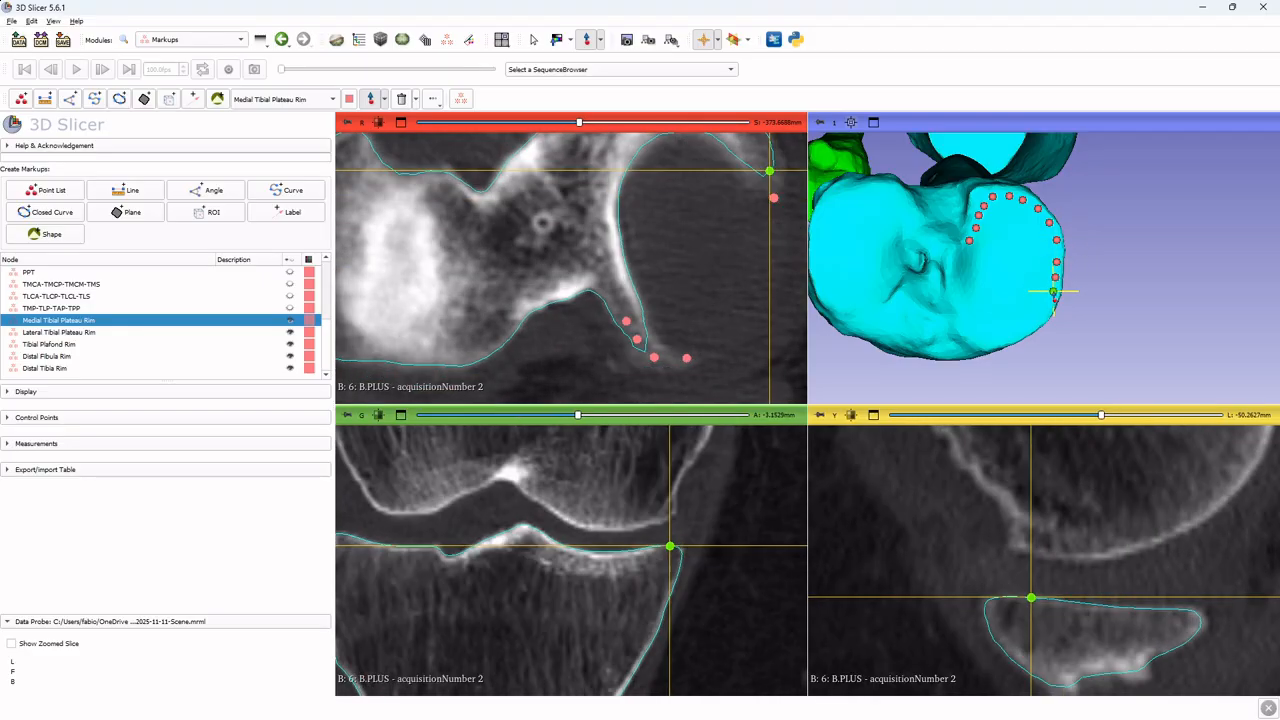
Continue adding control points around the remaining medial plateau rim until the loop returns to the first point
click(1053, 292)
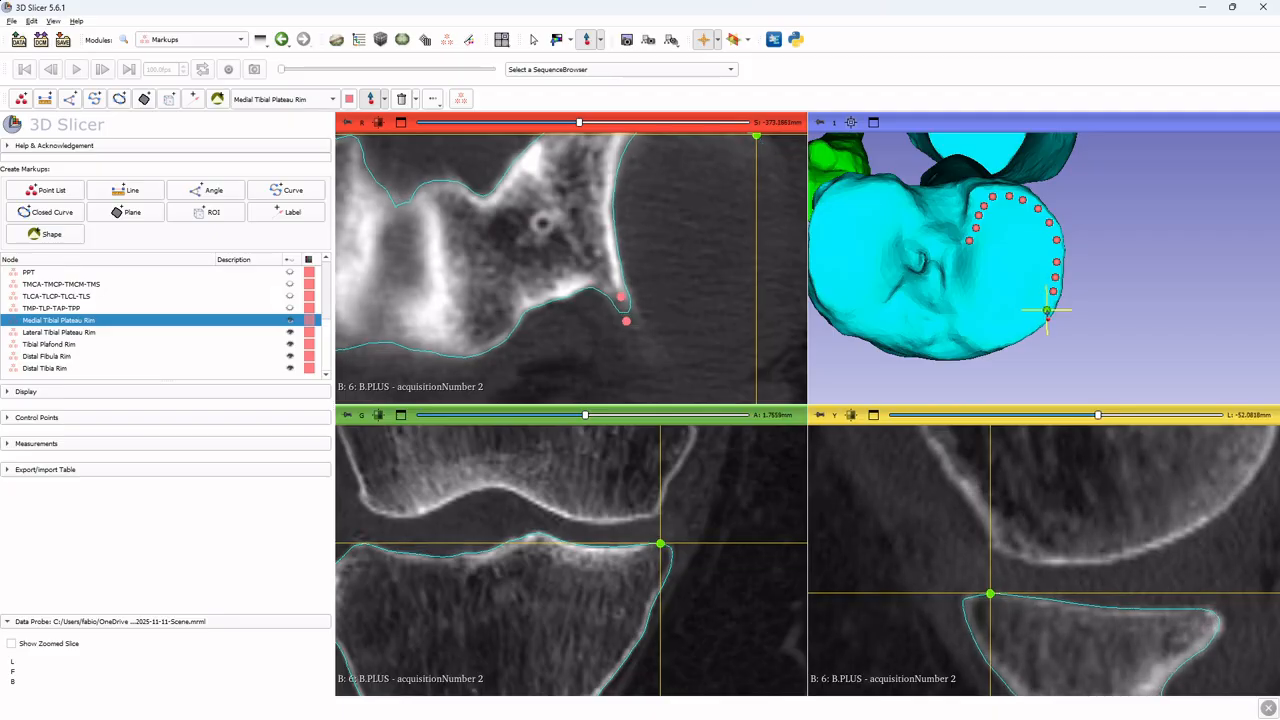
click(1047, 310)
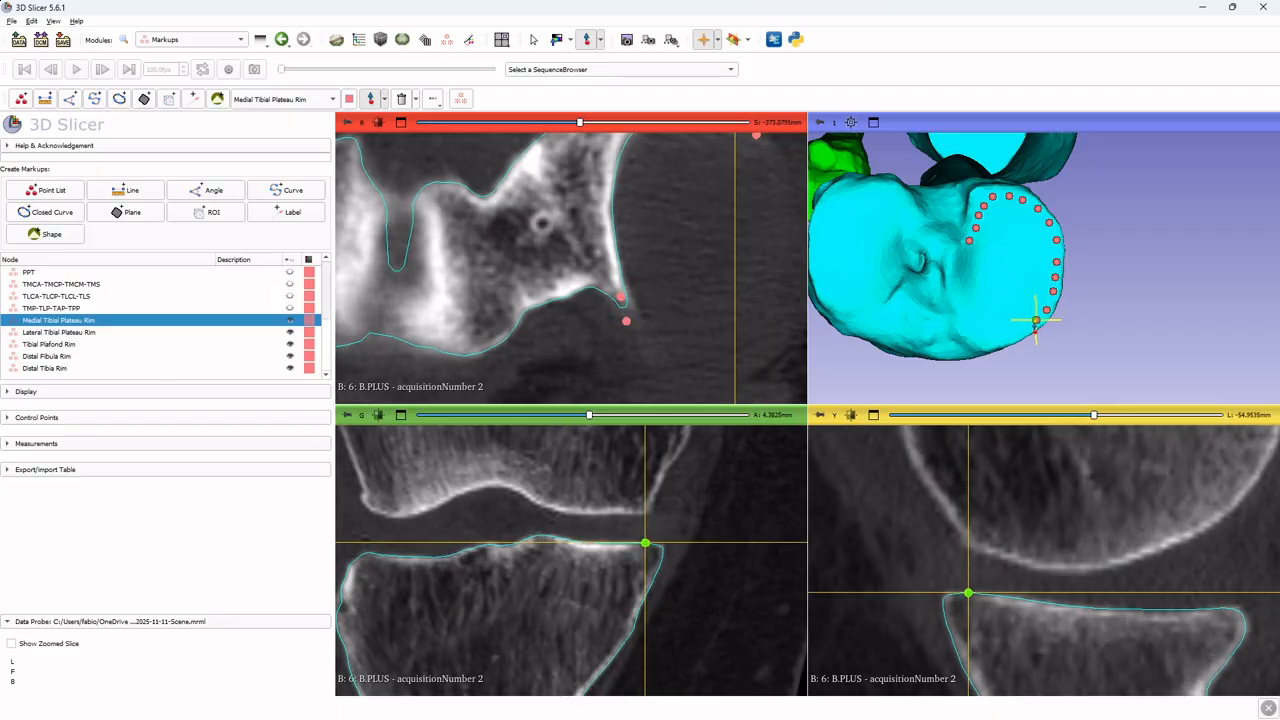
click(1037, 320)
click(1022, 332)
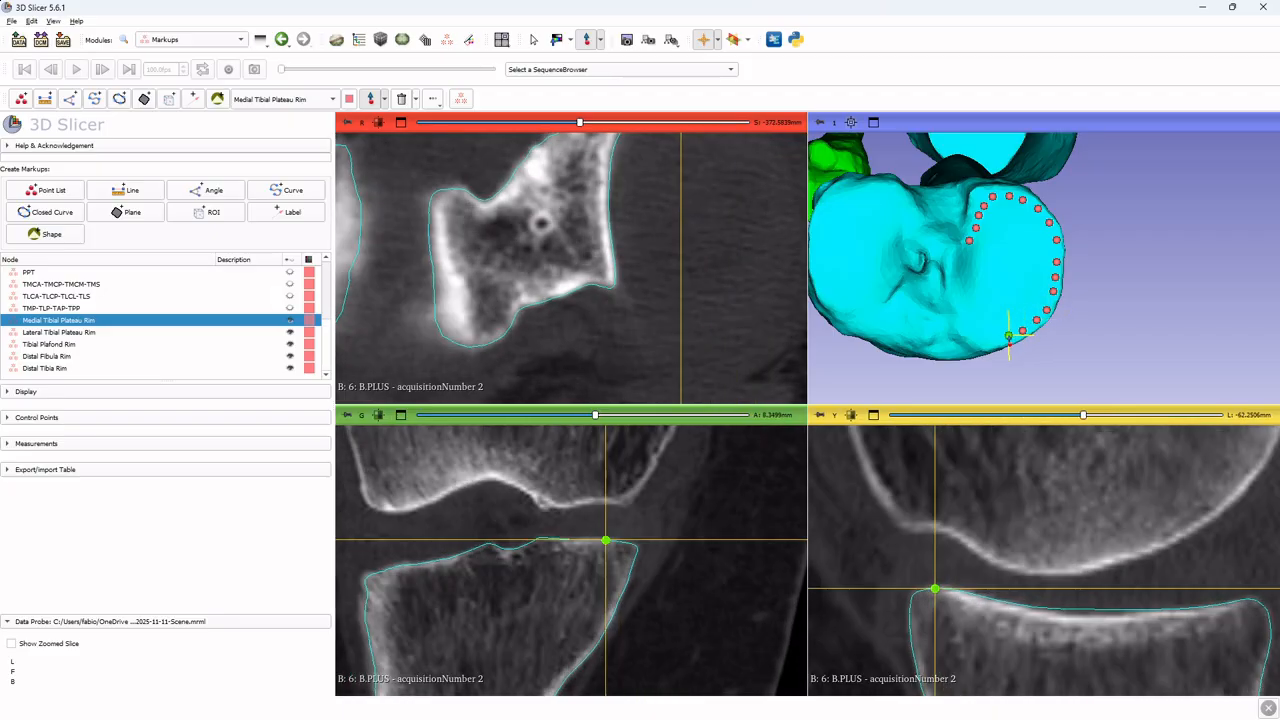
click(1010, 335)
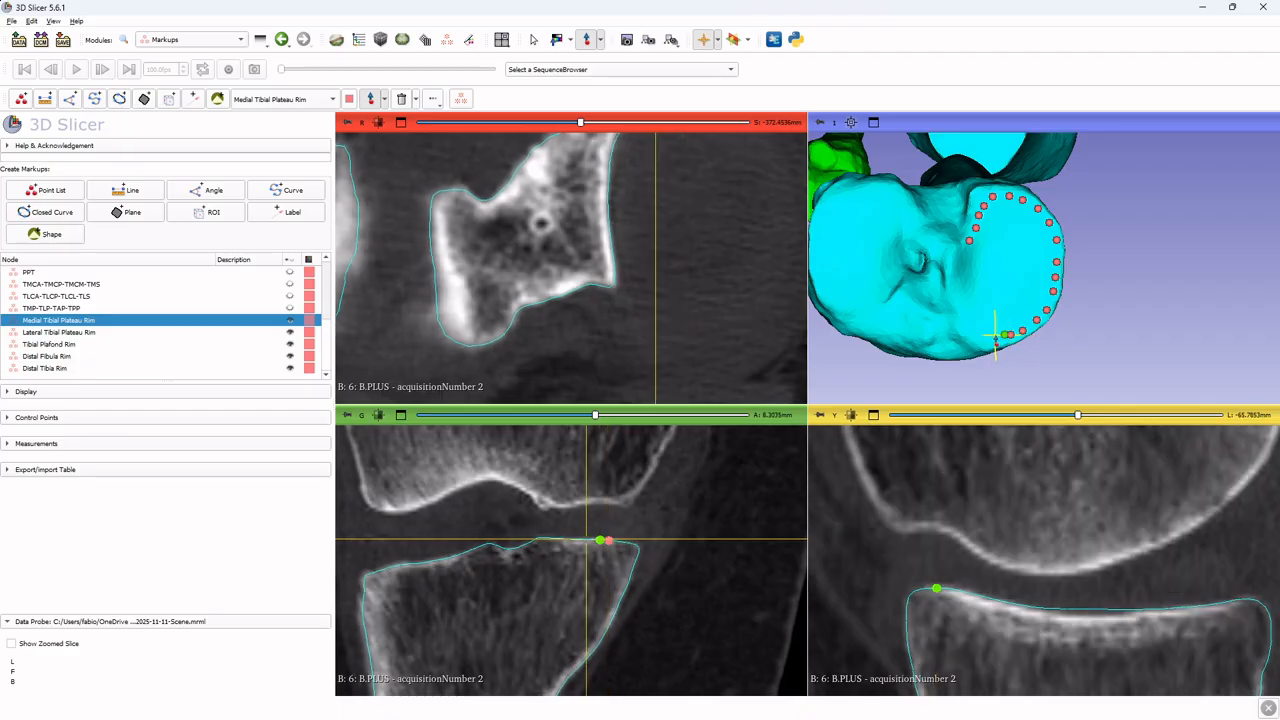
click(996, 335)
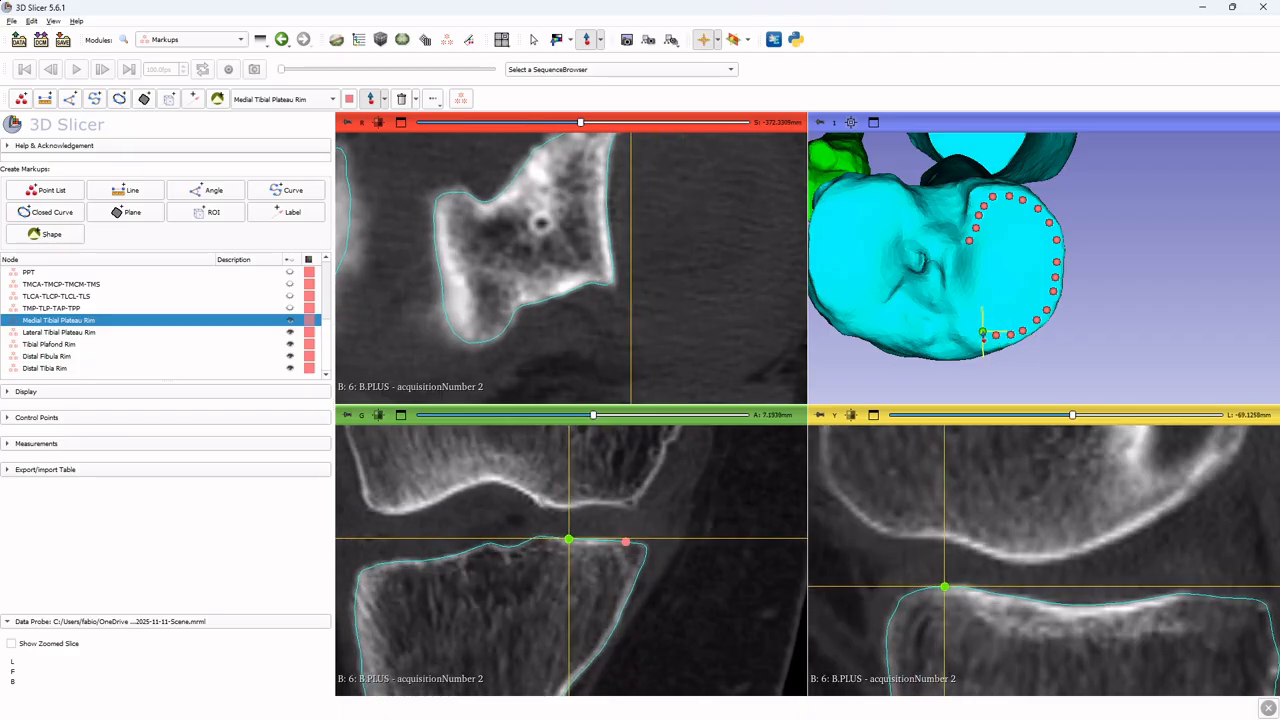
click(983, 333)
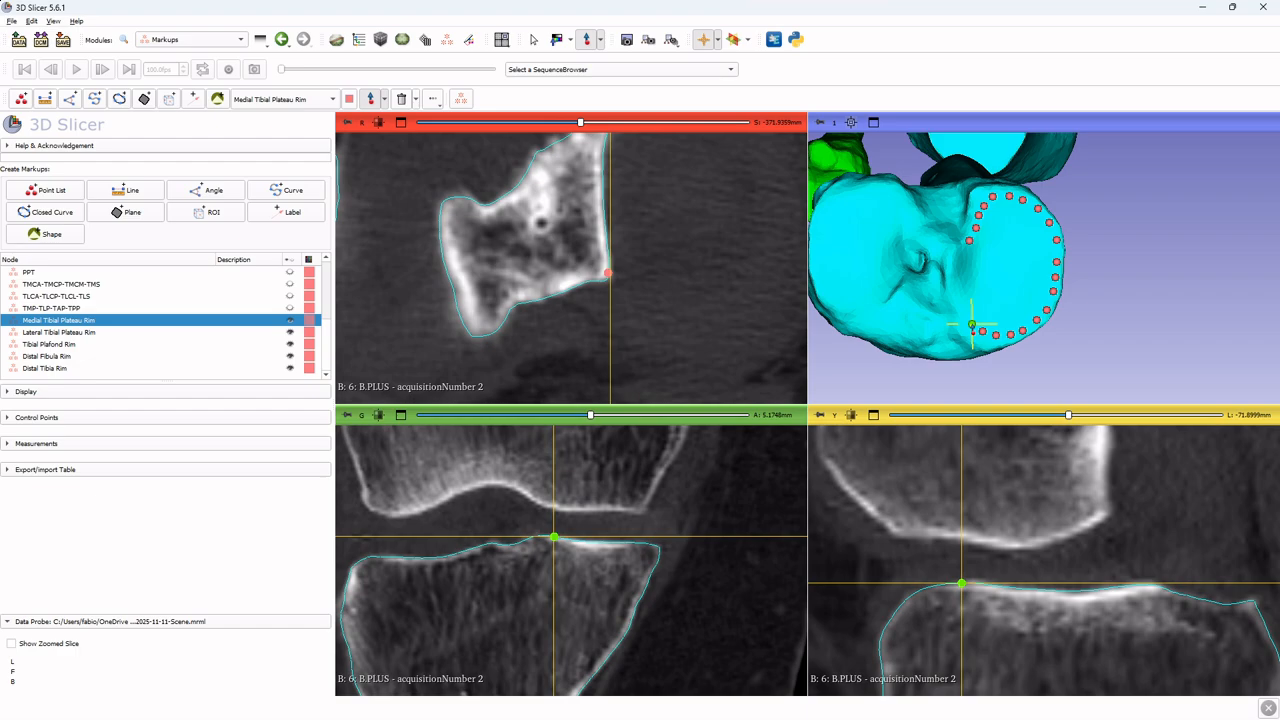
click(973, 323)
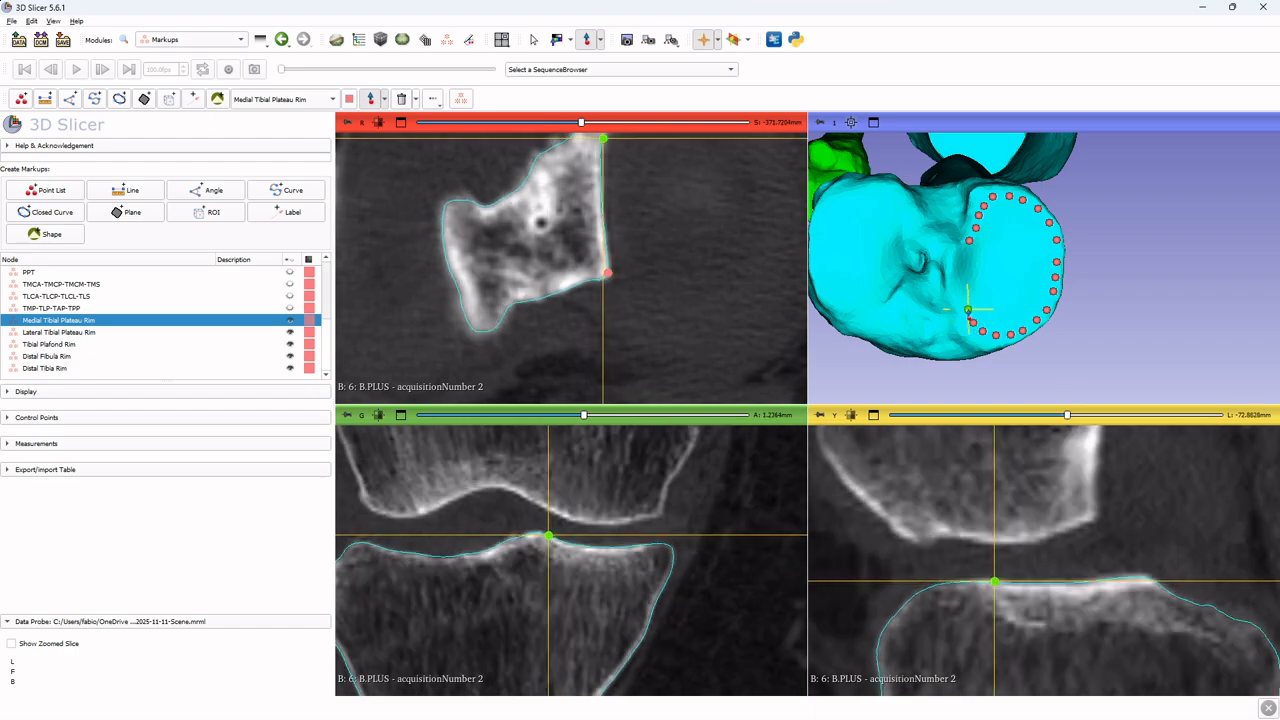
click(968, 309)
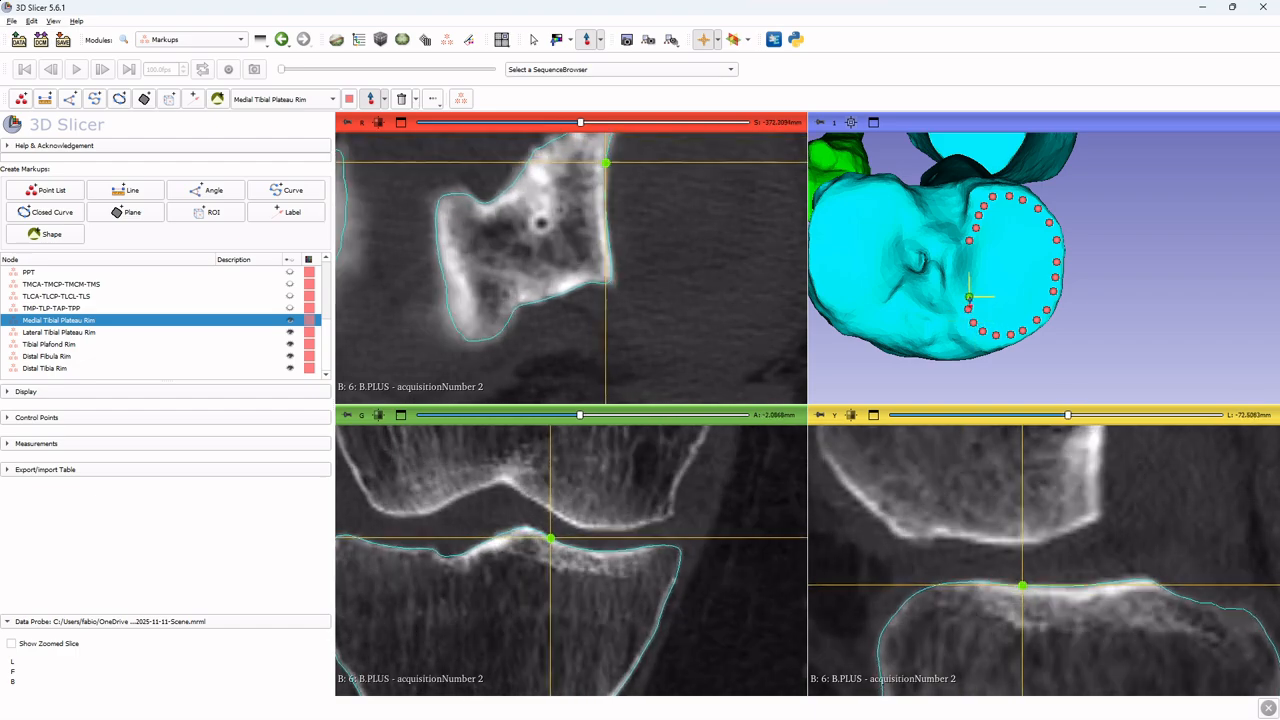
click(968, 297)
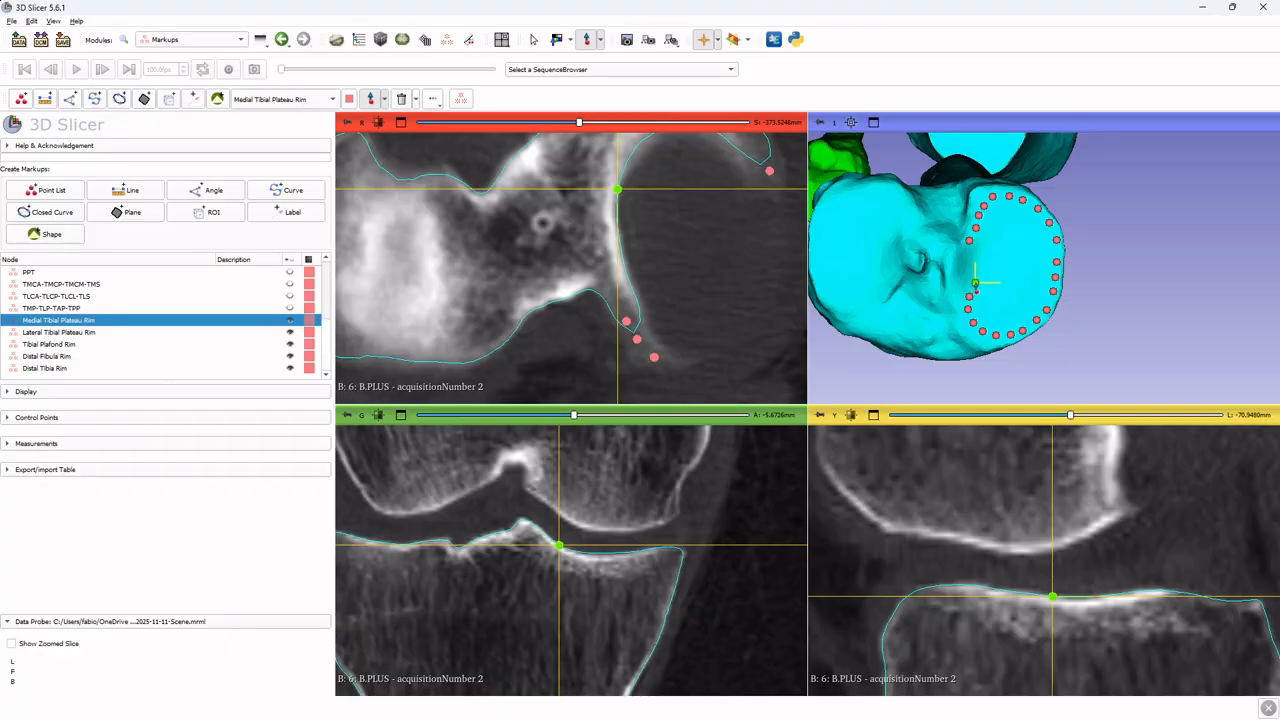
click(975, 284)
click(975, 267)
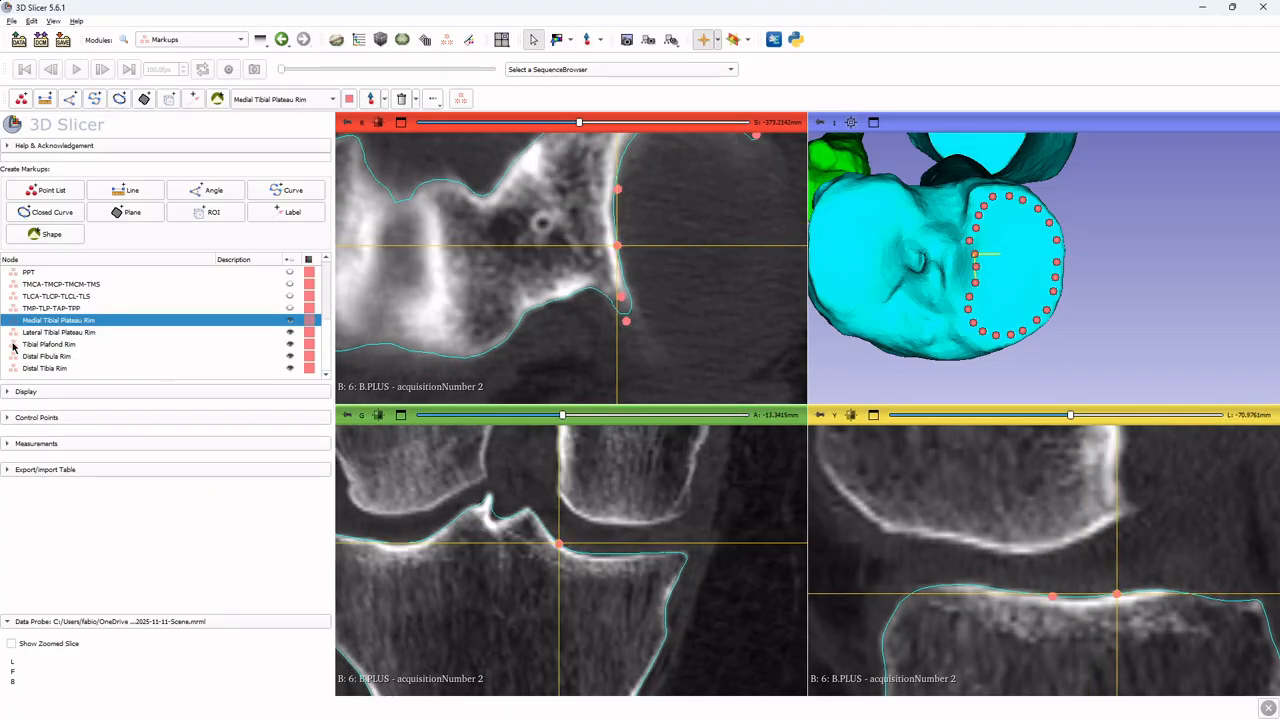
Hide the Medial Tibial Plateau Rim points and make Lateral Tibial Plateau Rim the active markup
drag(1238, 235, 1265, 223)
drag(935, 263, 965, 257)
scroll(928, 214, up, 4)
scroll(1014, 283, down, 4)
click(290, 320)
click(253, 333)
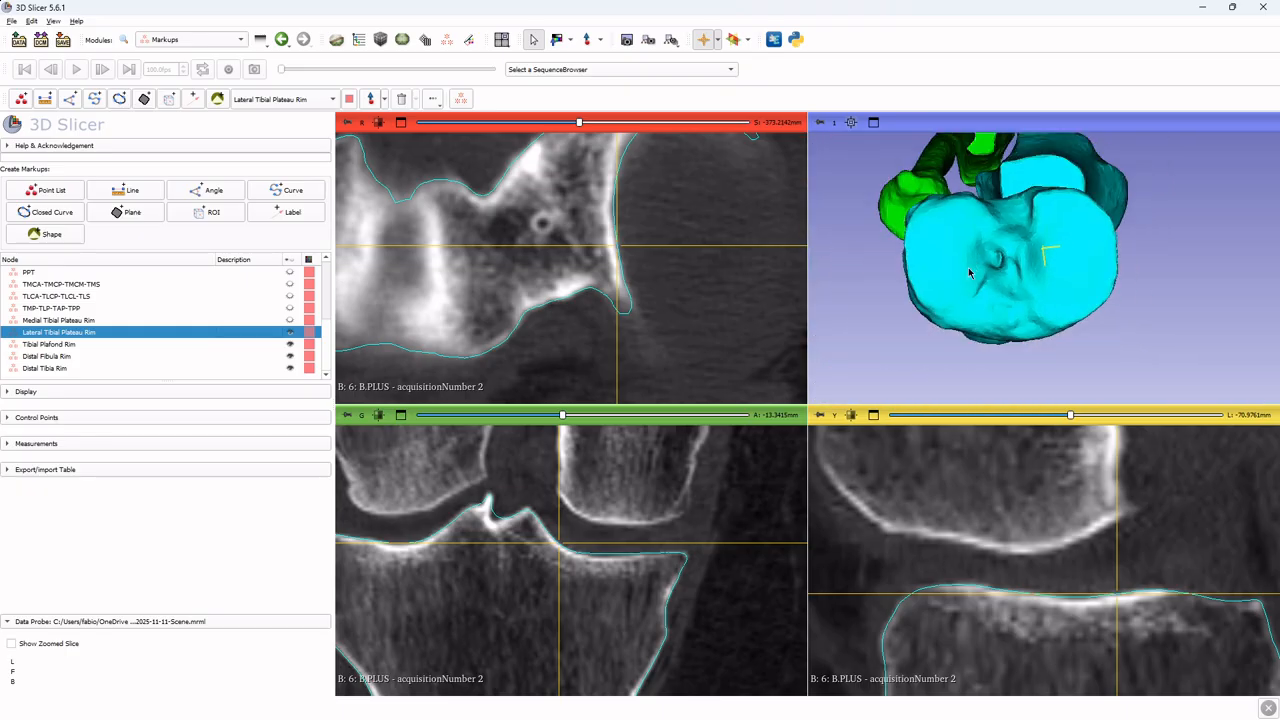
Inspect the lateral tibial plateau rim by moving the crosshair across its surface while checking the slice views
key(shift)
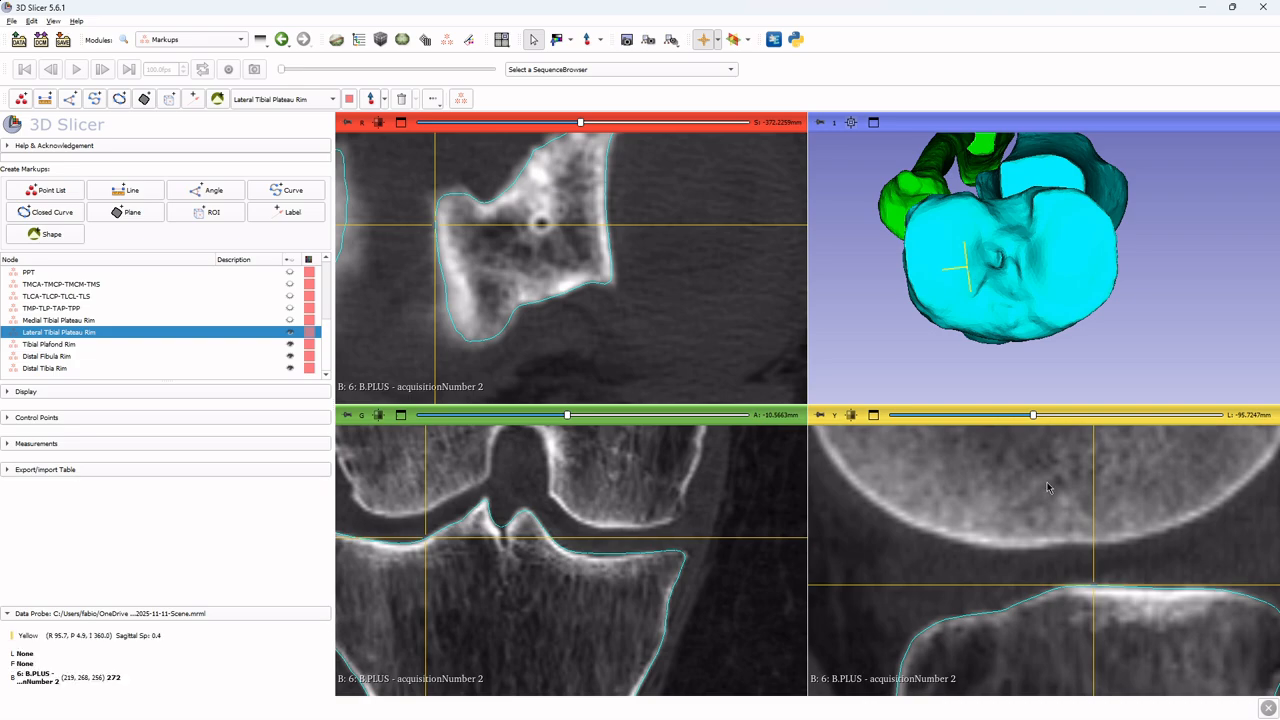
ctrl+scroll(1047, 483, down, 1)
middle_drag(1044, 505, 1022, 504)
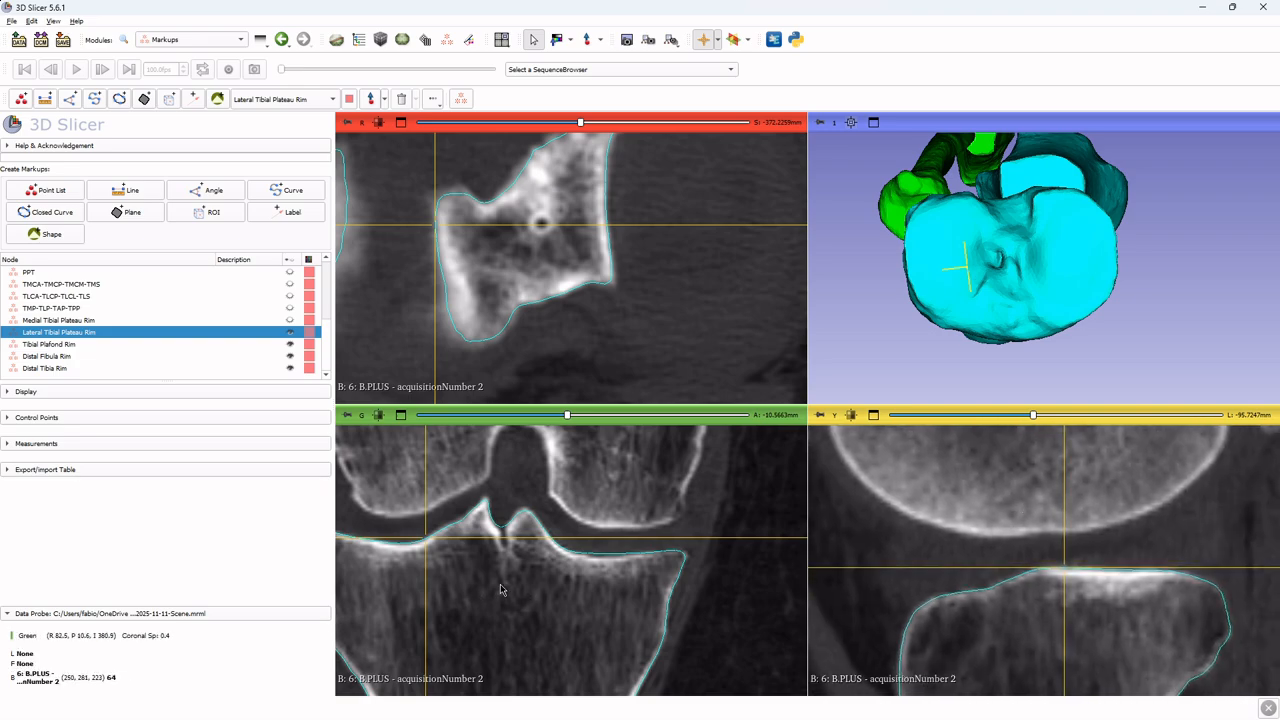
middle_drag(502, 590, 586, 604)
key(shift)
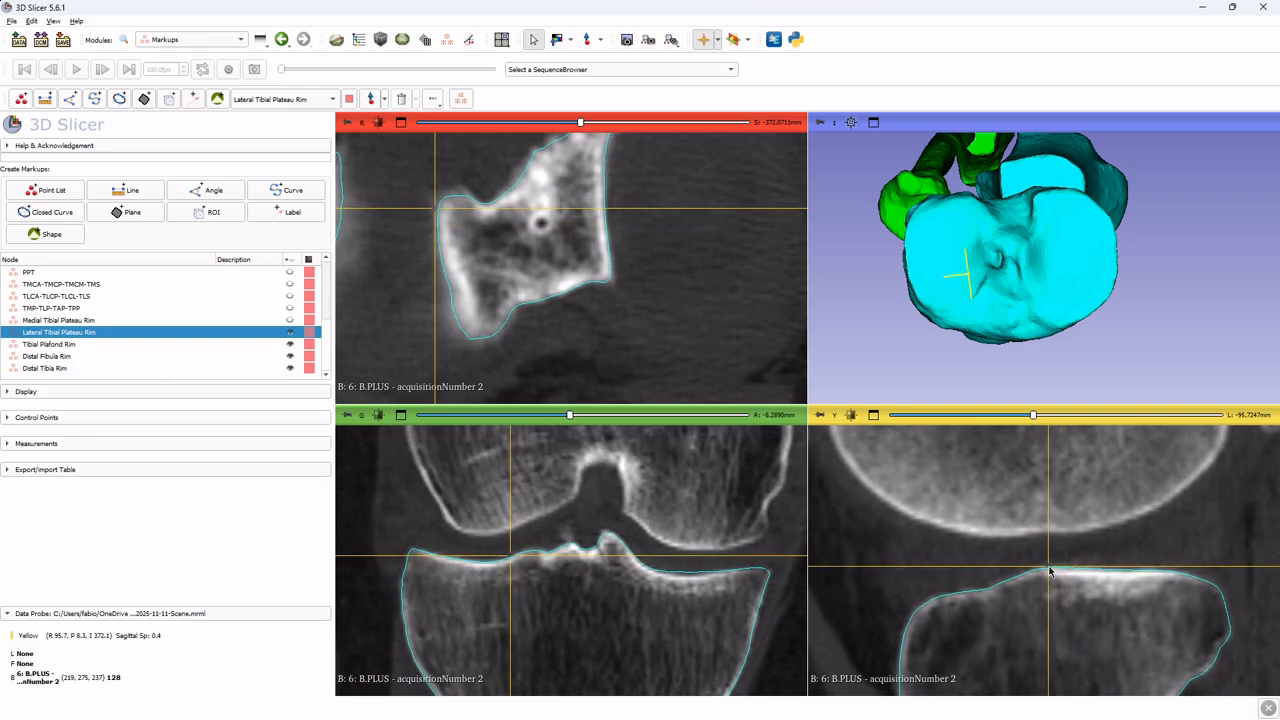
key(shift)
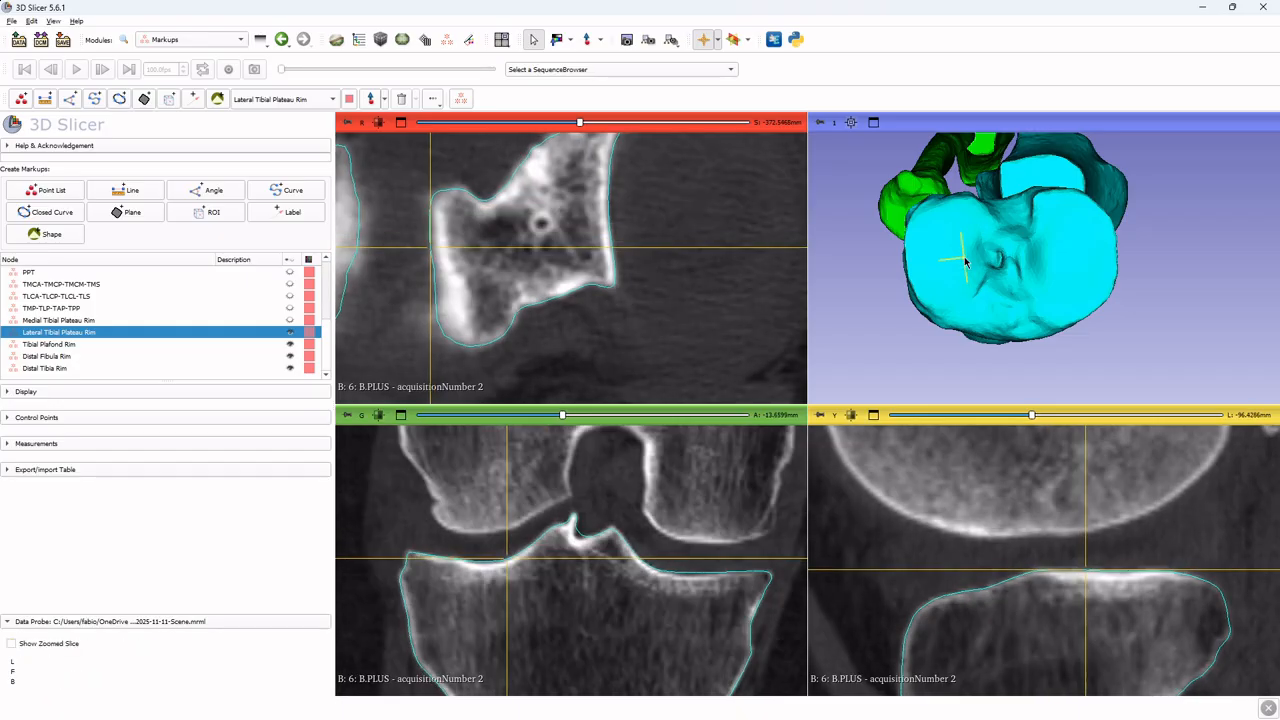
key(shift)
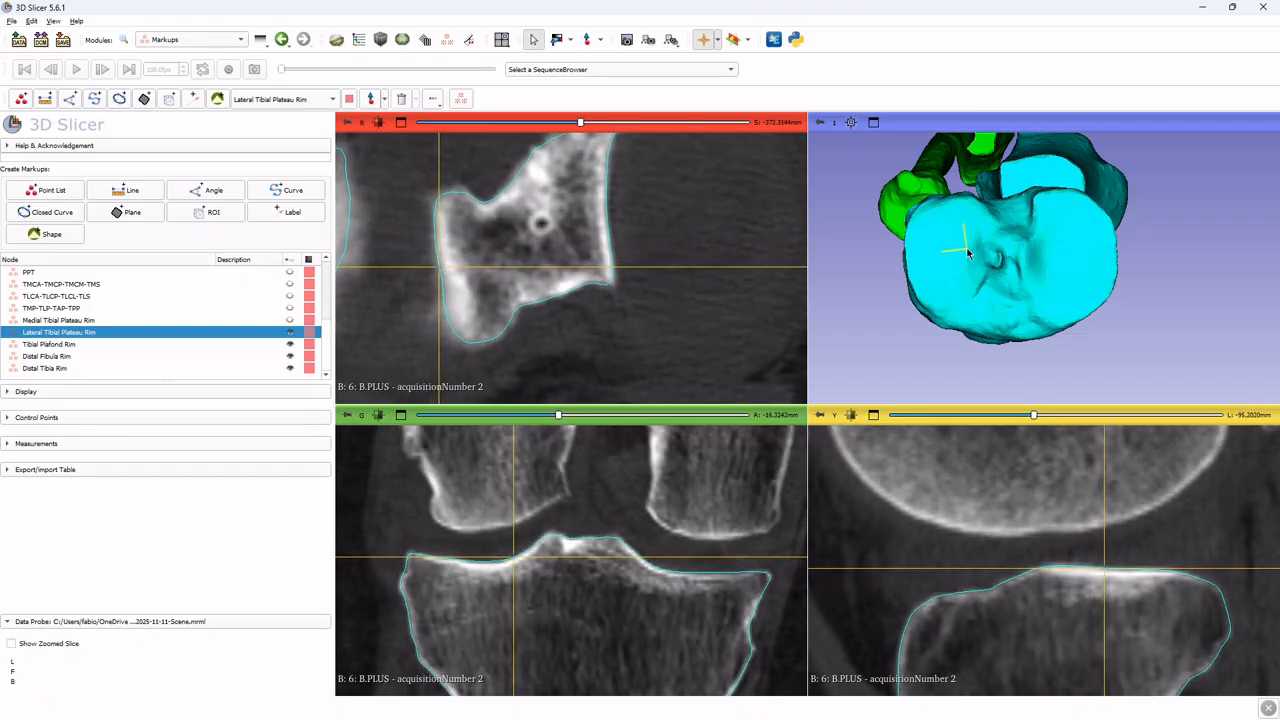
key(shift)
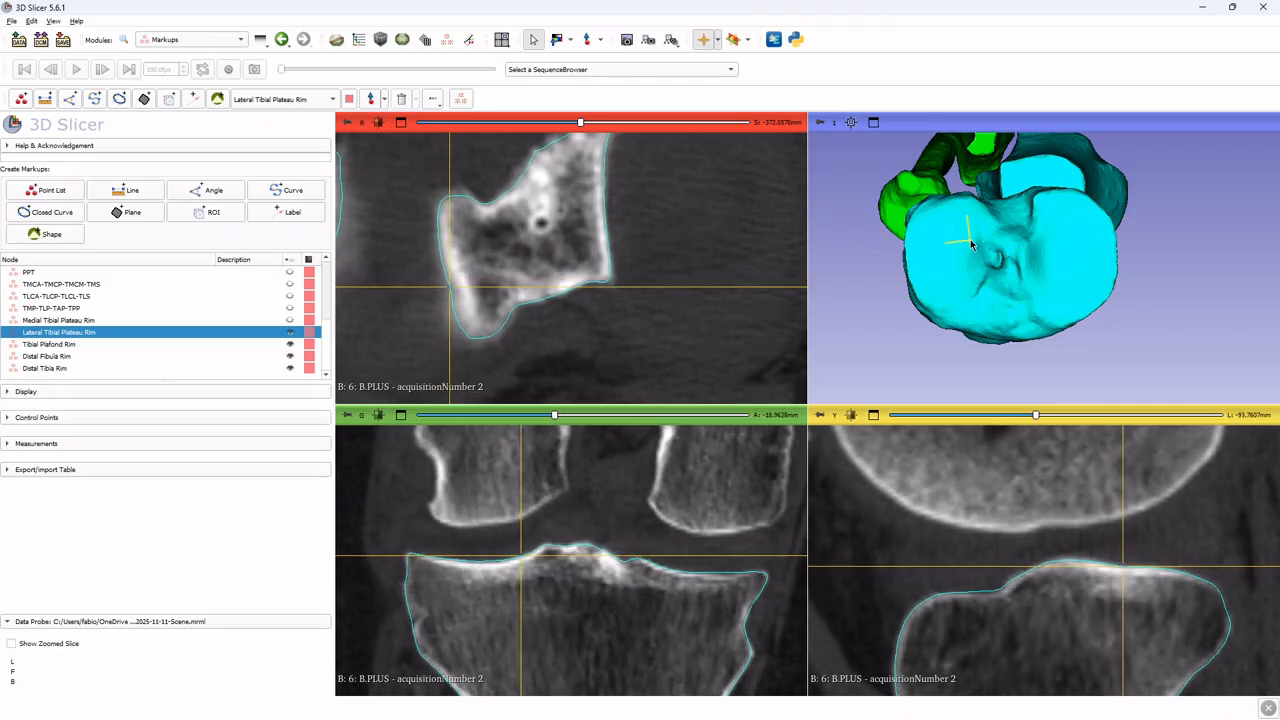
key(shift)
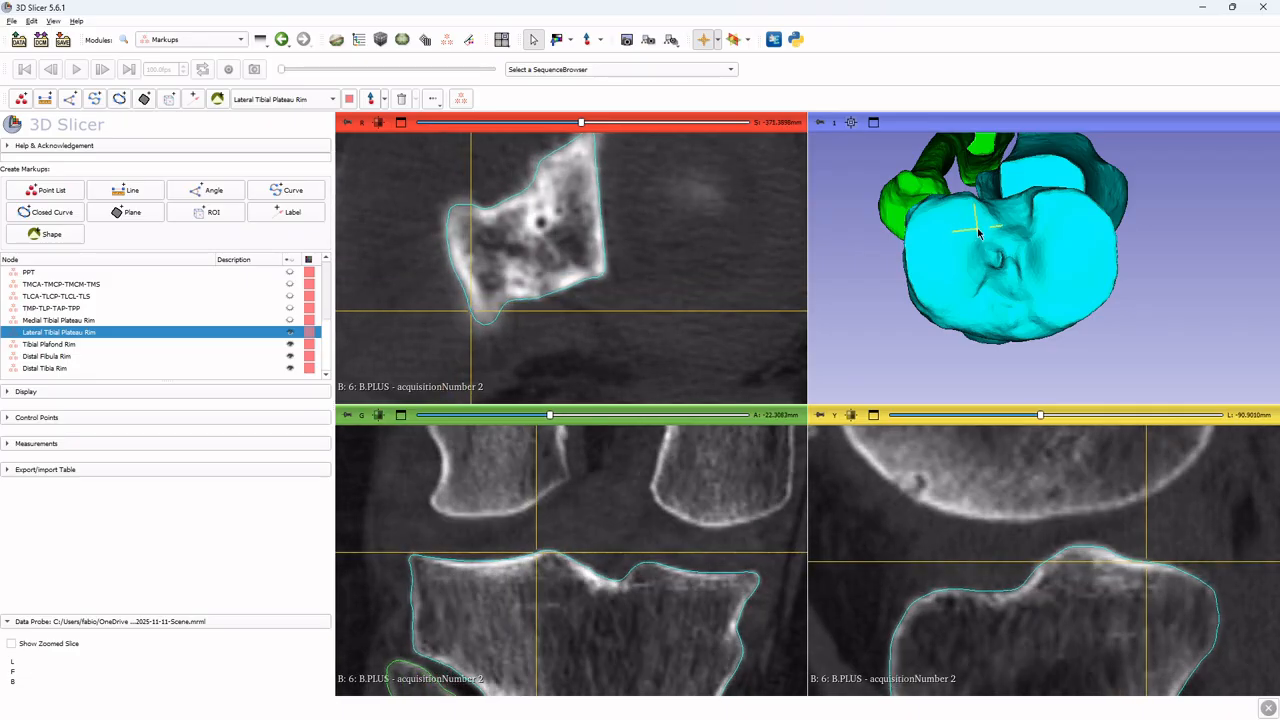
key(shift)
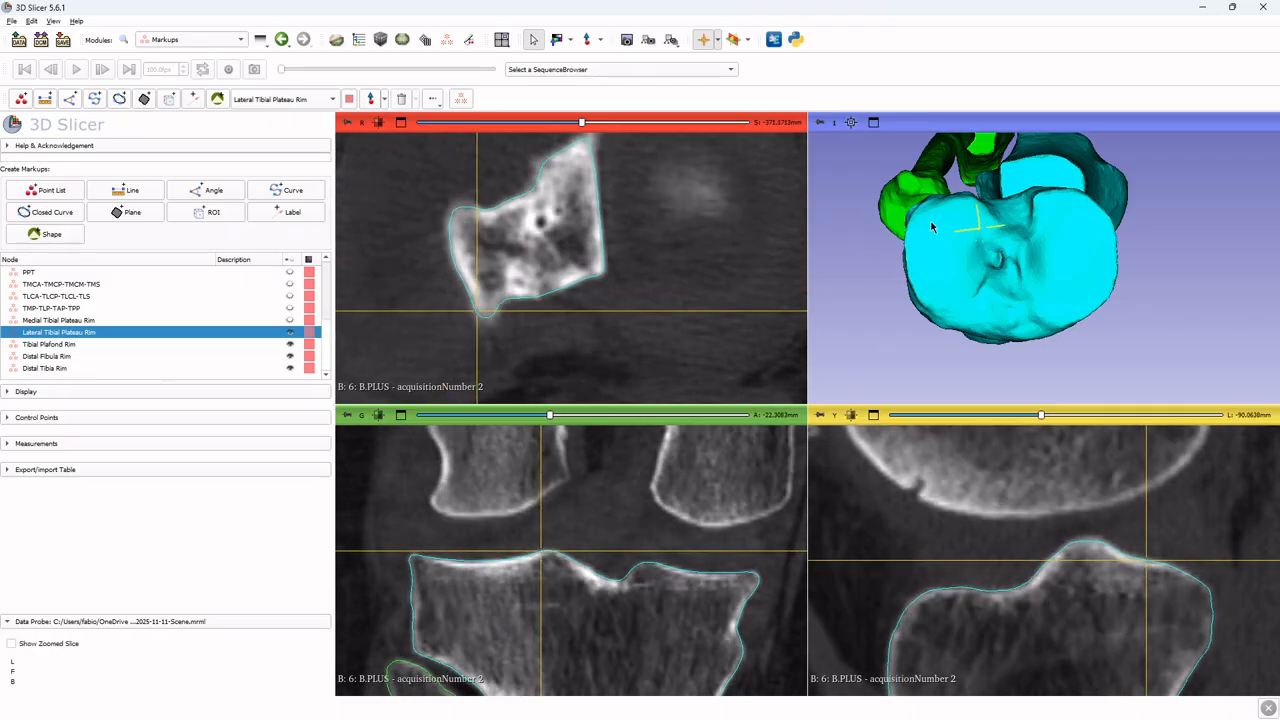
key(shift)
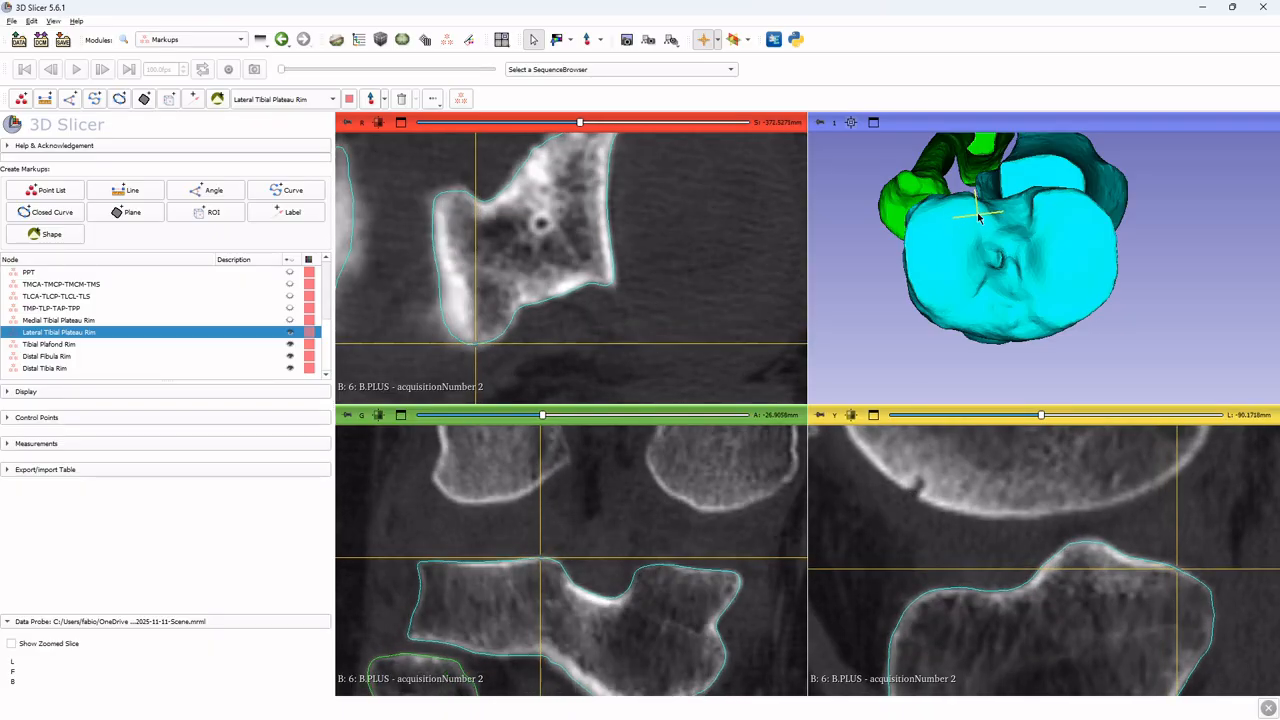
key(shift)
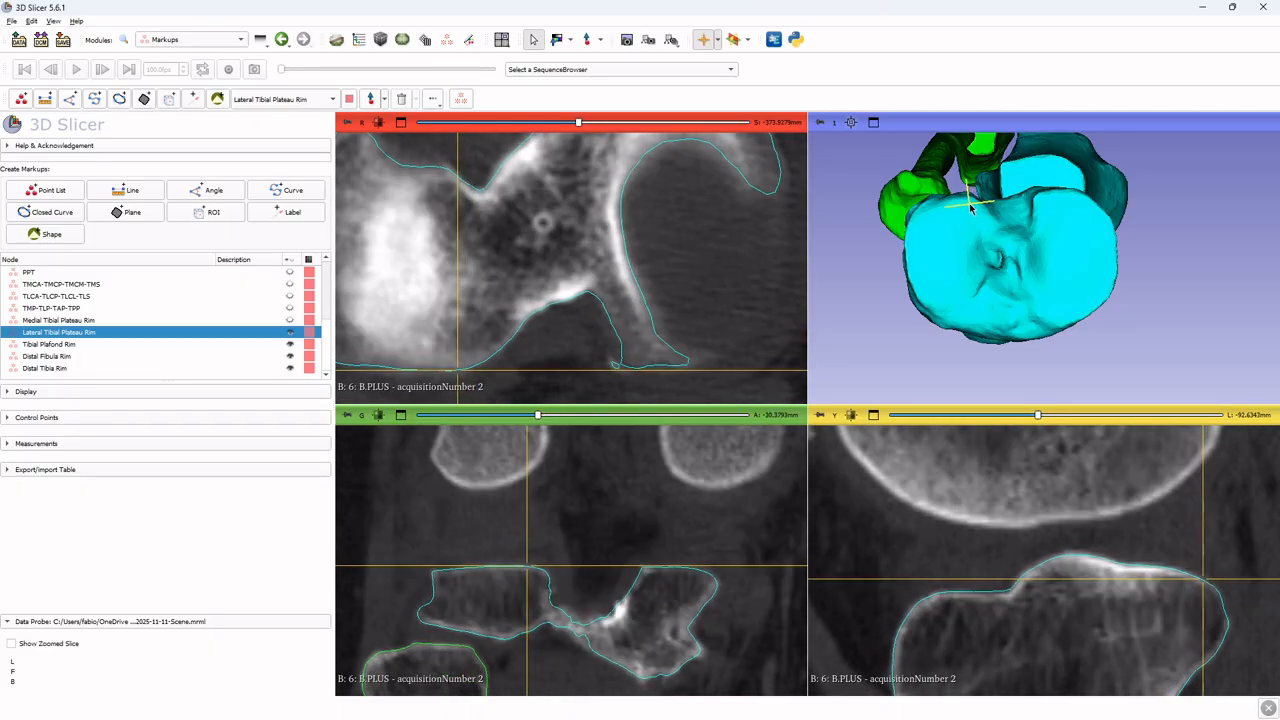
key(shift)
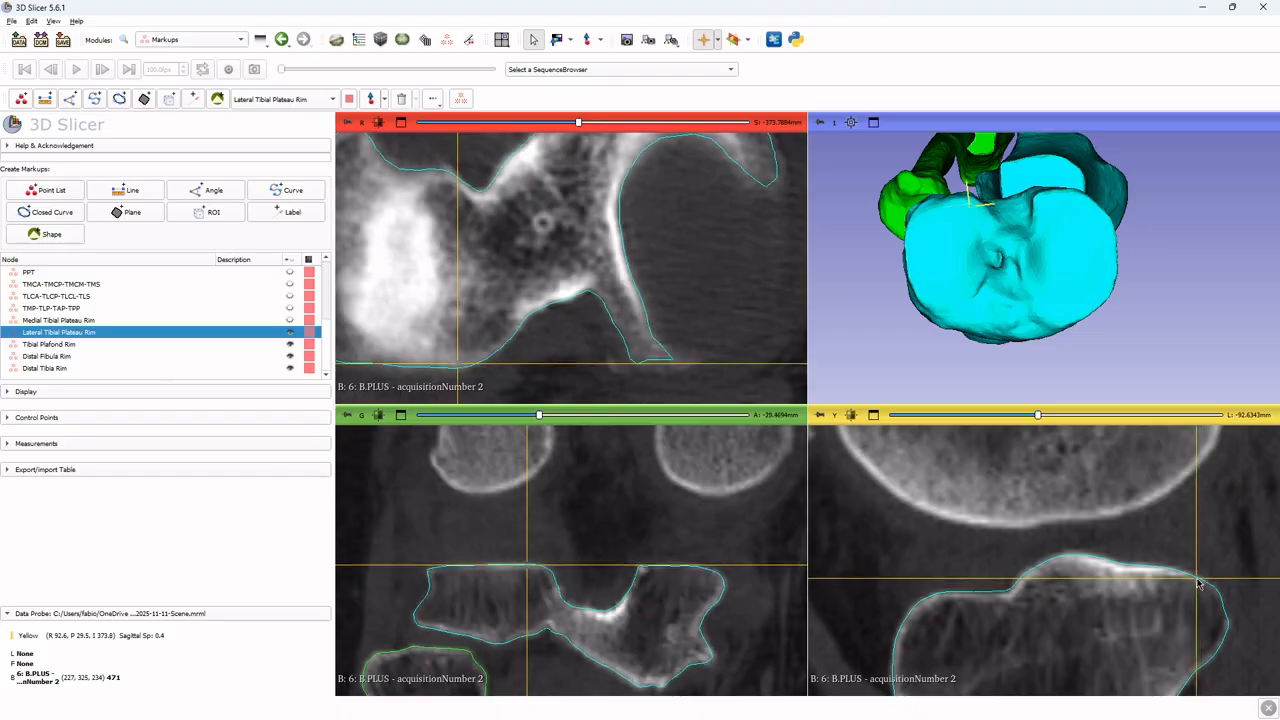
key(shift)
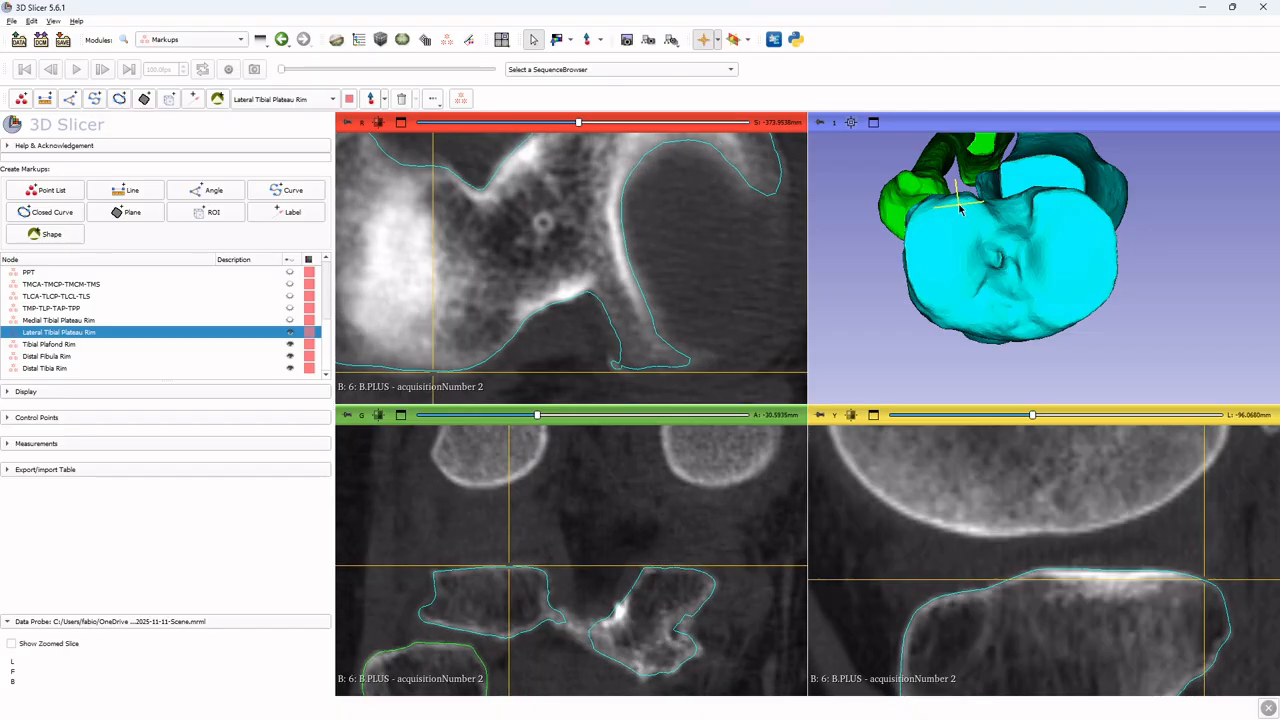
key(shift)
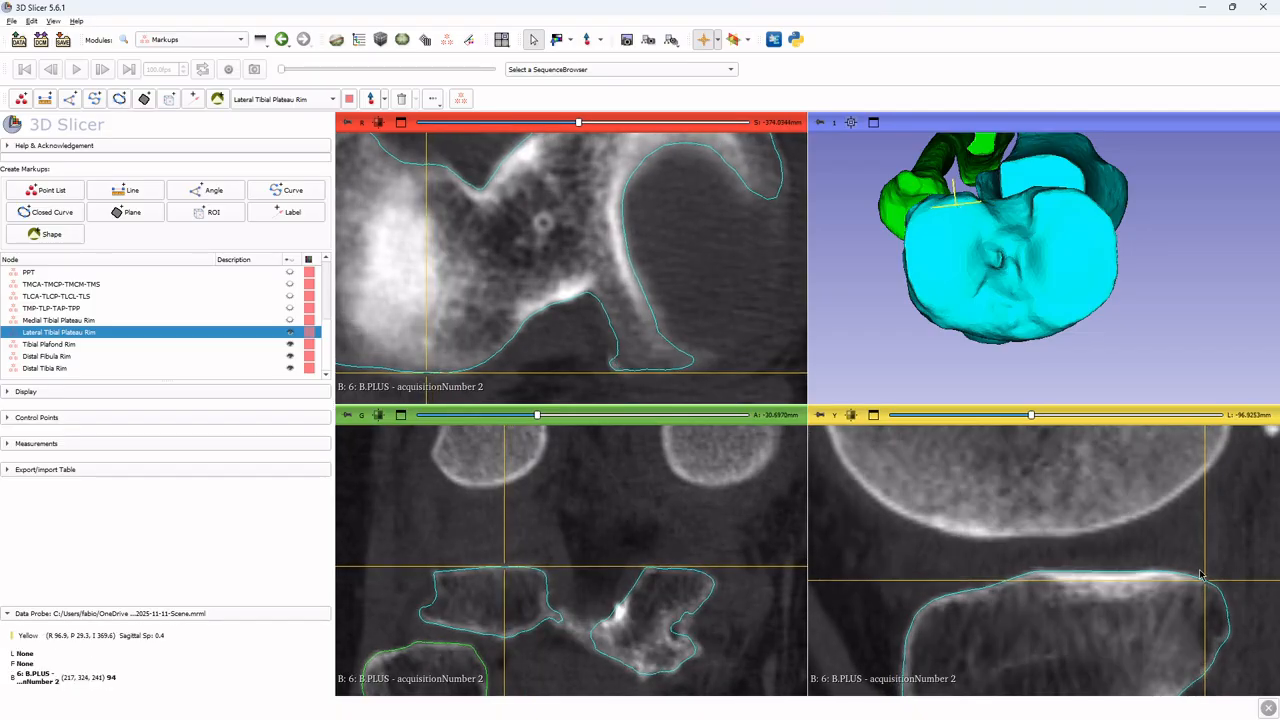
Keep checking the lateral plateau's outer edge in the slice views by repositioning the crosshair along the 3D rim and scrolling slices
key(shift)
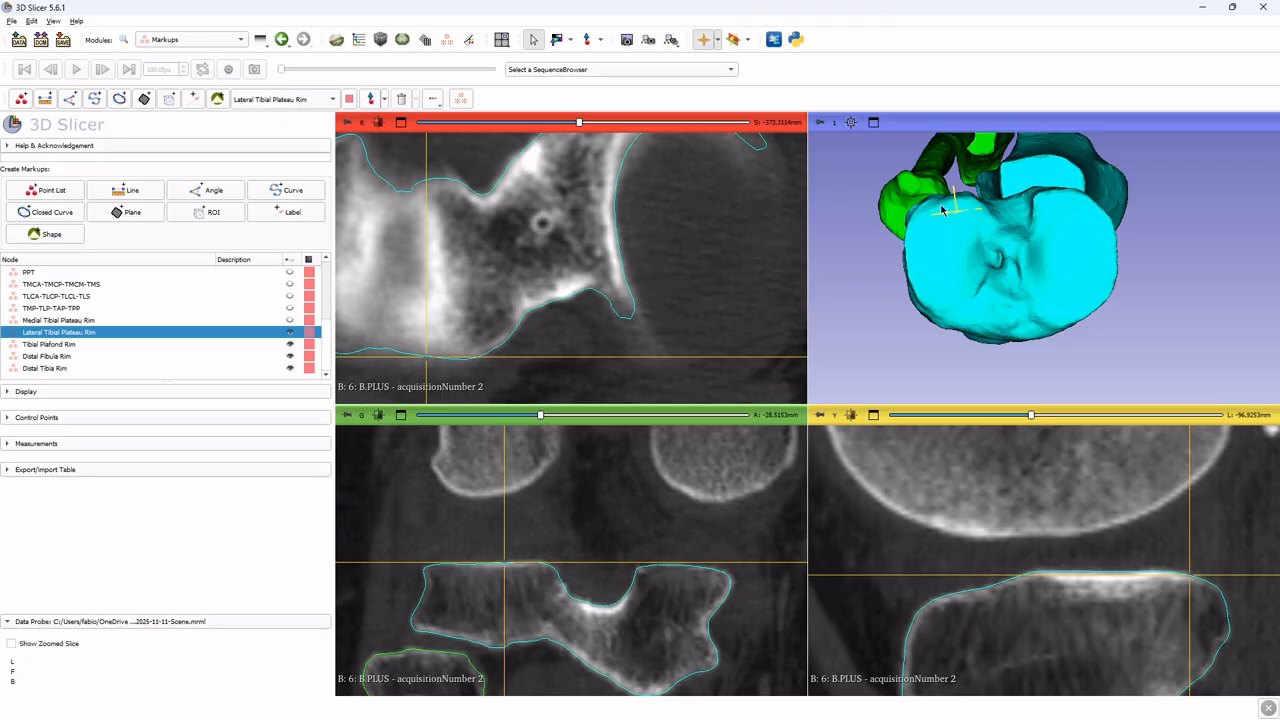
key(shift)
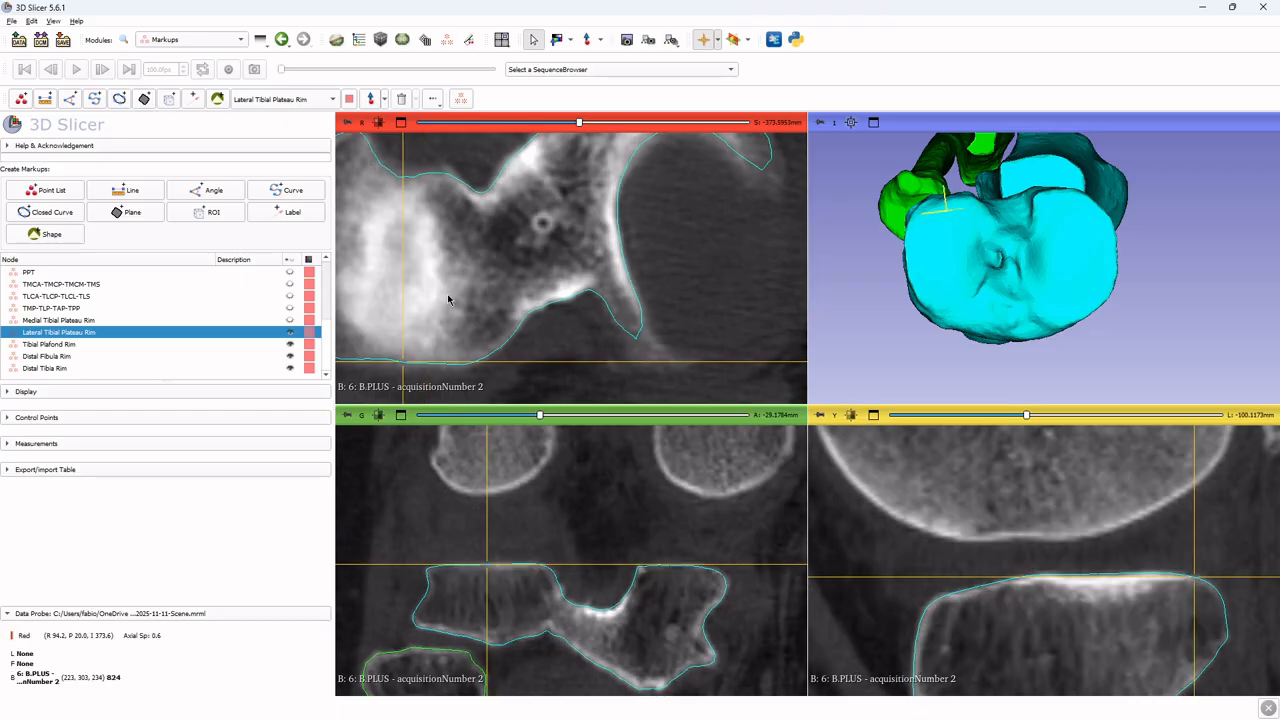
ctrl+scroll(449, 297, down, 2)
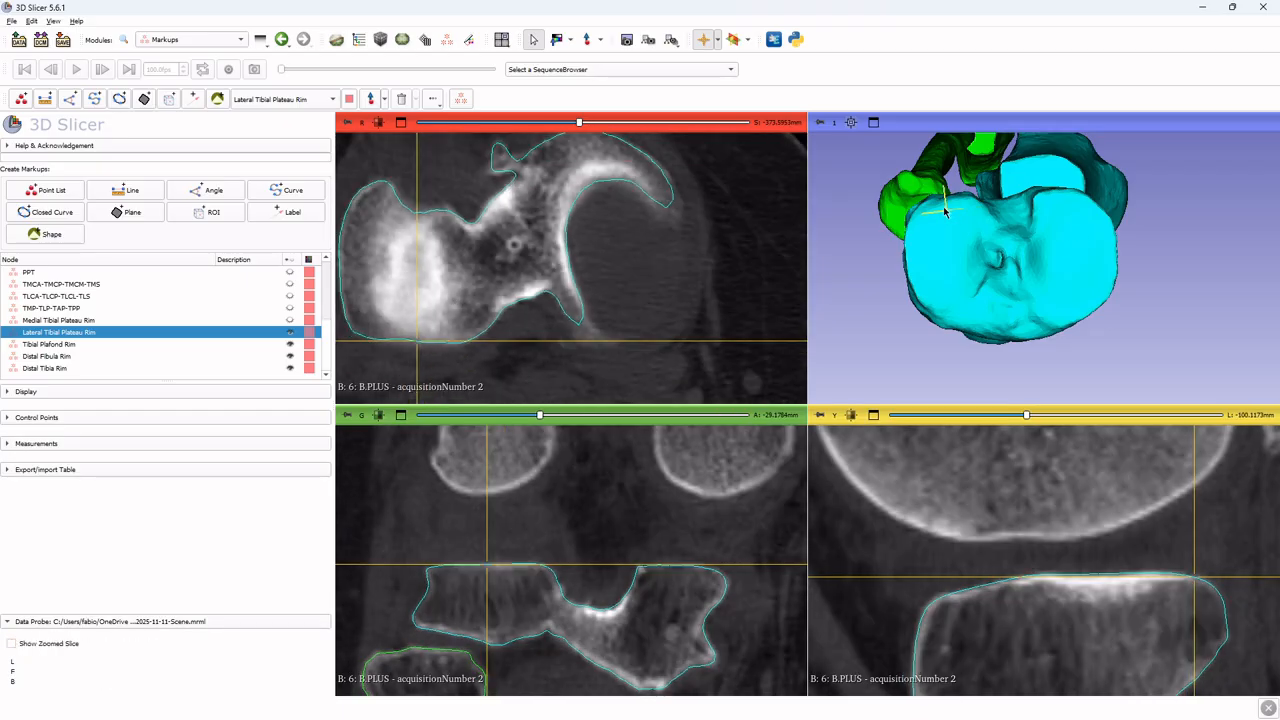
key(shift)
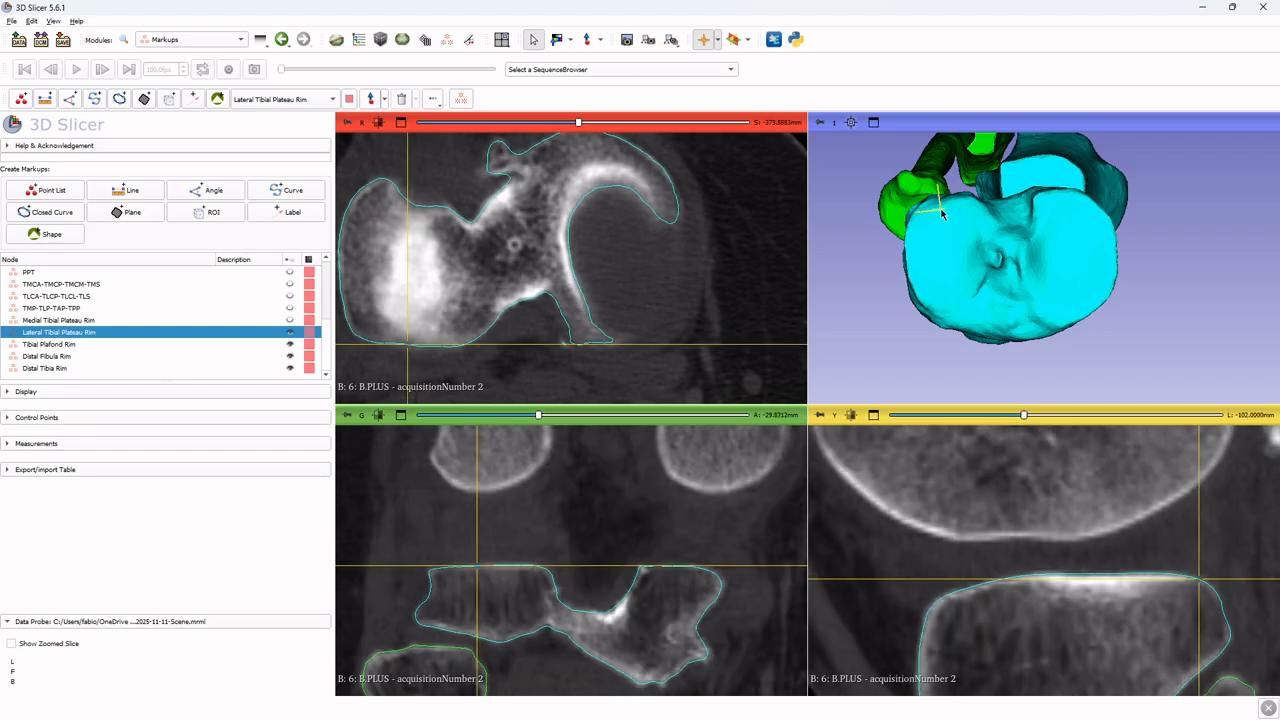
key(shift)
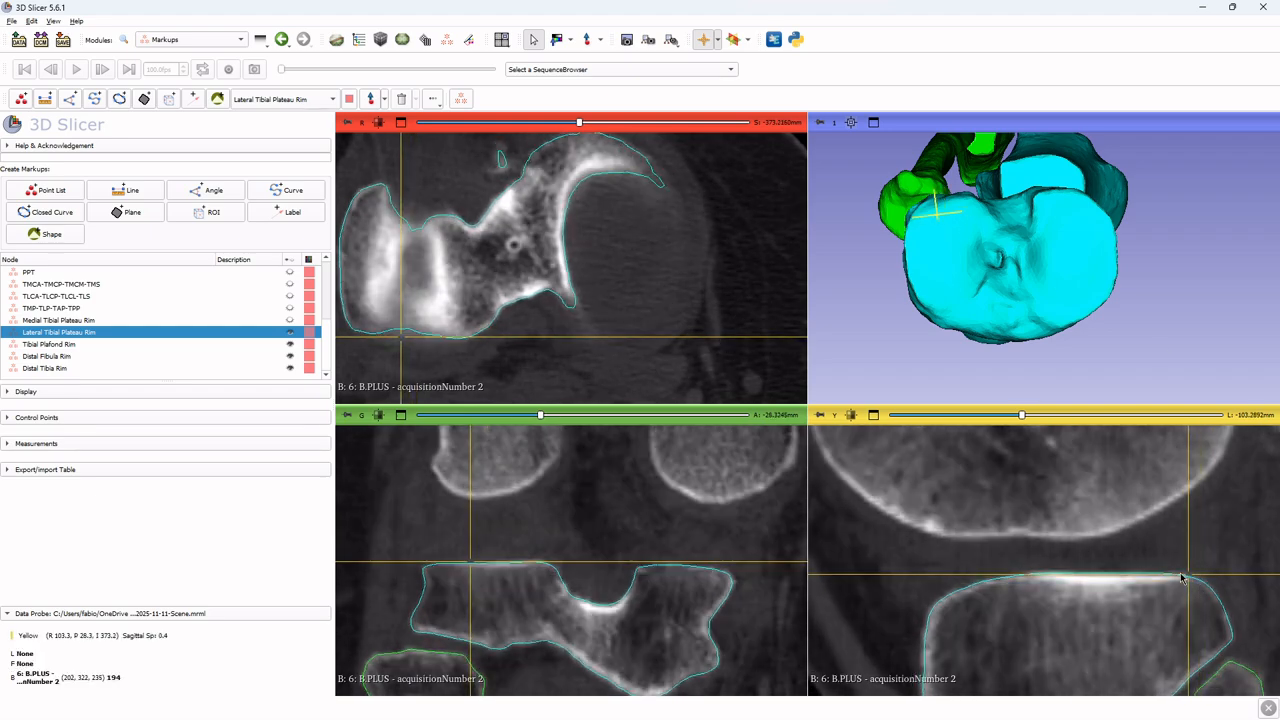
key(shift)
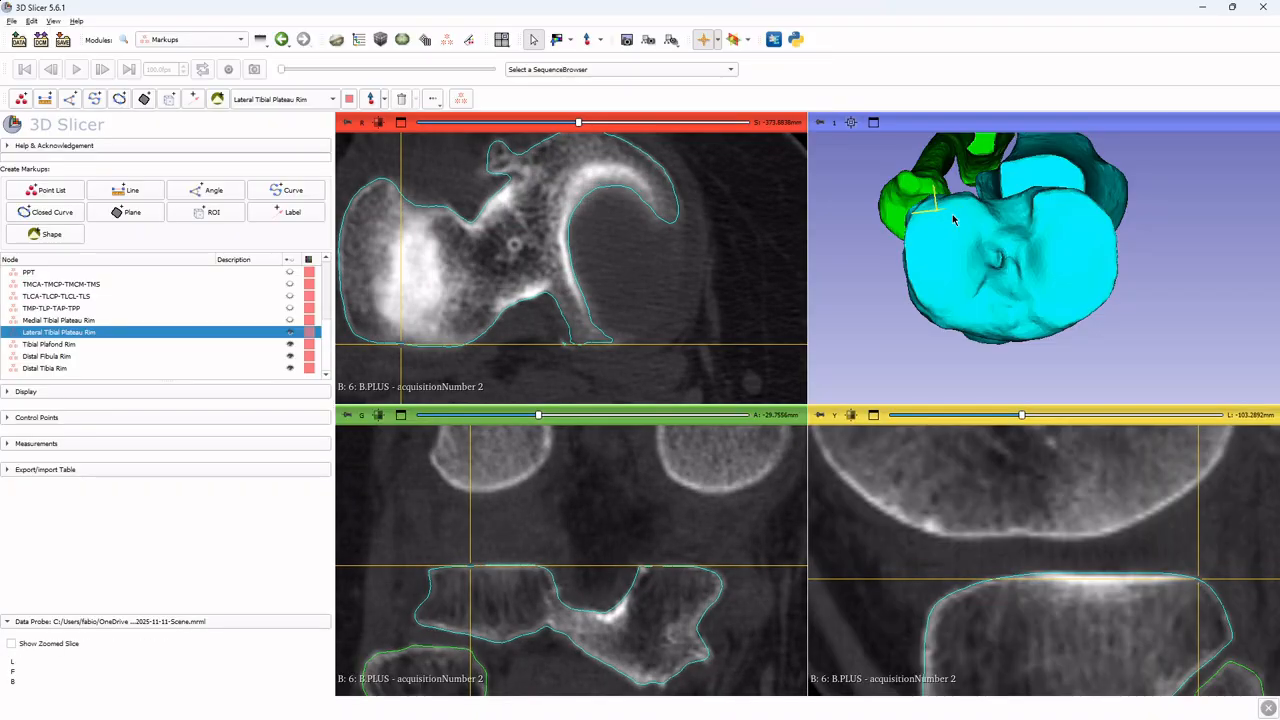
scroll(953, 219, up, 4)
scroll(918, 207, down, 2)
middle_drag(918, 207, 1033, 221)
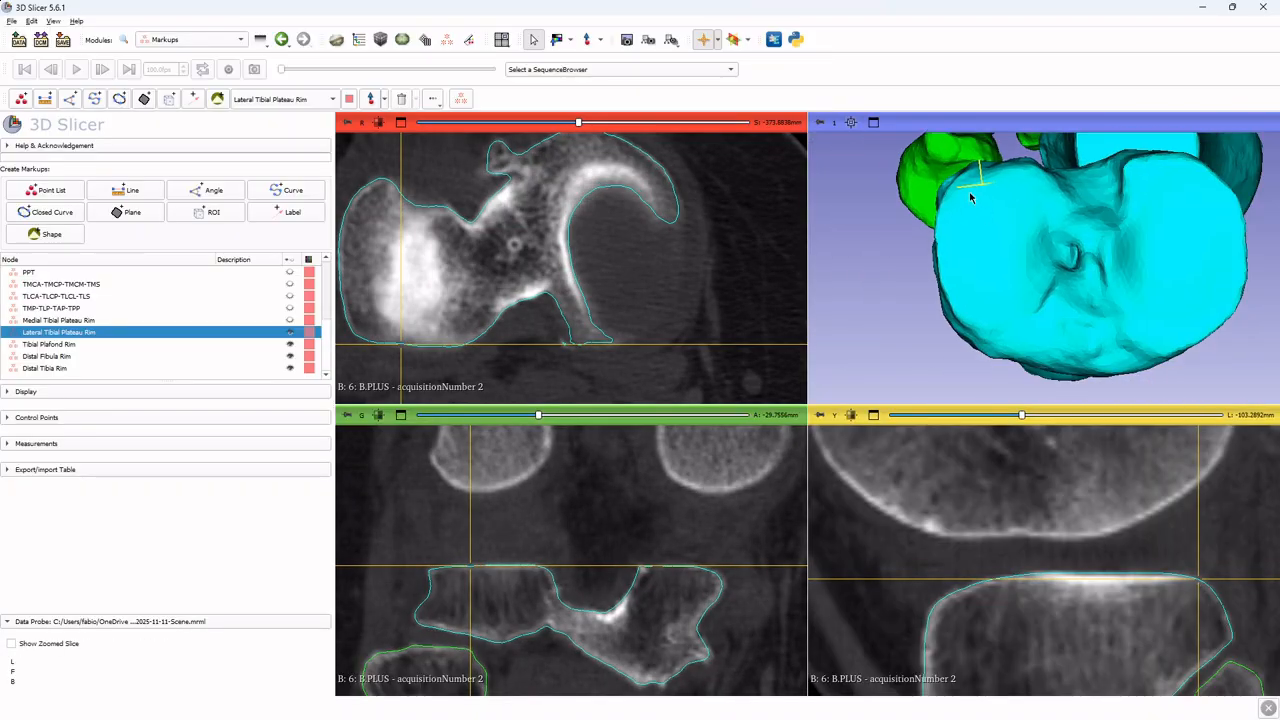
key(shift)
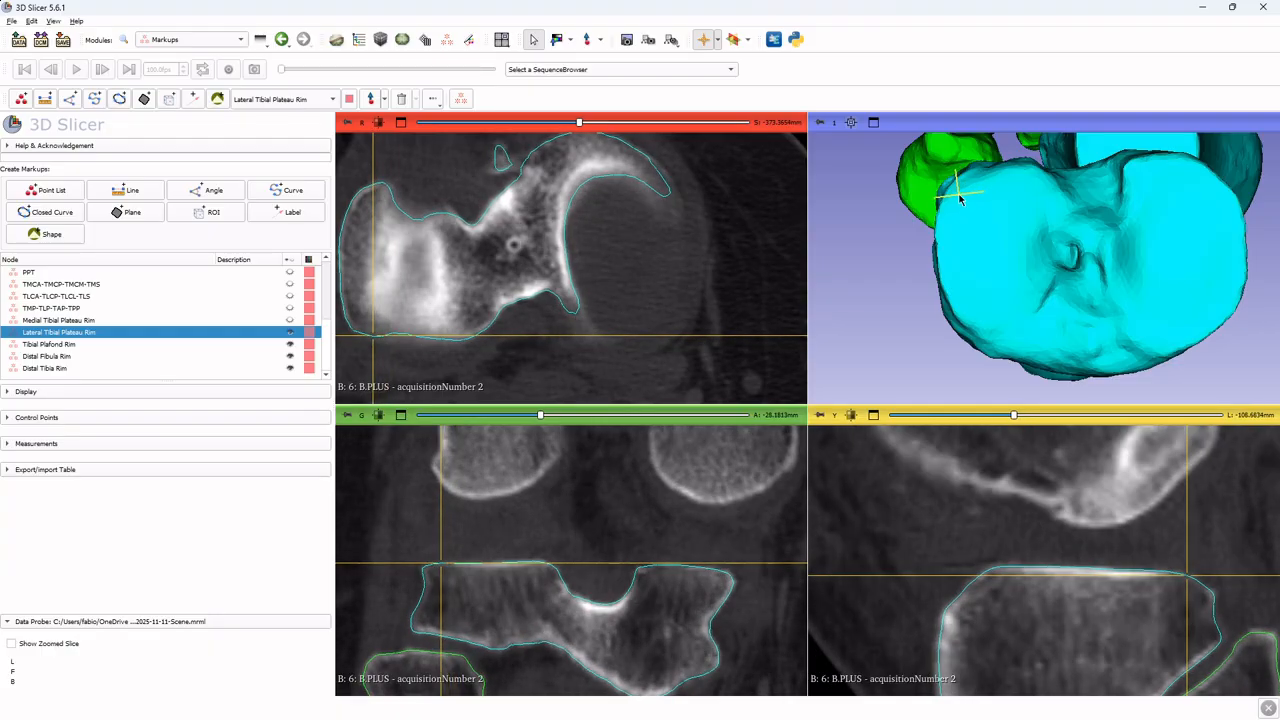
key(shift)
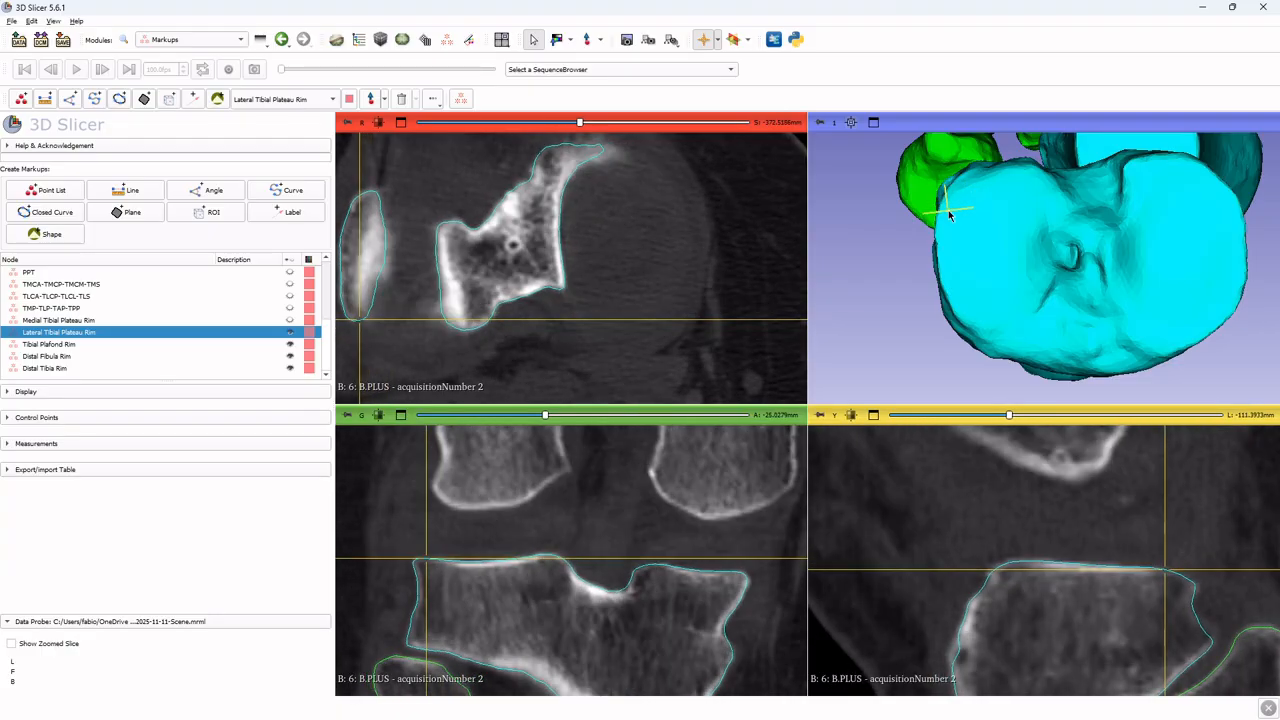
key(shift)
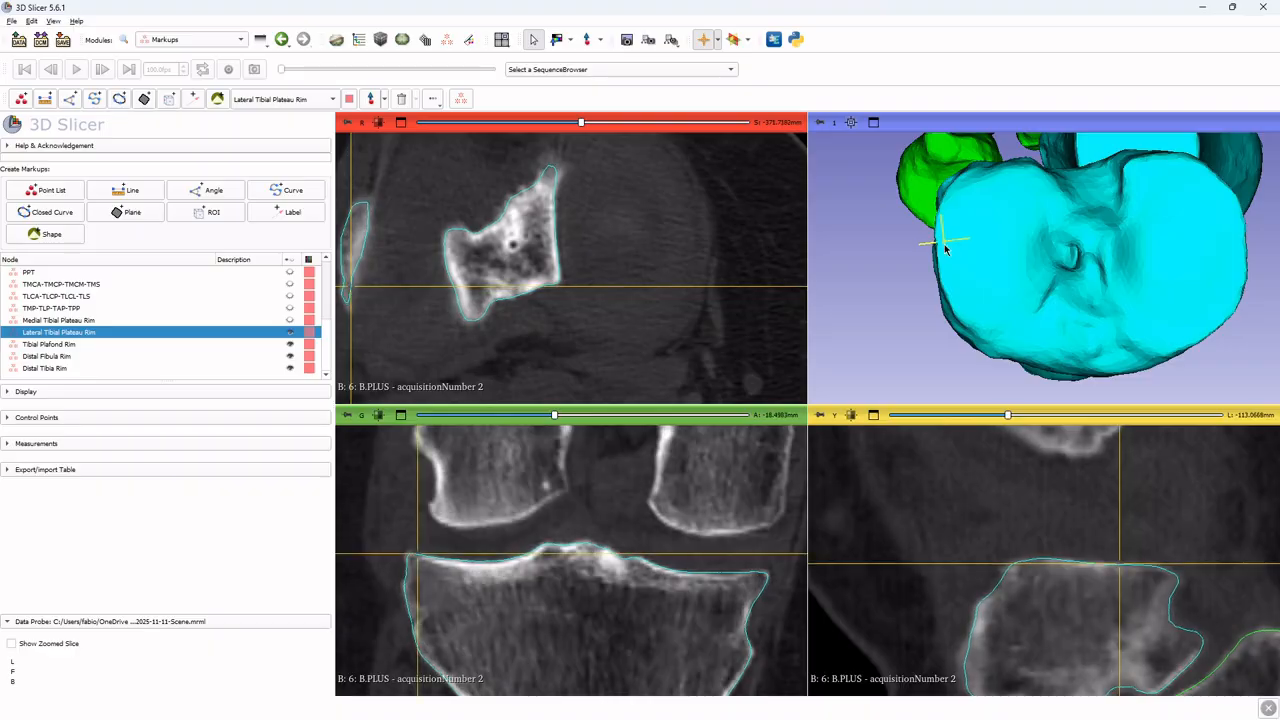
key(shift)
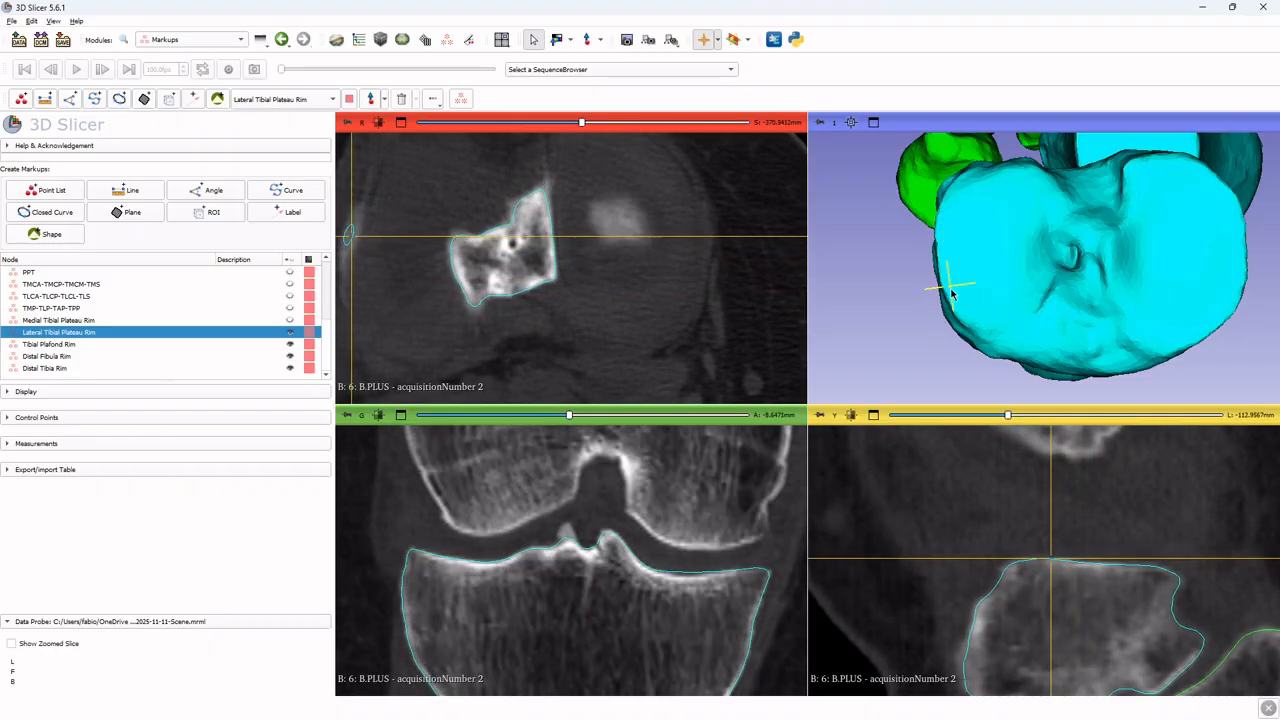
key(shift)
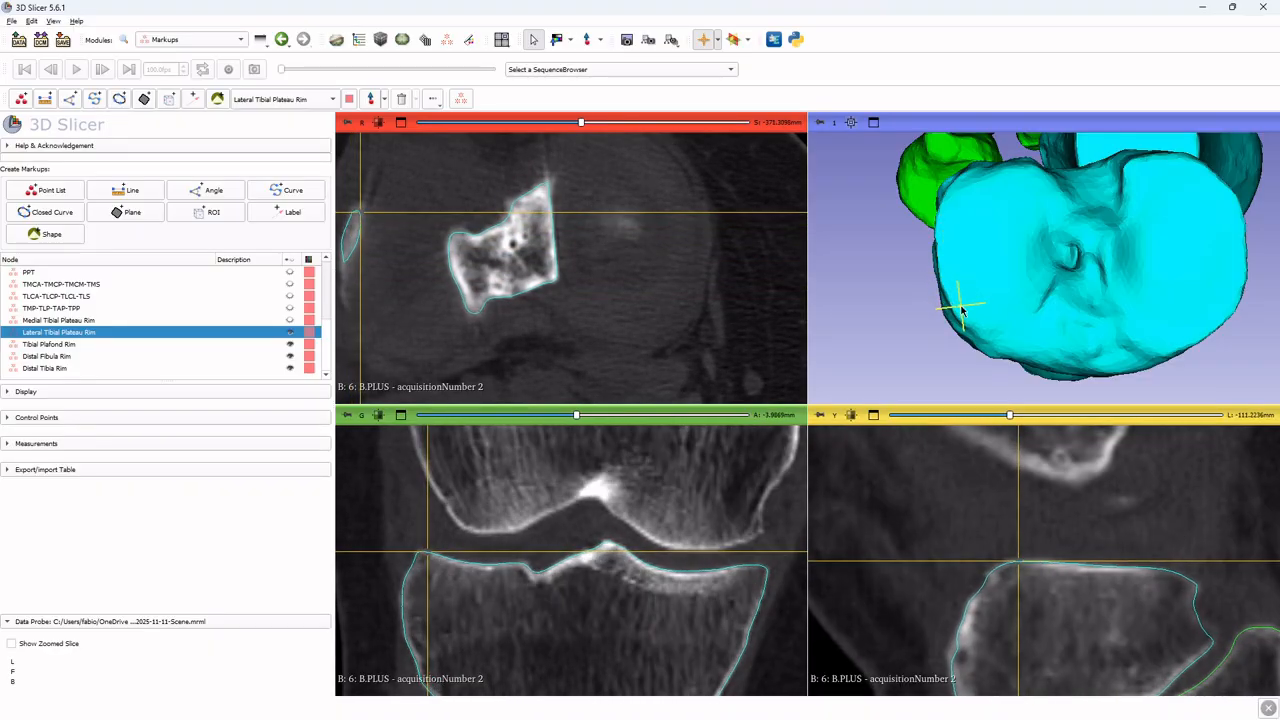
key(shift)
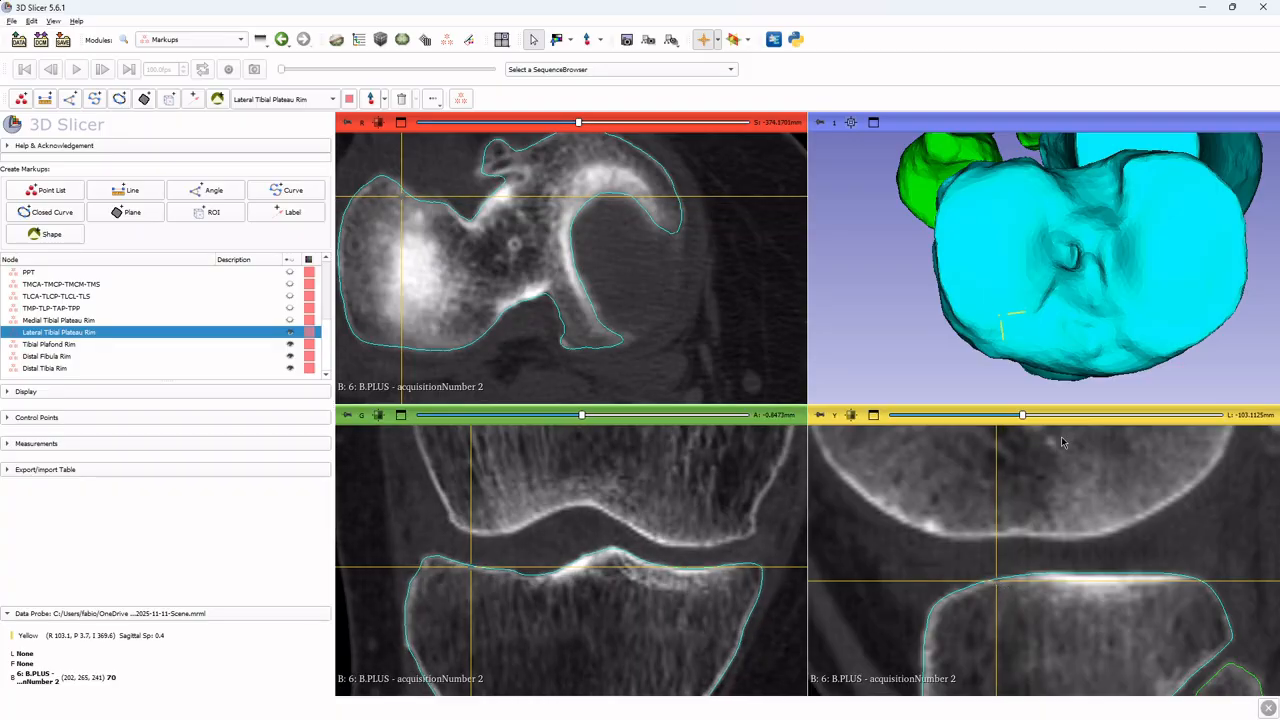
Place Lateral Tibial Plateau Rim control points on the 3D tibia, starting at the intercondylar edge and curving along the plateau's upper border
mouse_move(1030, 290)
mouse_down()
mouse_move(1003, 297)
mouse_move(1090, 320)
mouse_move(1033, 311)
mouse_up()
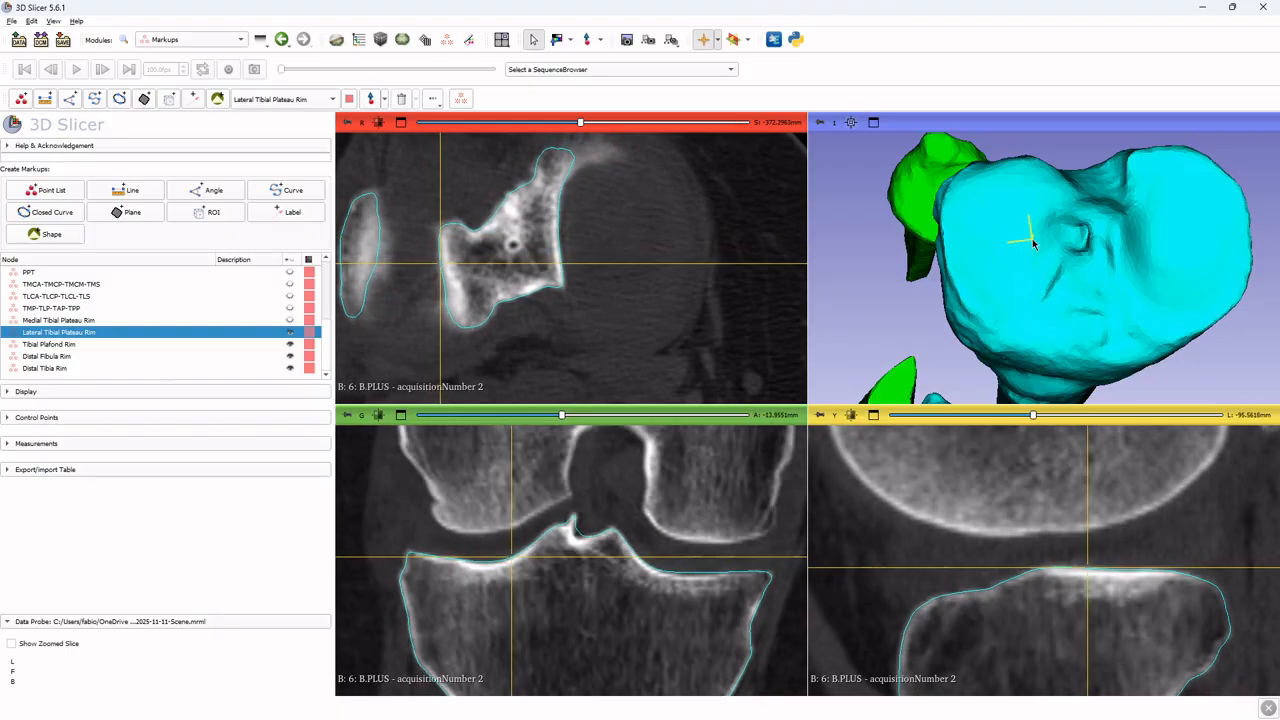
drag(1175, 269, 1162, 302)
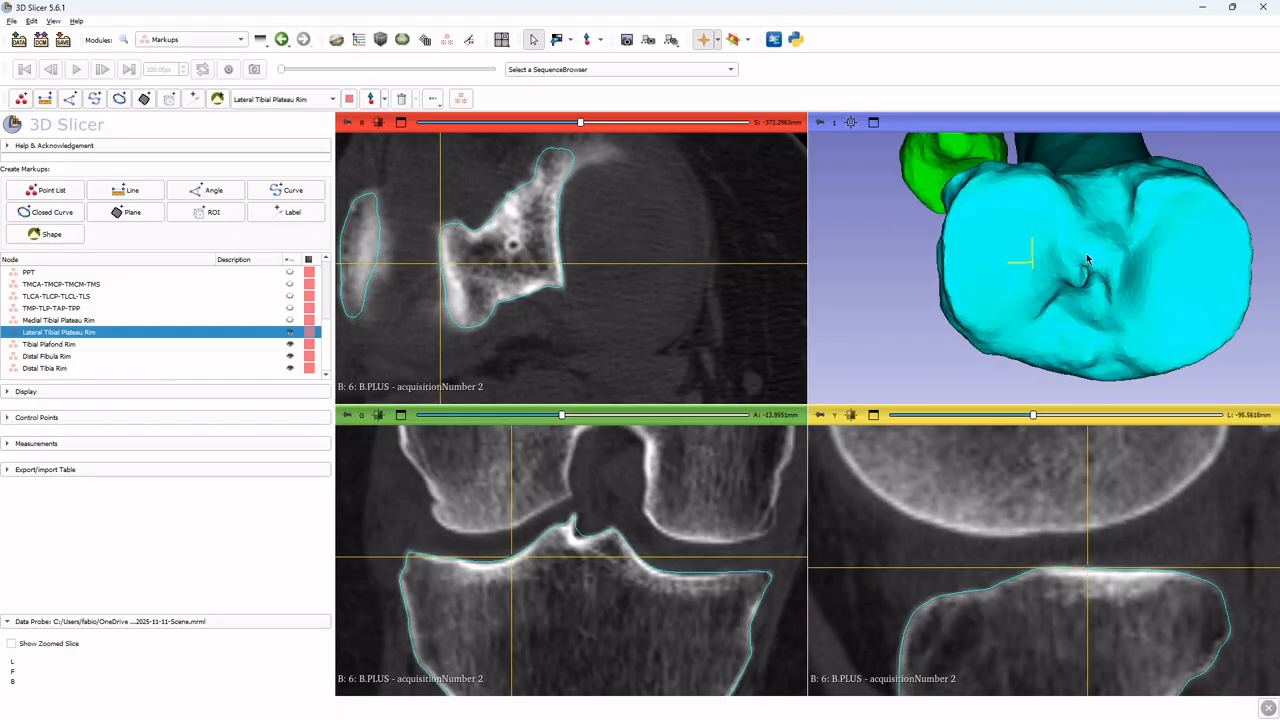
drag(1068, 328, 1077, 297)
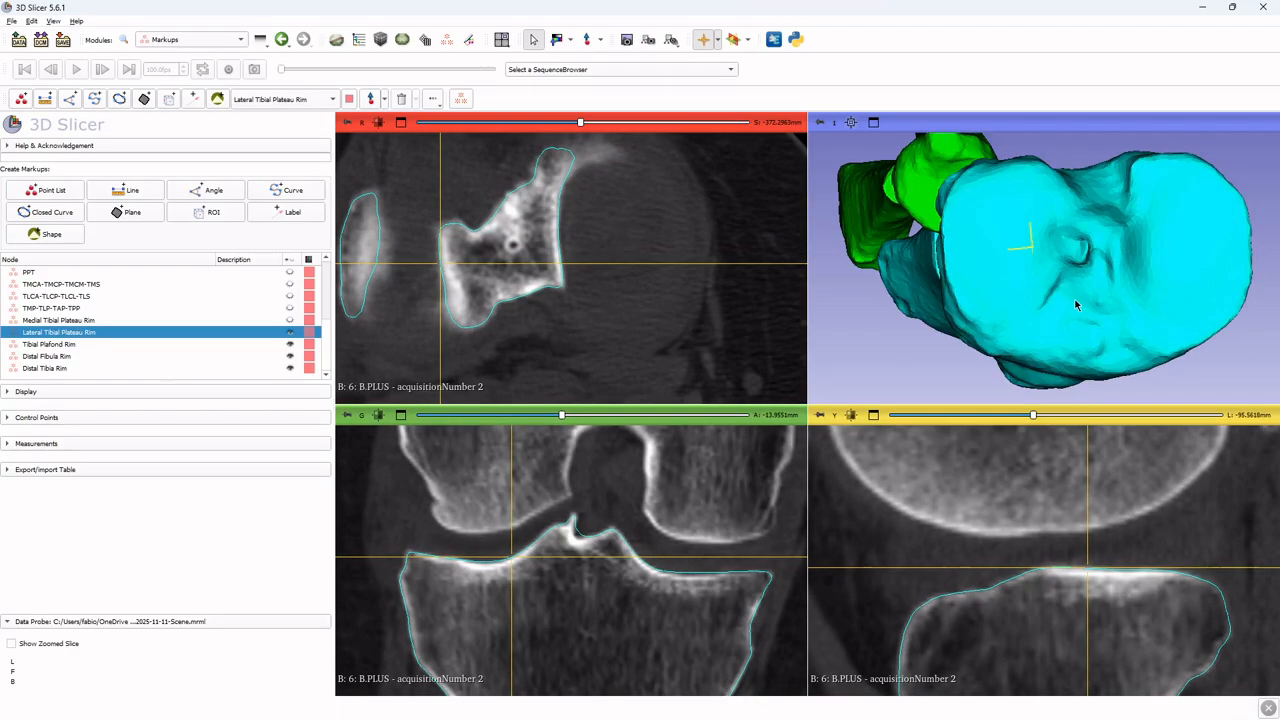
key(shift)
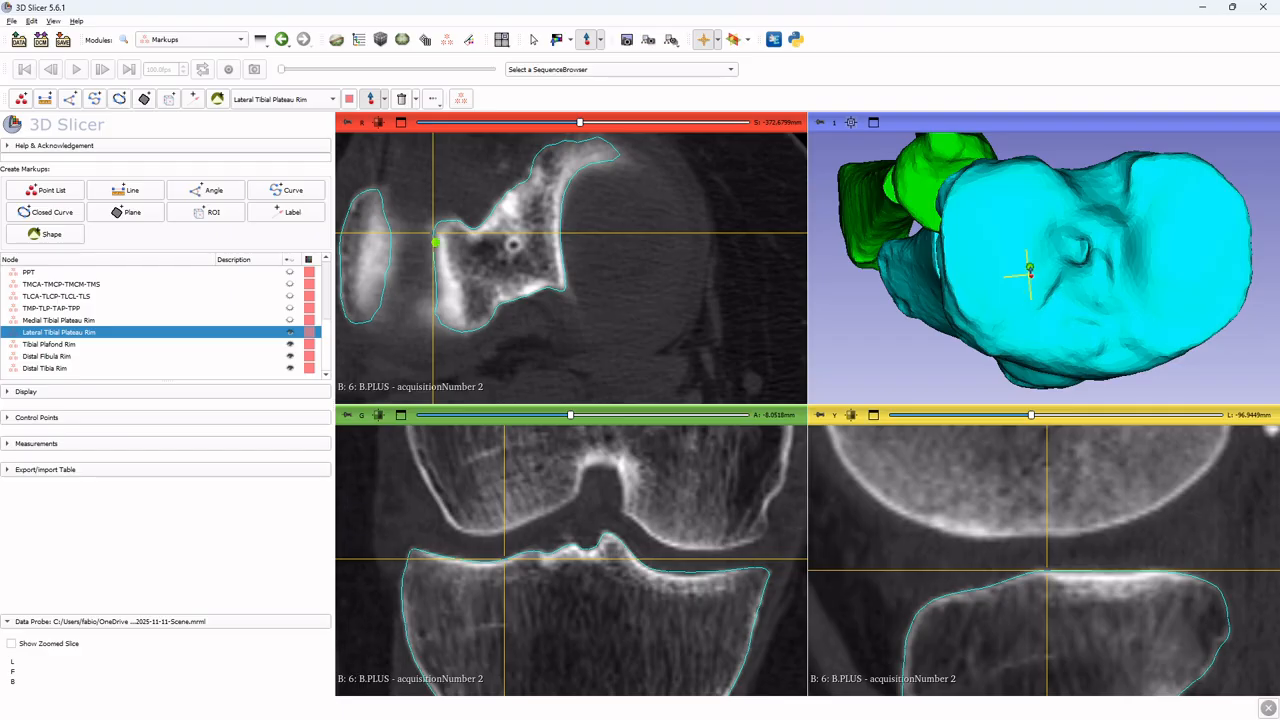
key(shift)
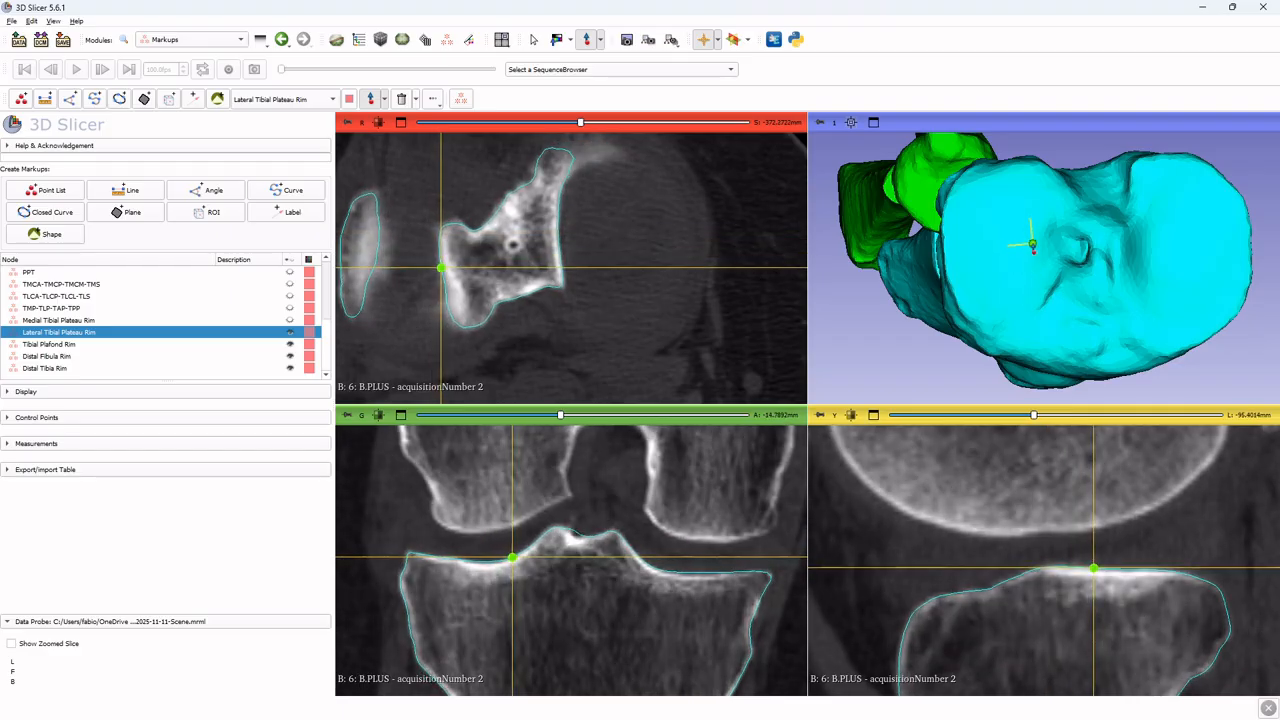
click(1032, 243)
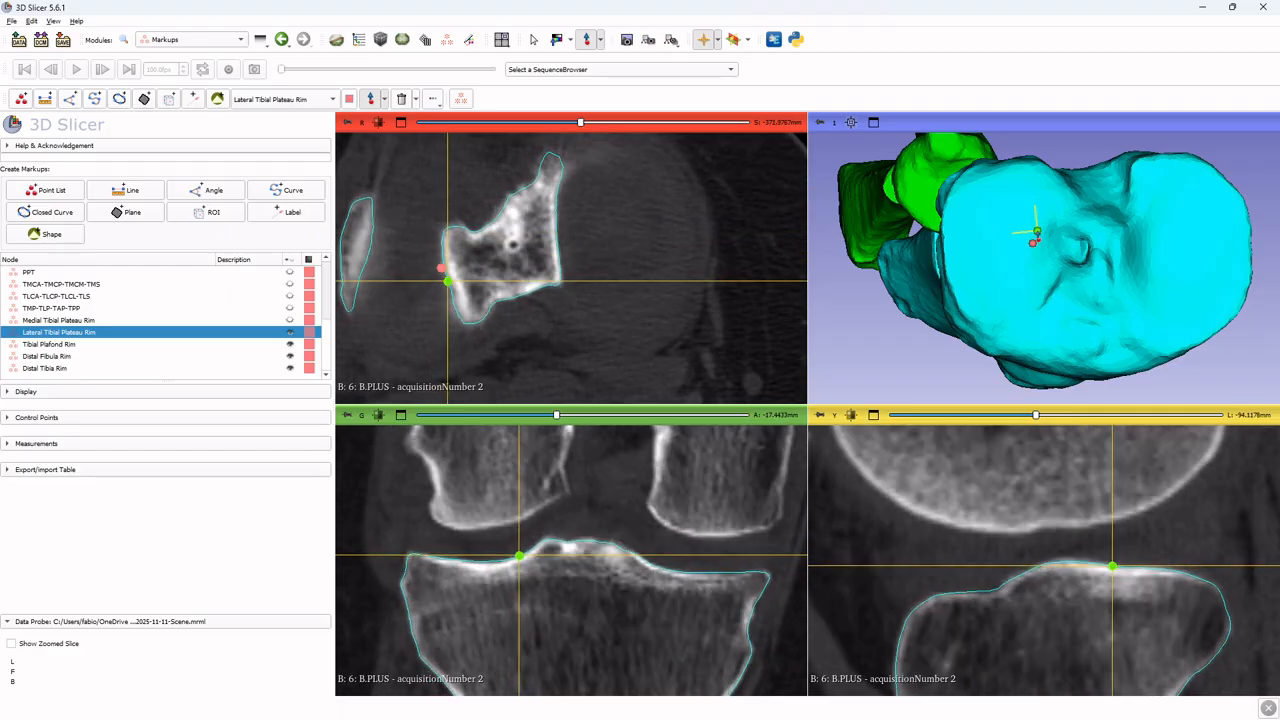
click(1037, 231)
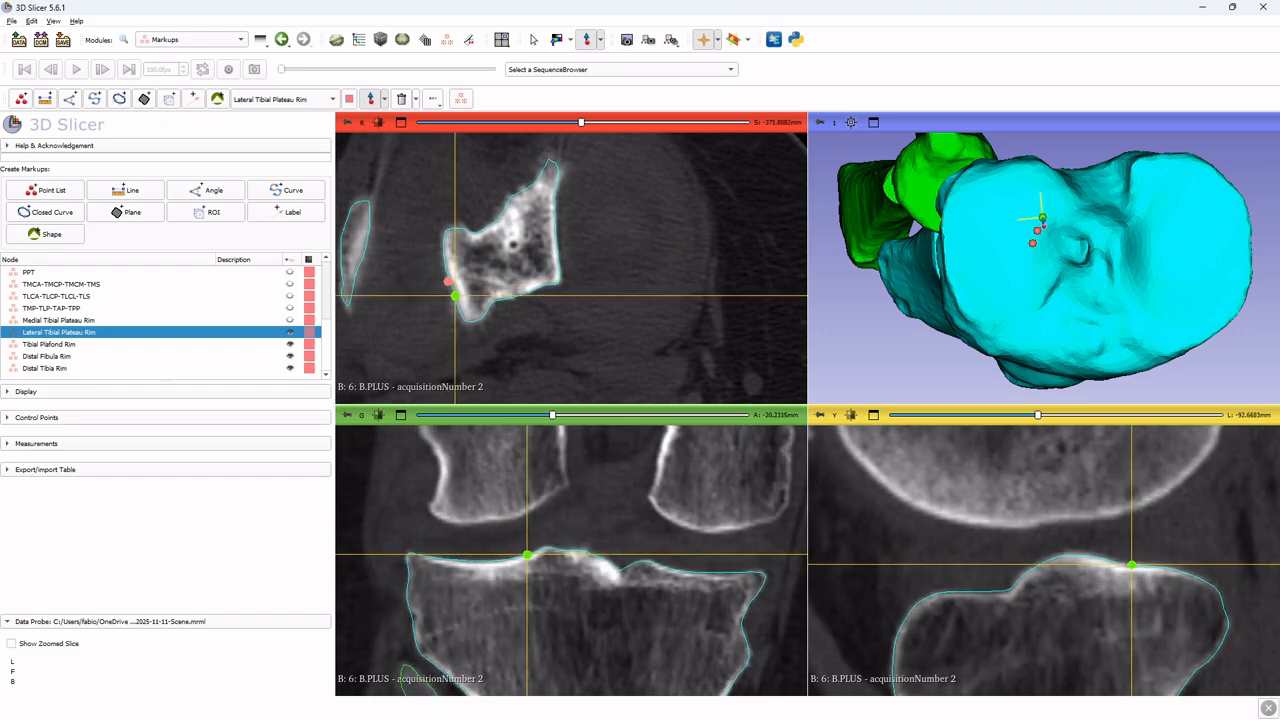
click(1042, 218)
click(1049, 203)
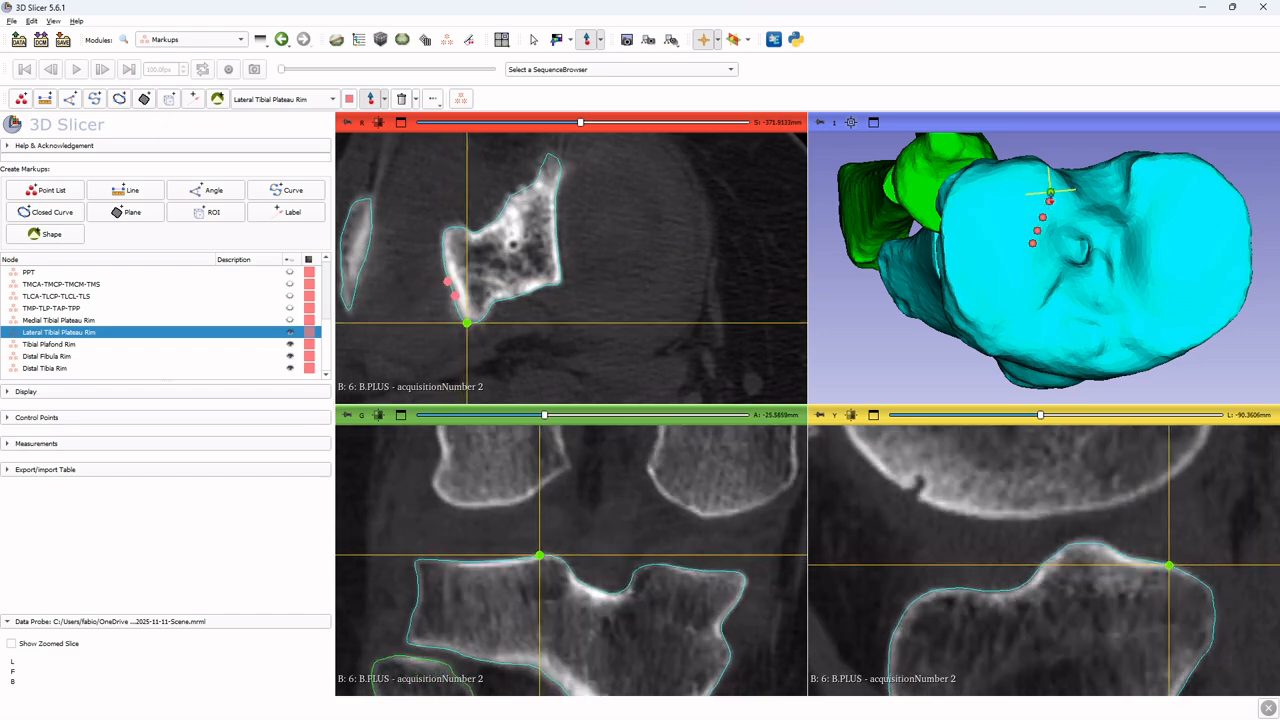
click(1049, 191)
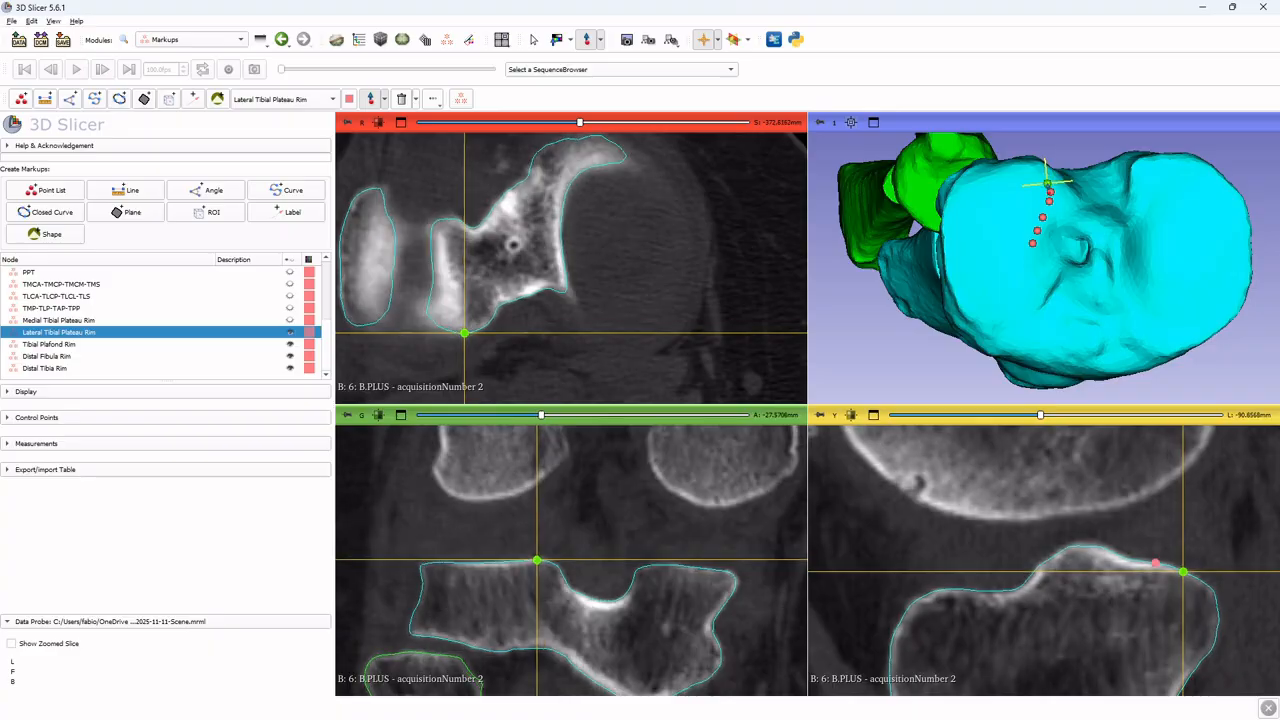
click(1047, 184)
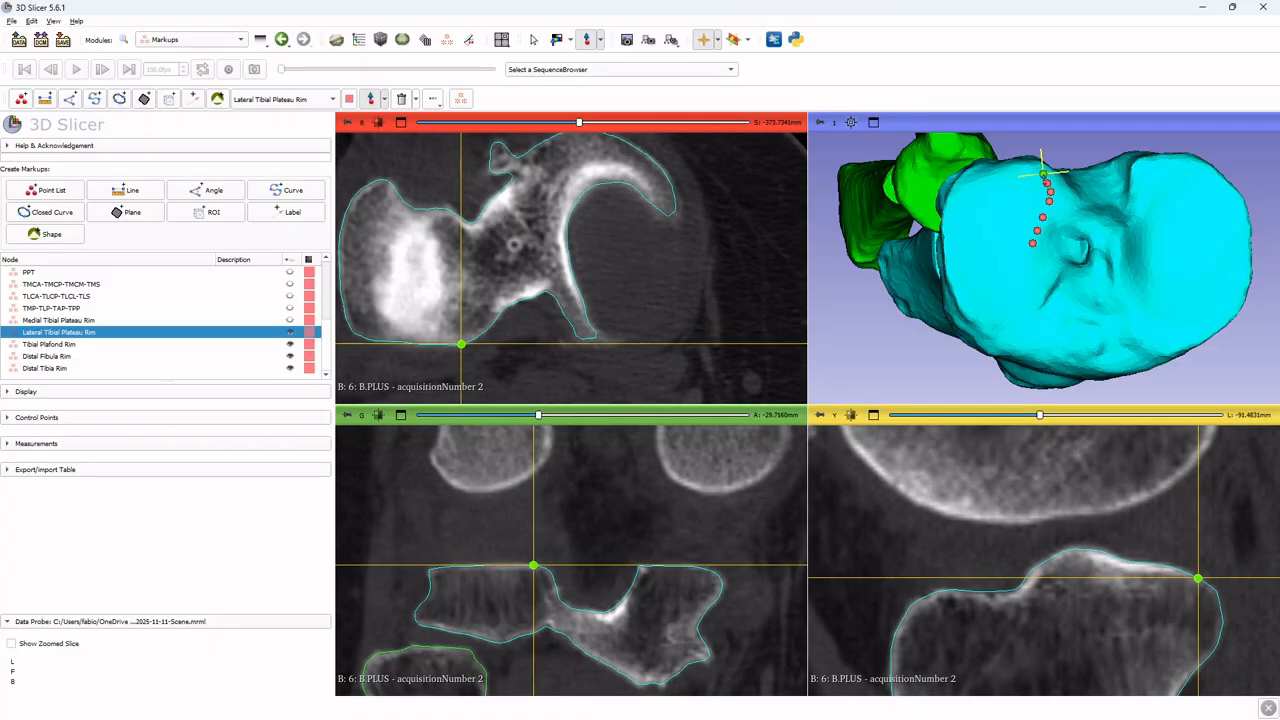
click(1042, 175)
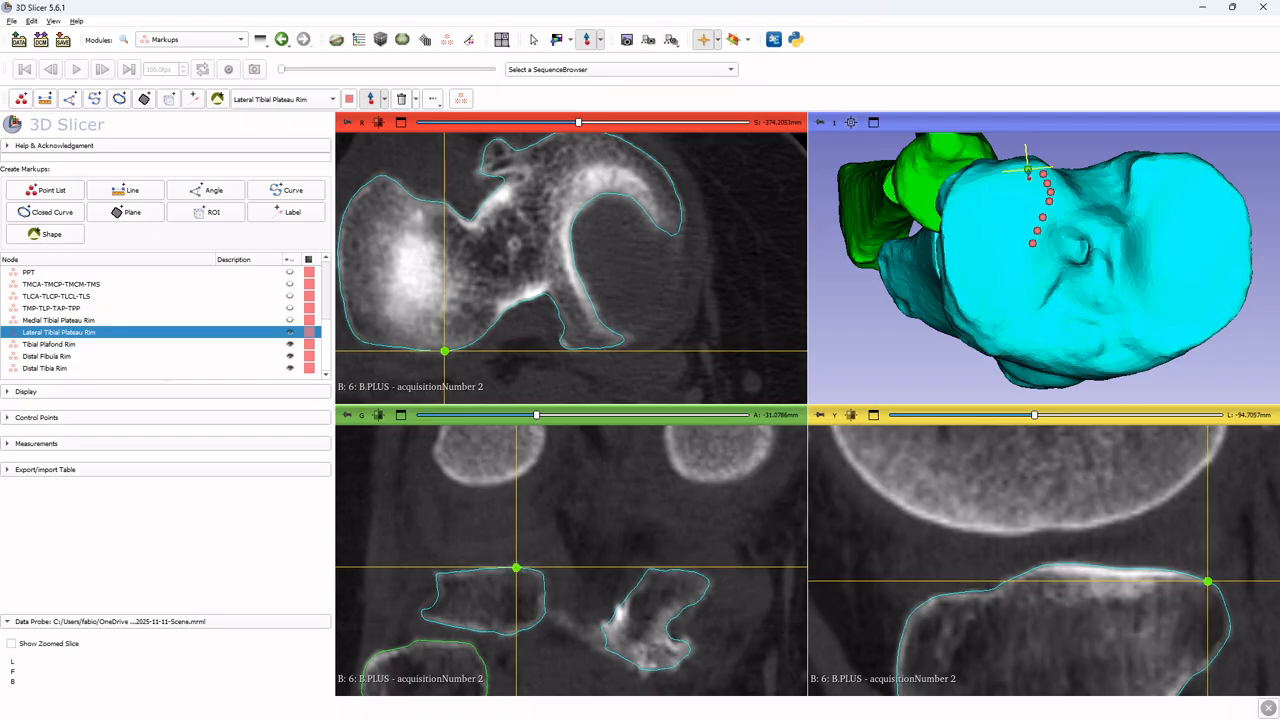
click(1026, 168)
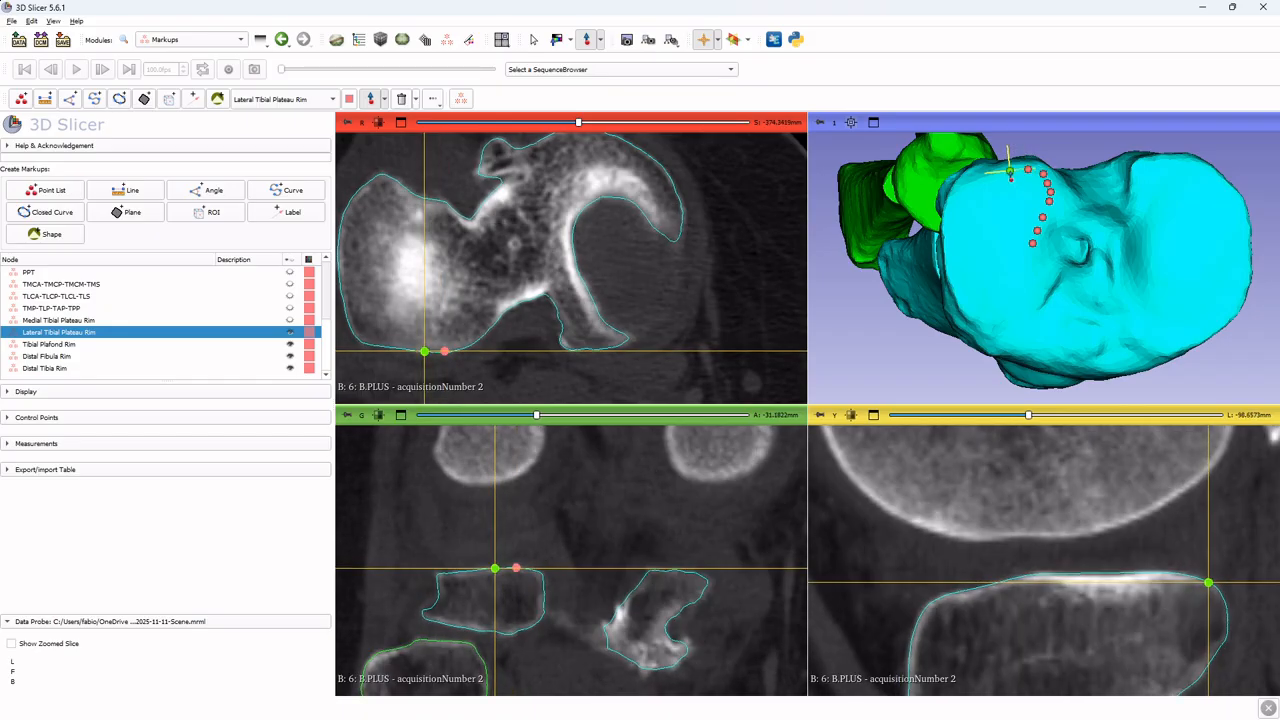
click(1010, 172)
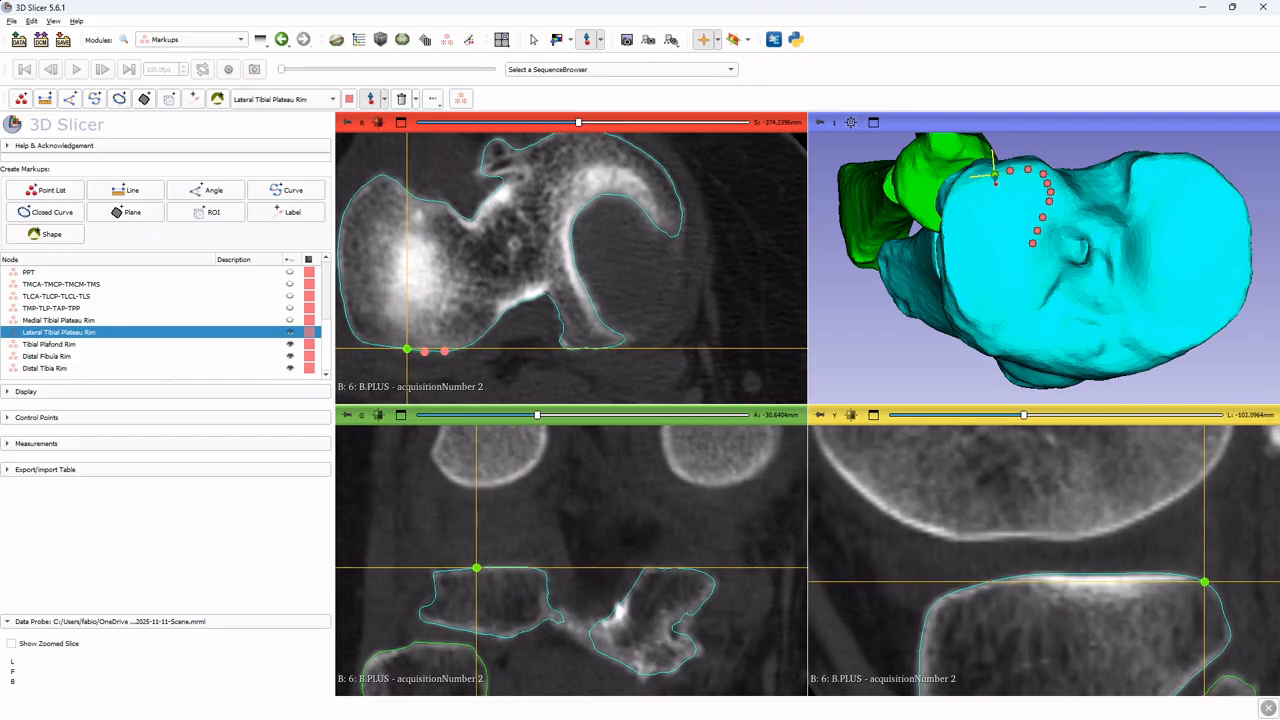
click(995, 177)
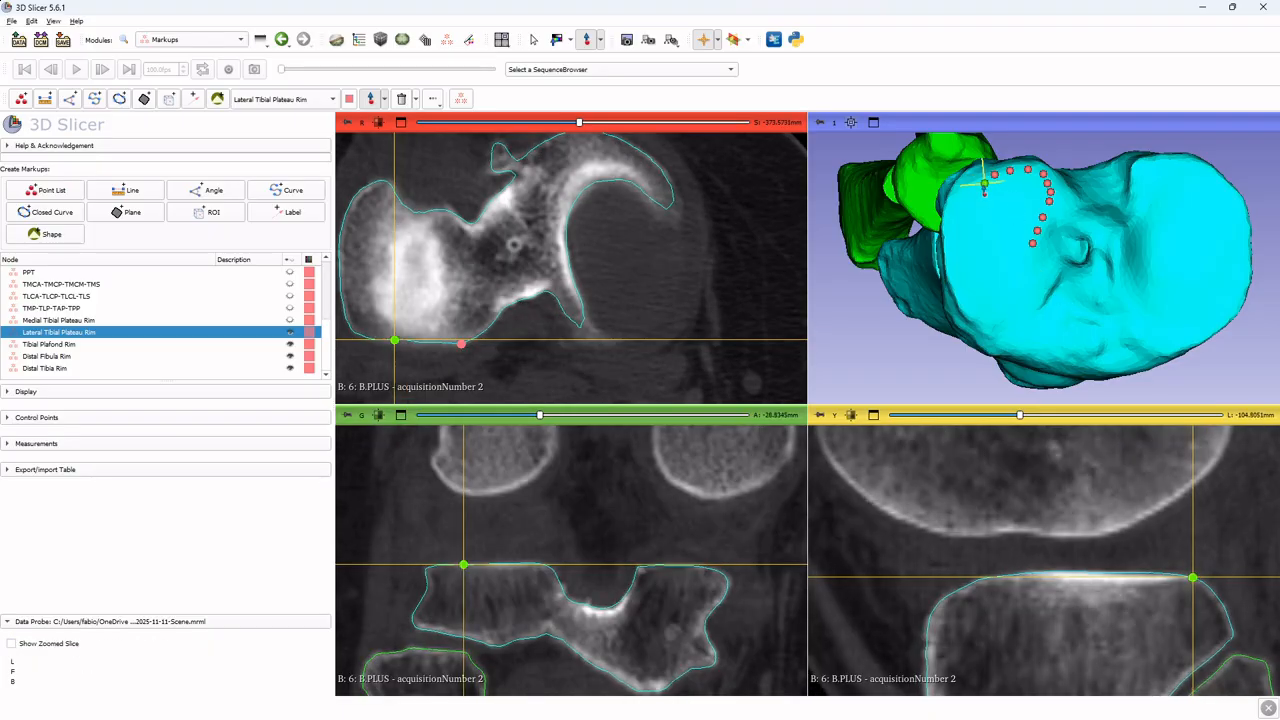
Continue placing Lateral Tibial Plateau Rim control points around the plateau's outer and posterior border until the rim loop closes
click(980, 187)
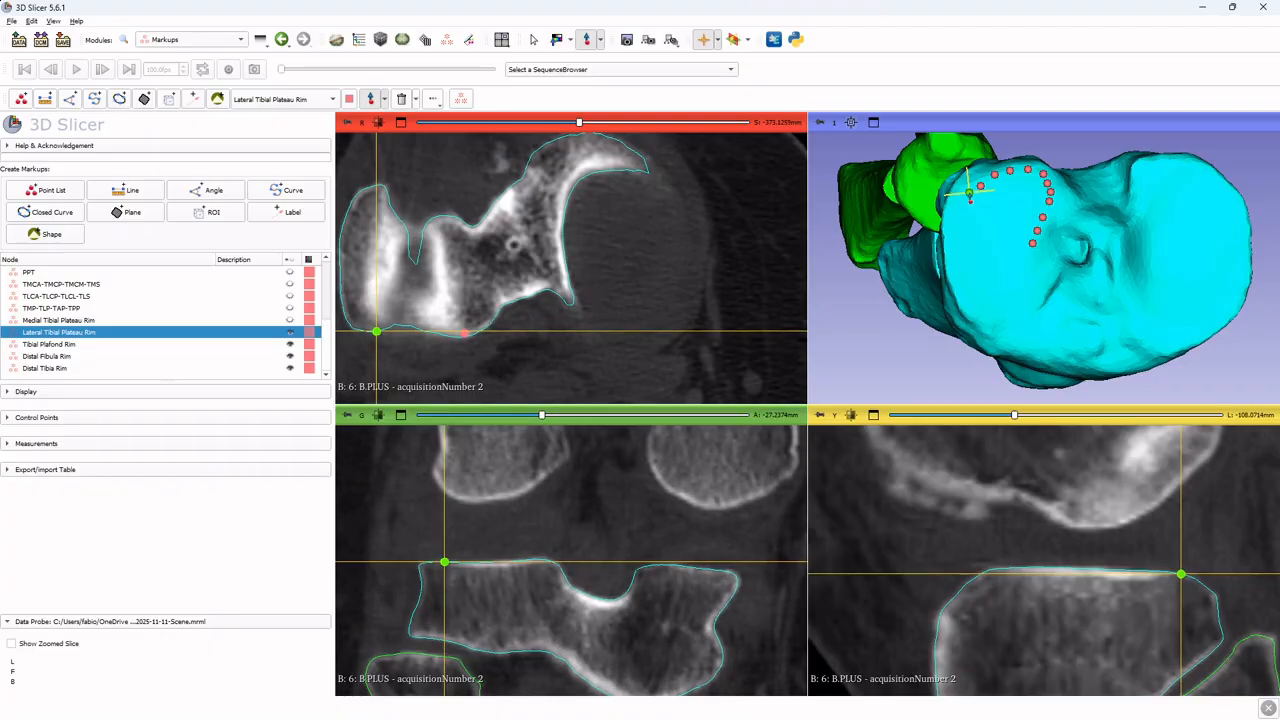
click(969, 193)
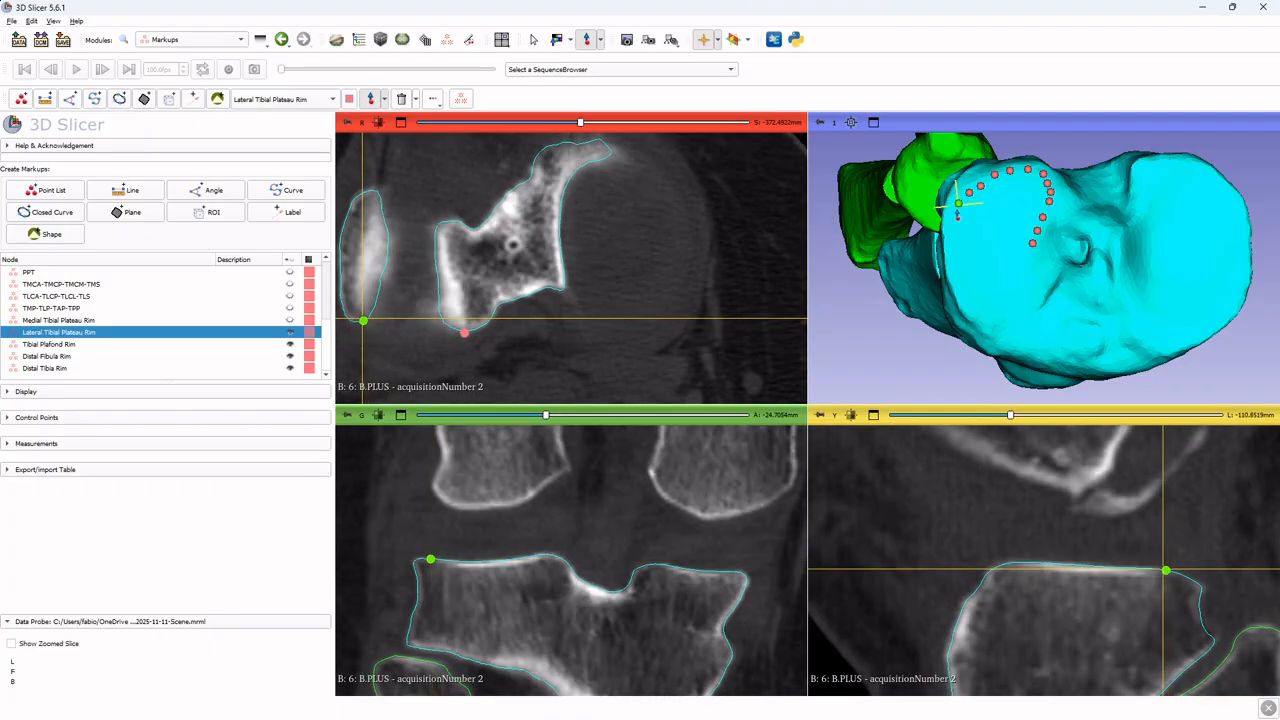
click(956, 210)
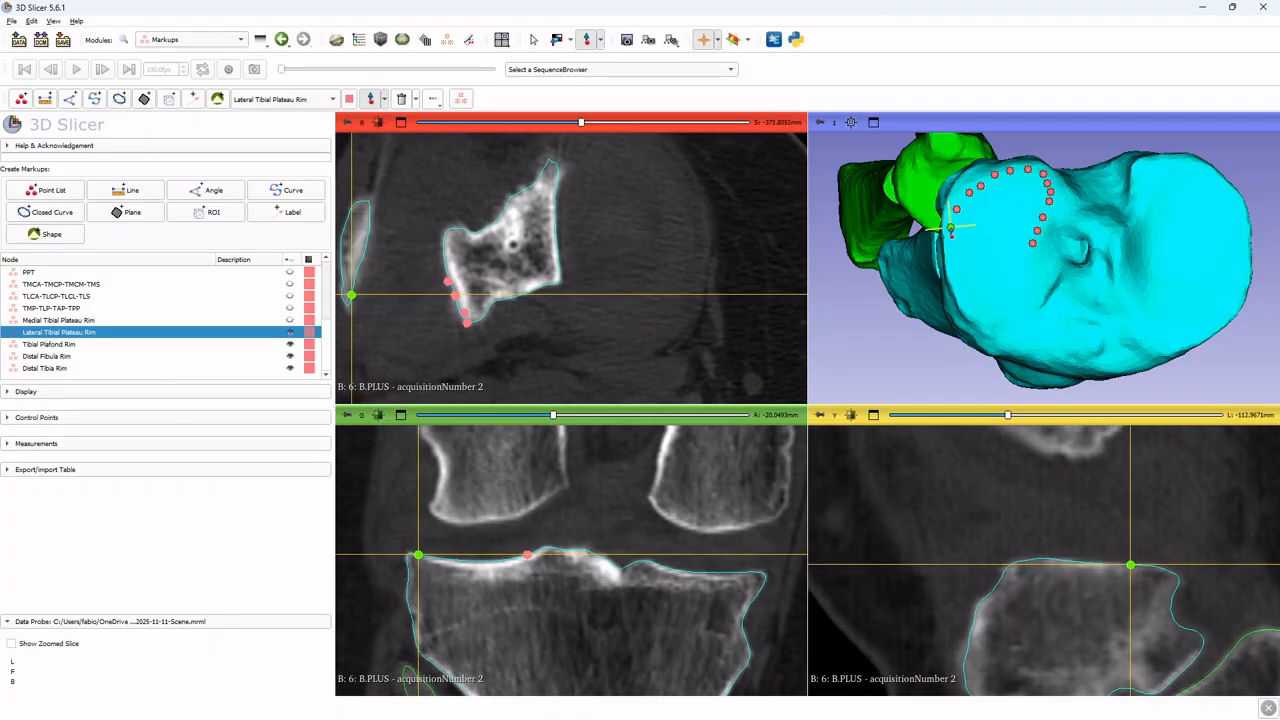
click(950, 227)
click(949, 245)
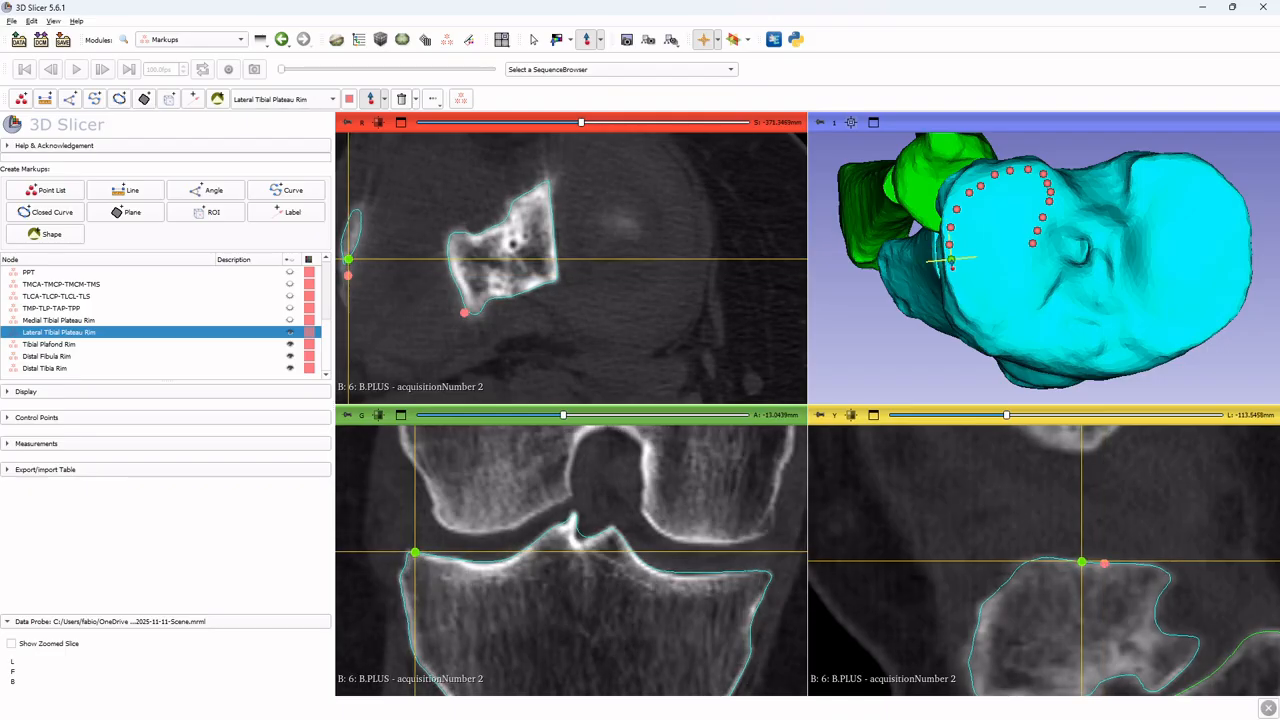
click(951, 260)
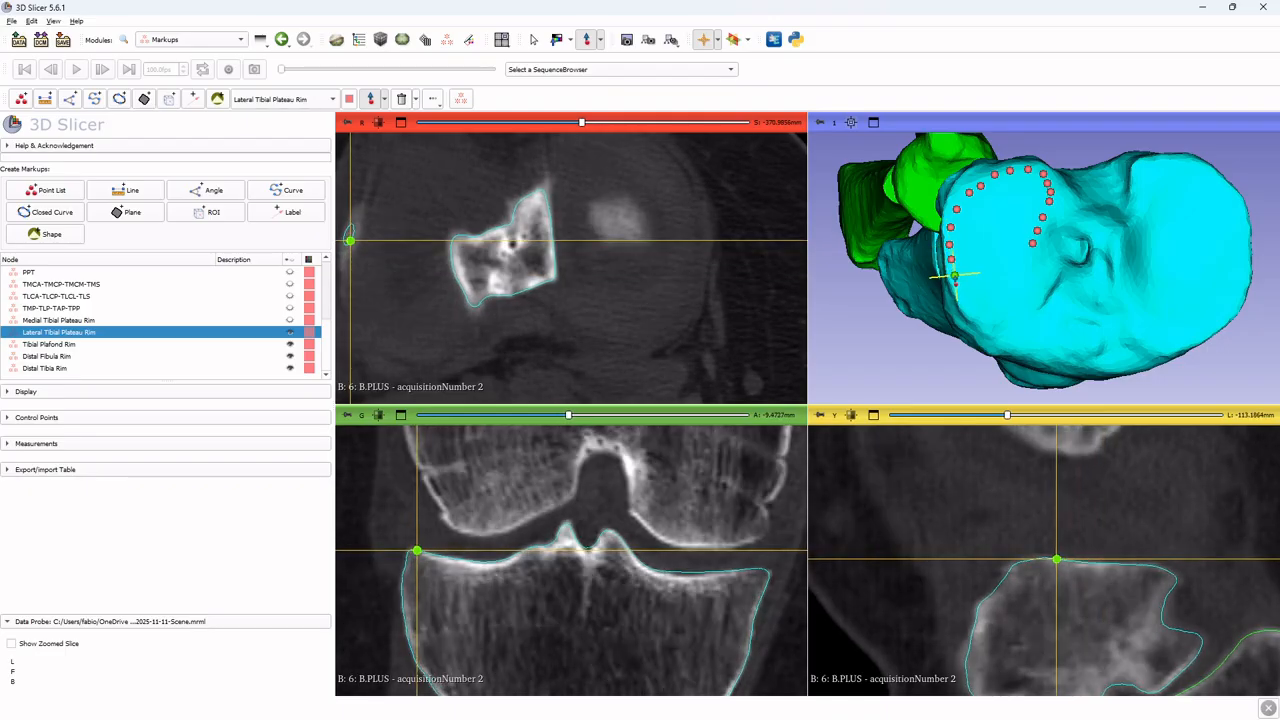
click(955, 276)
click(961, 289)
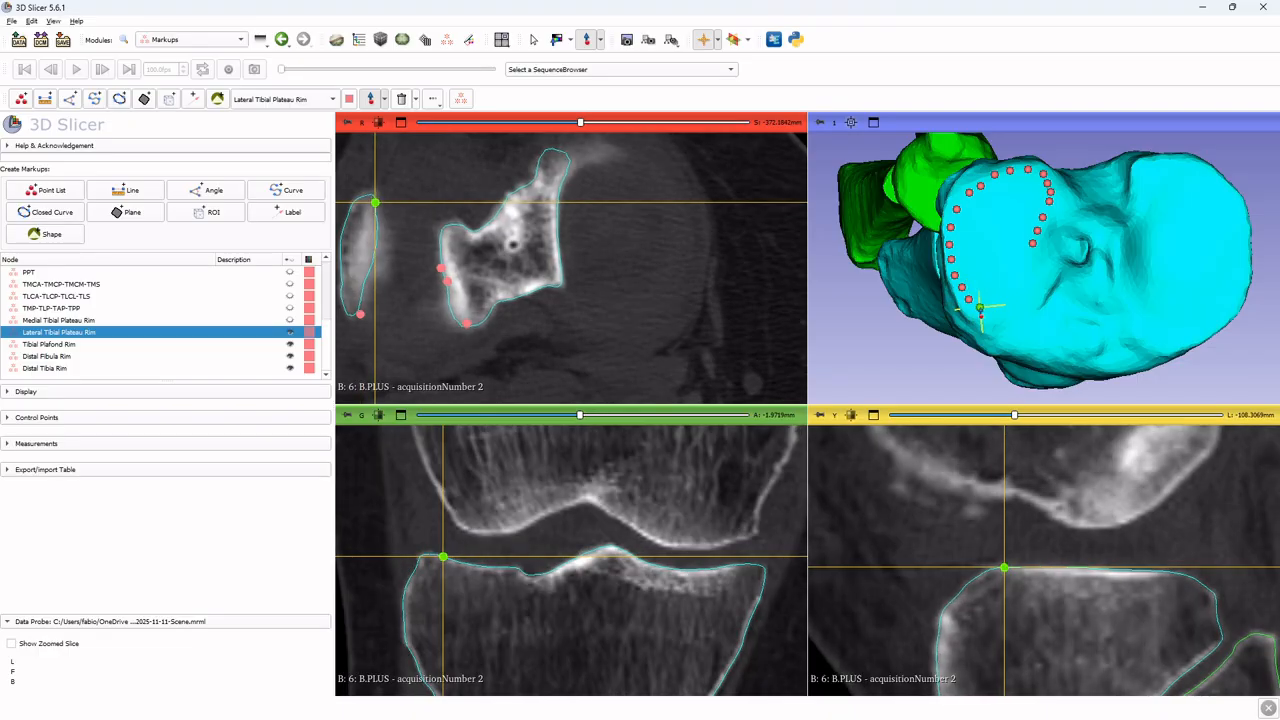
click(980, 308)
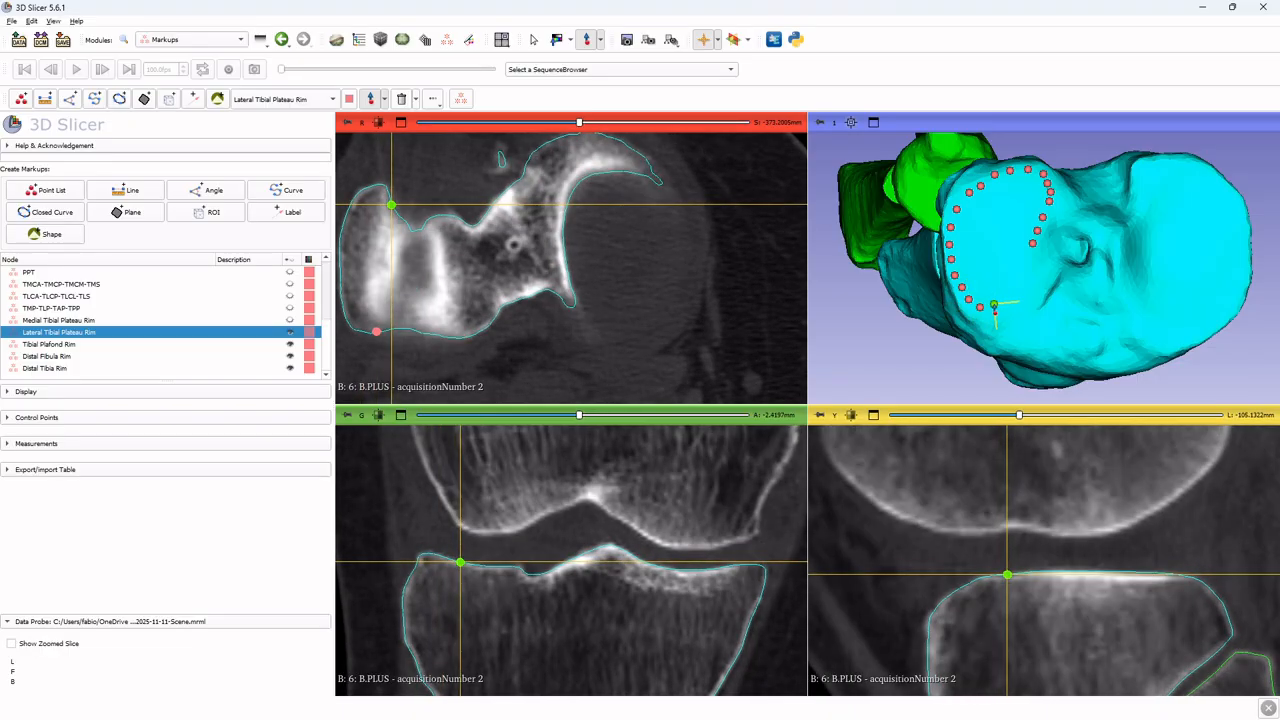
click(994, 304)
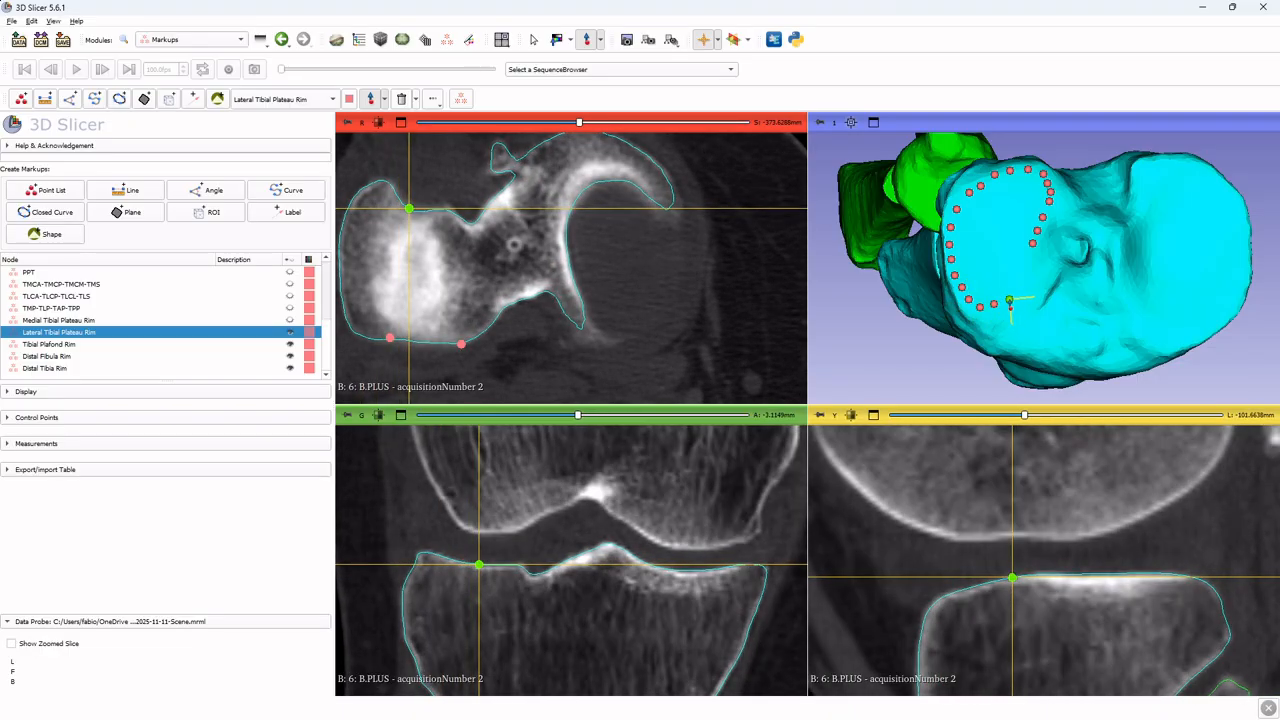
click(1016, 287)
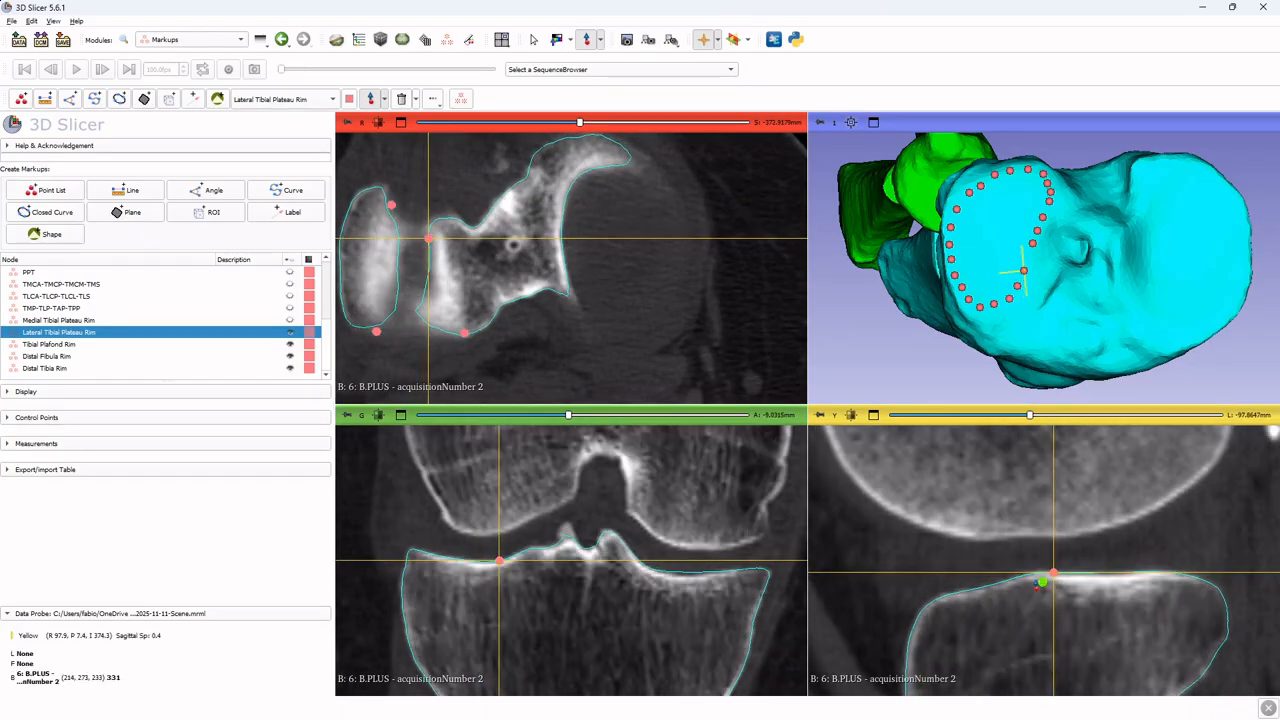
click(1022, 271)
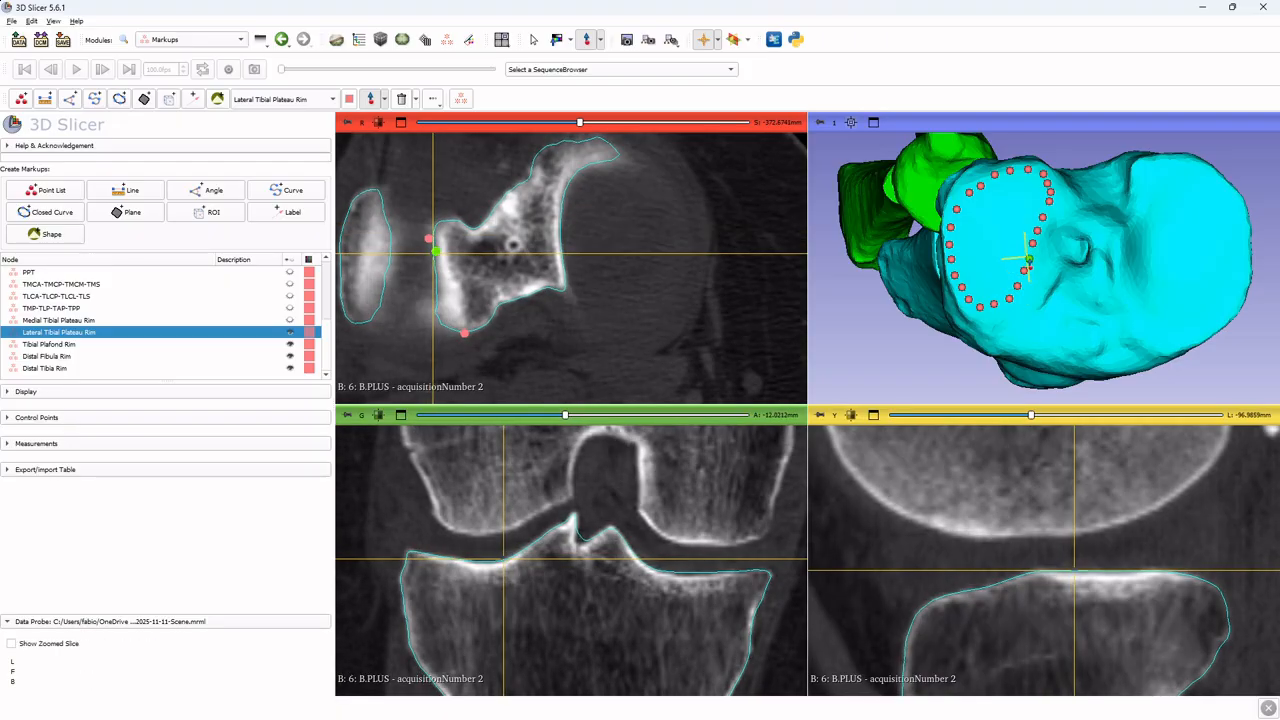
Review the placed lateral rim points by rotating the 3D view and moving the crosshair along them while checking the slice views
drag(1074, 317, 1007, 173)
drag(1041, 223, 1004, 188)
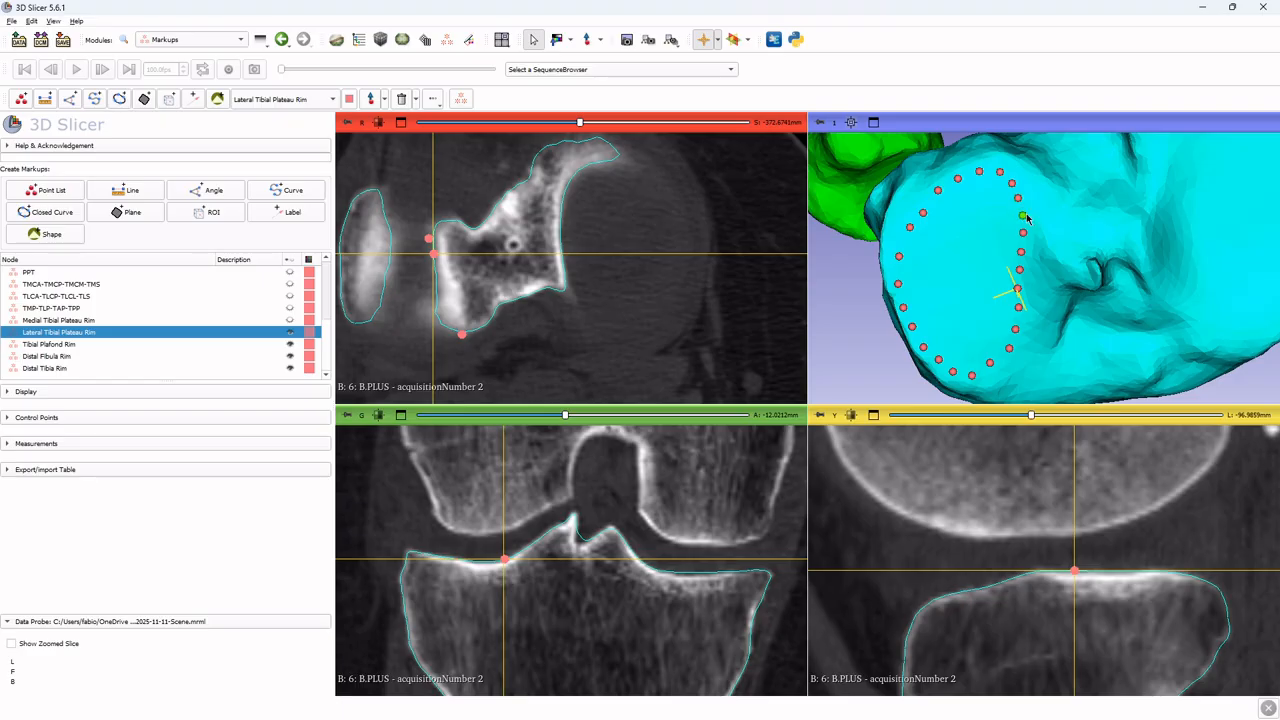
drag(1047, 314, 972, 298)
key(shift)
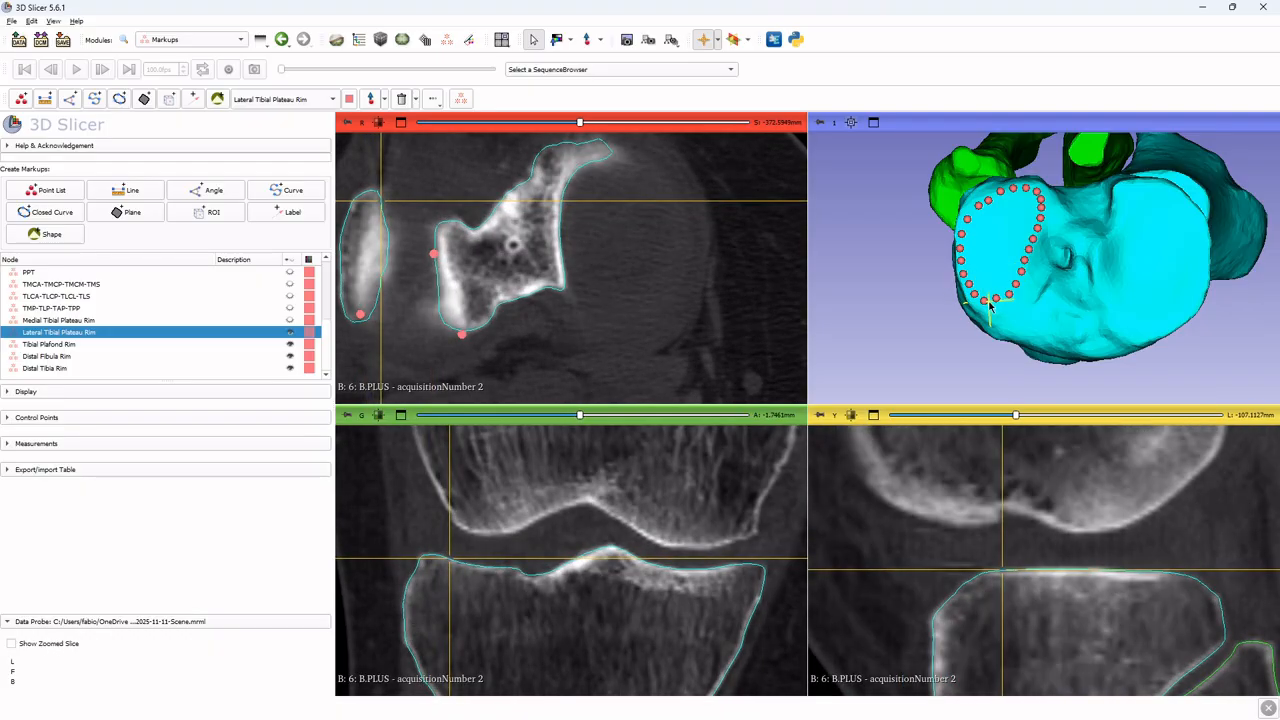
key(shift)
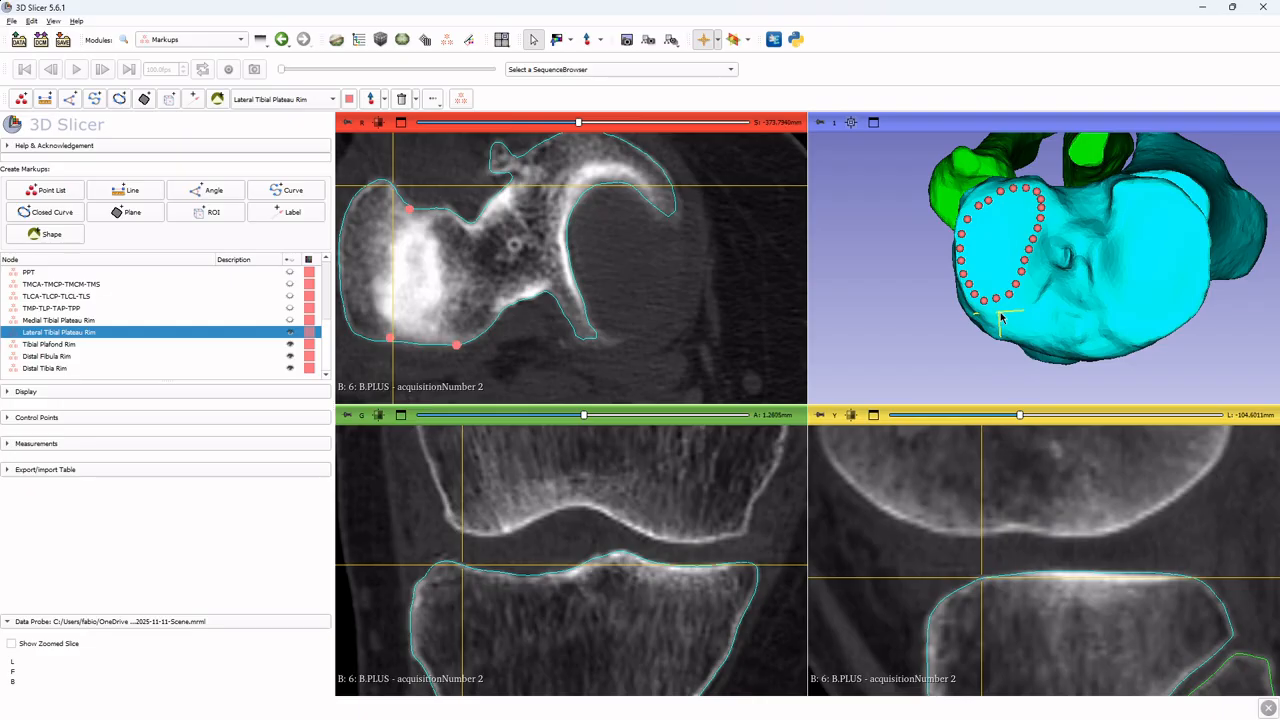
key(shift)
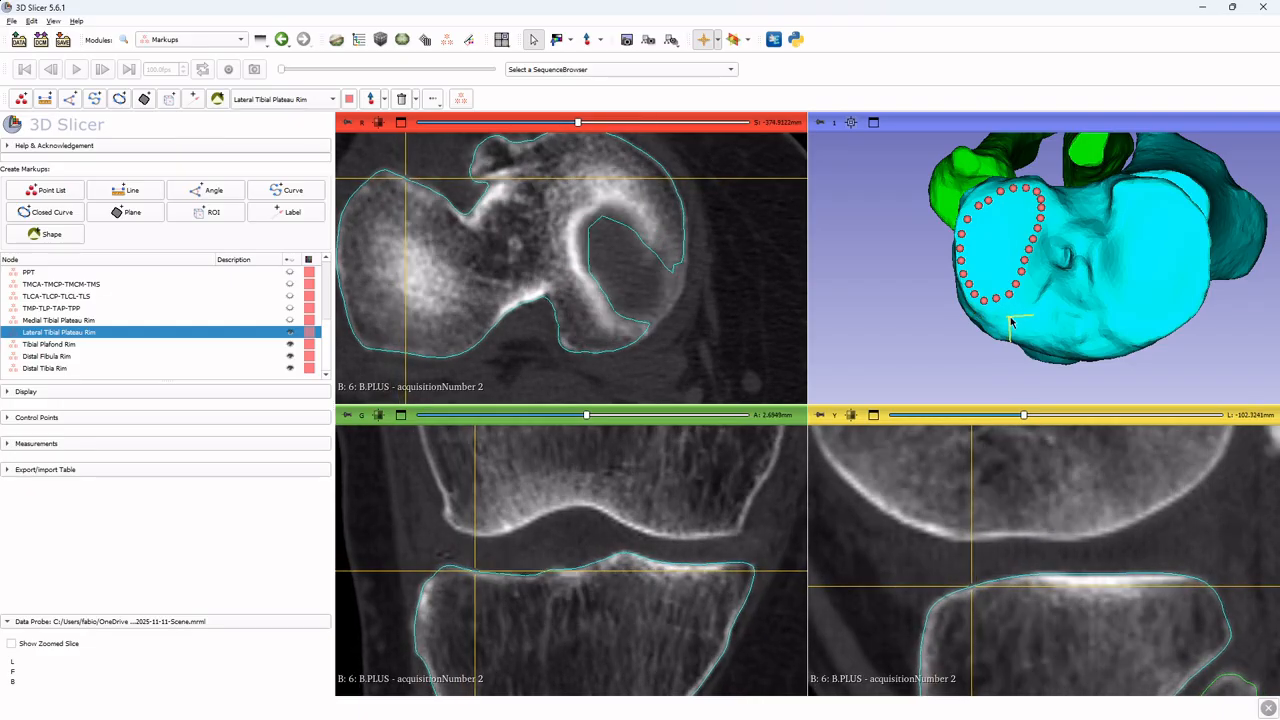
key(shift)
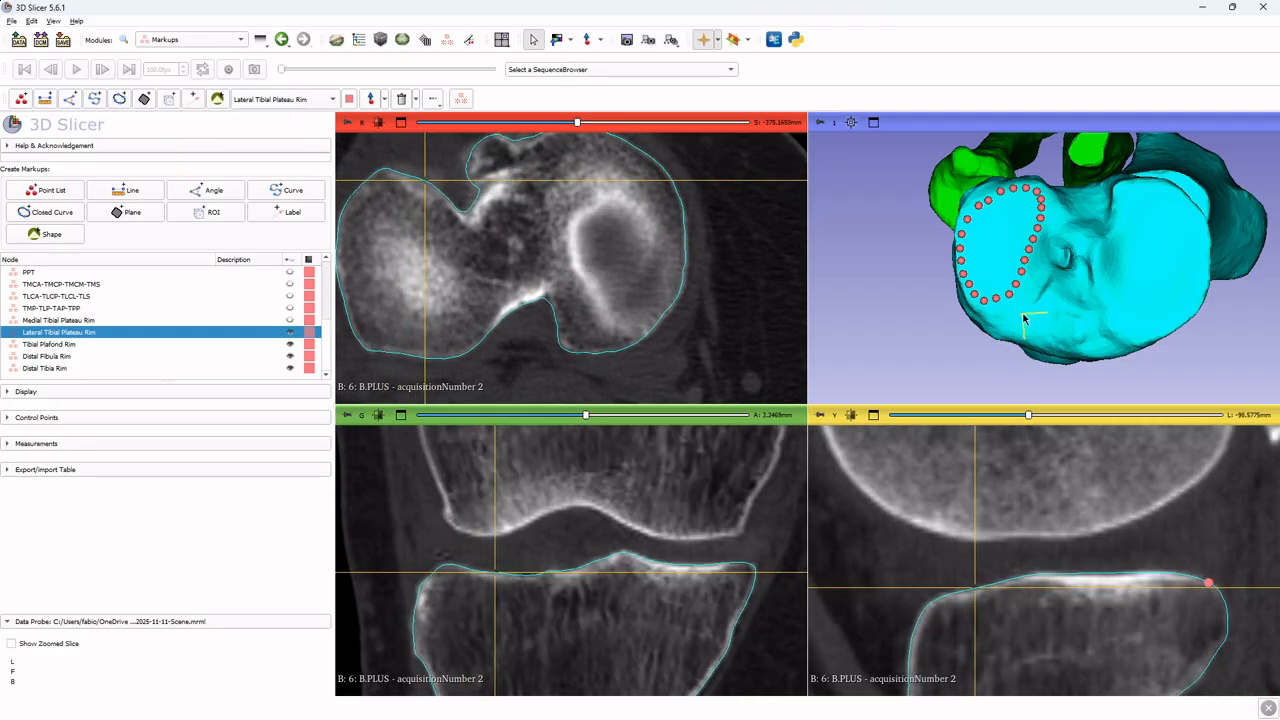
key(shift)
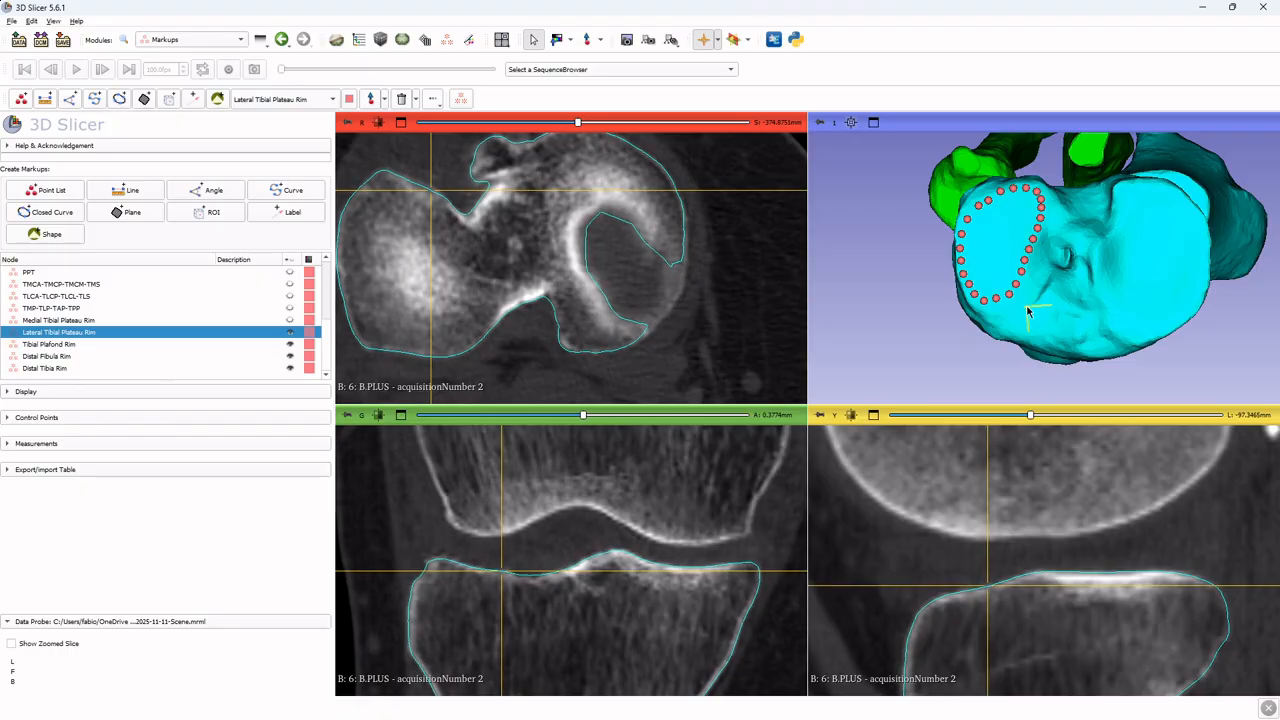
key(shift)
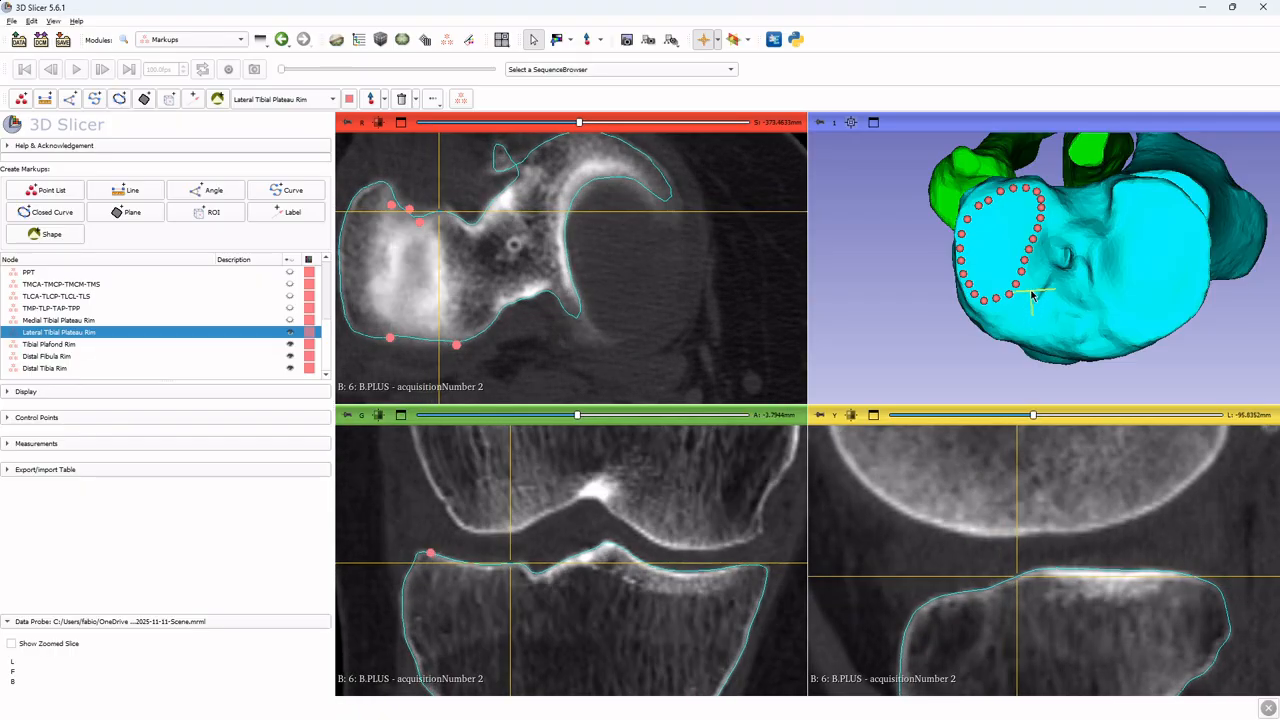
key(shift)
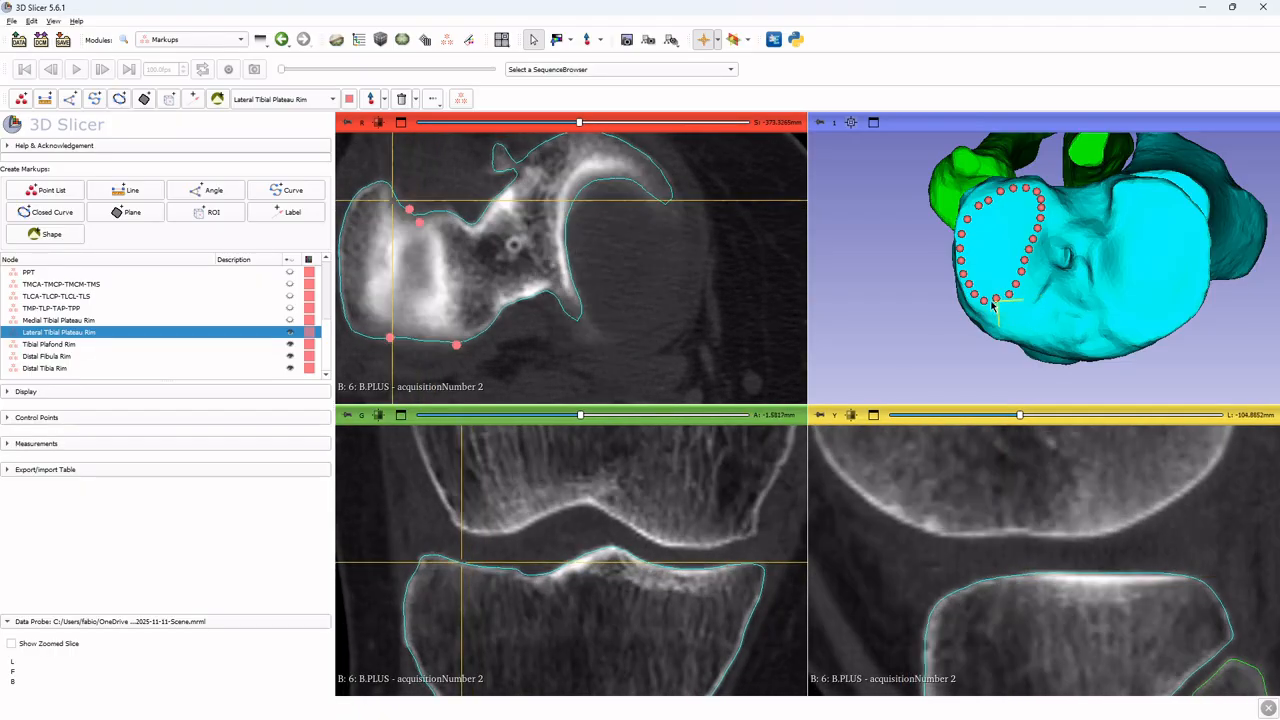
key(shift)
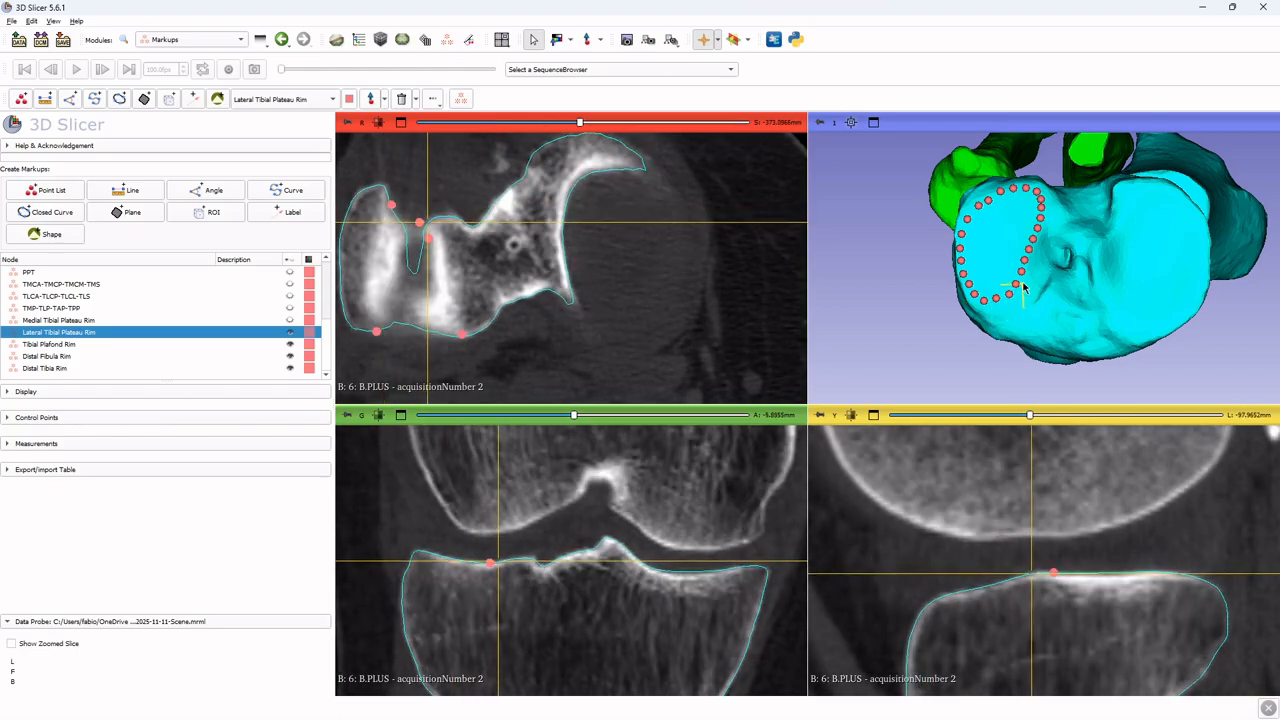
key(shift)
key(shift)
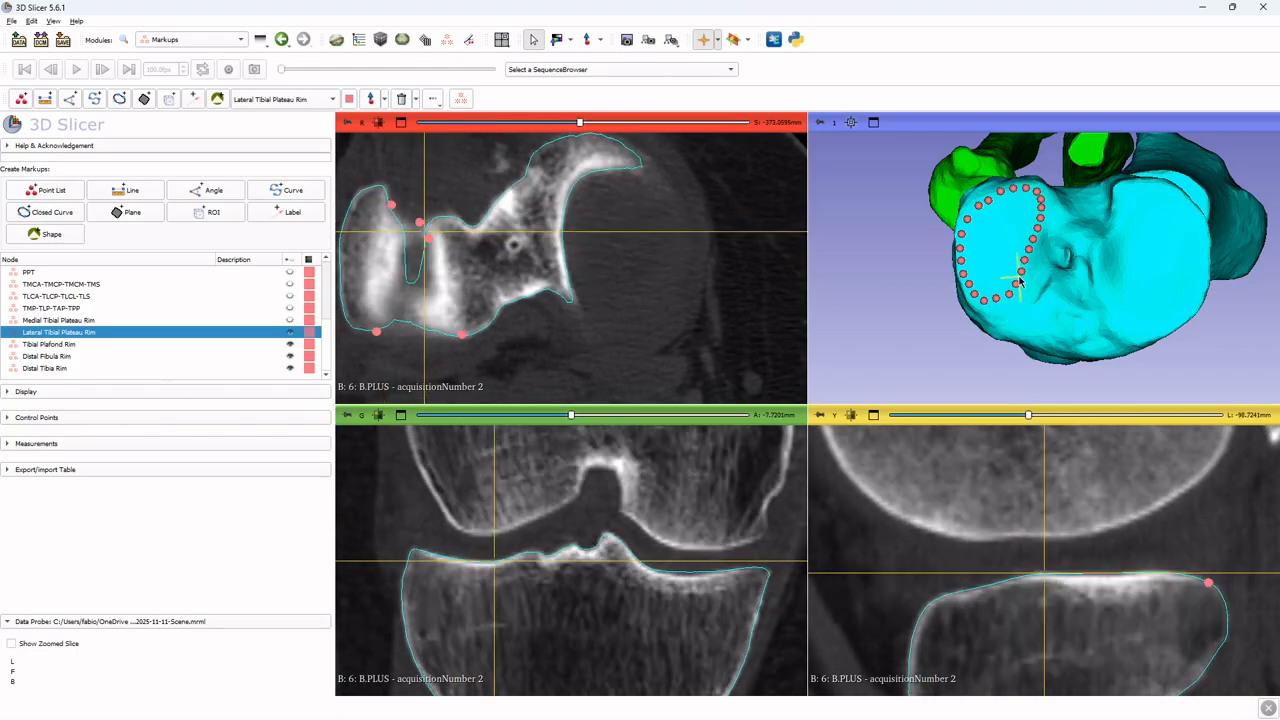
key(shift)
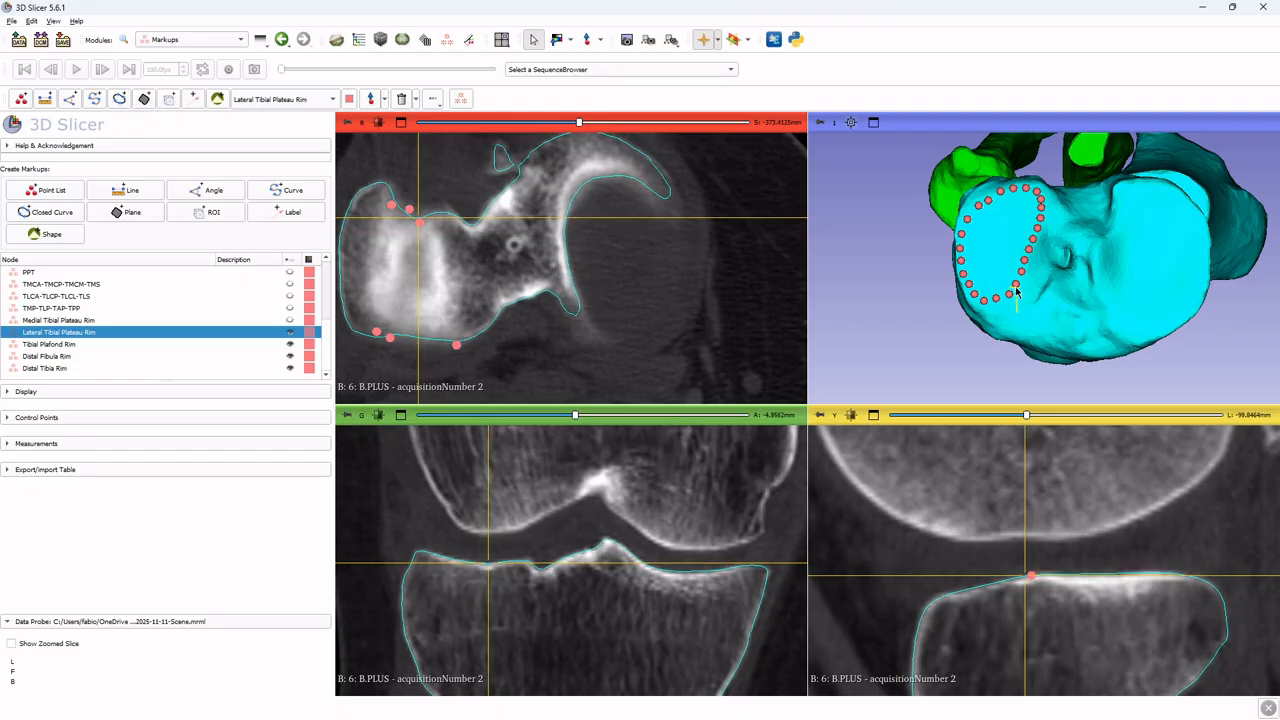
key(shift)
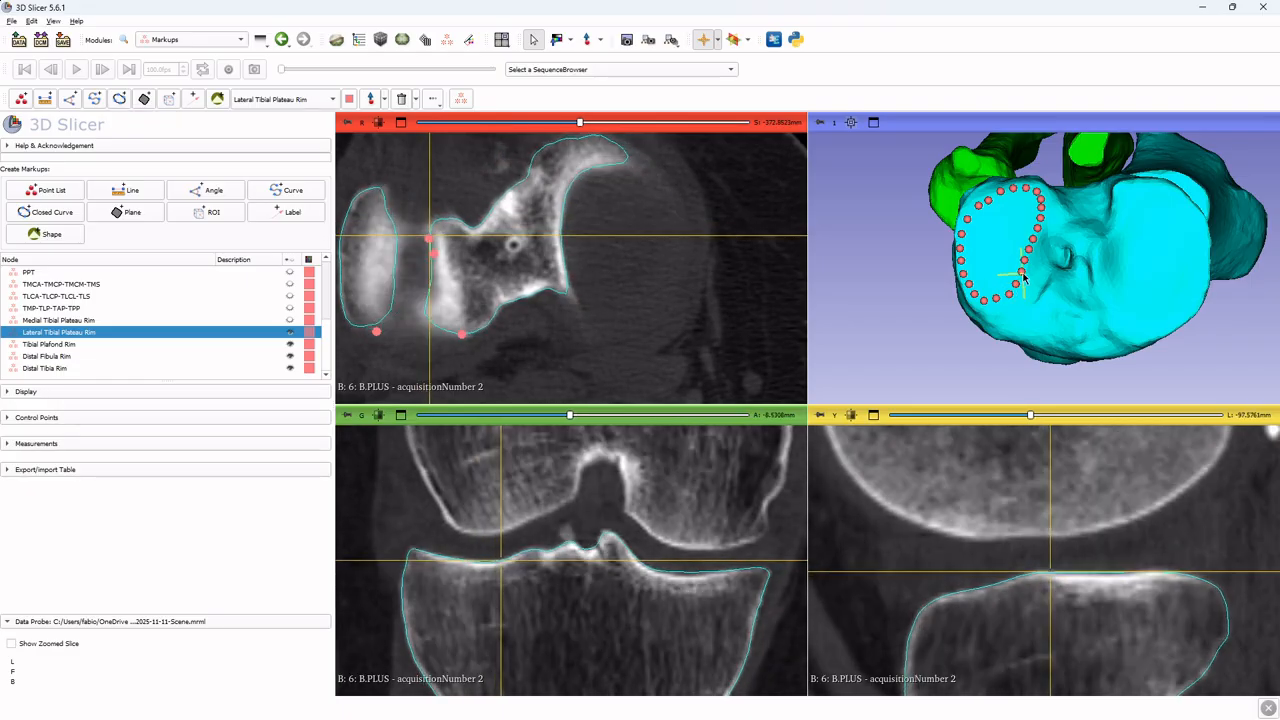
key(shift)
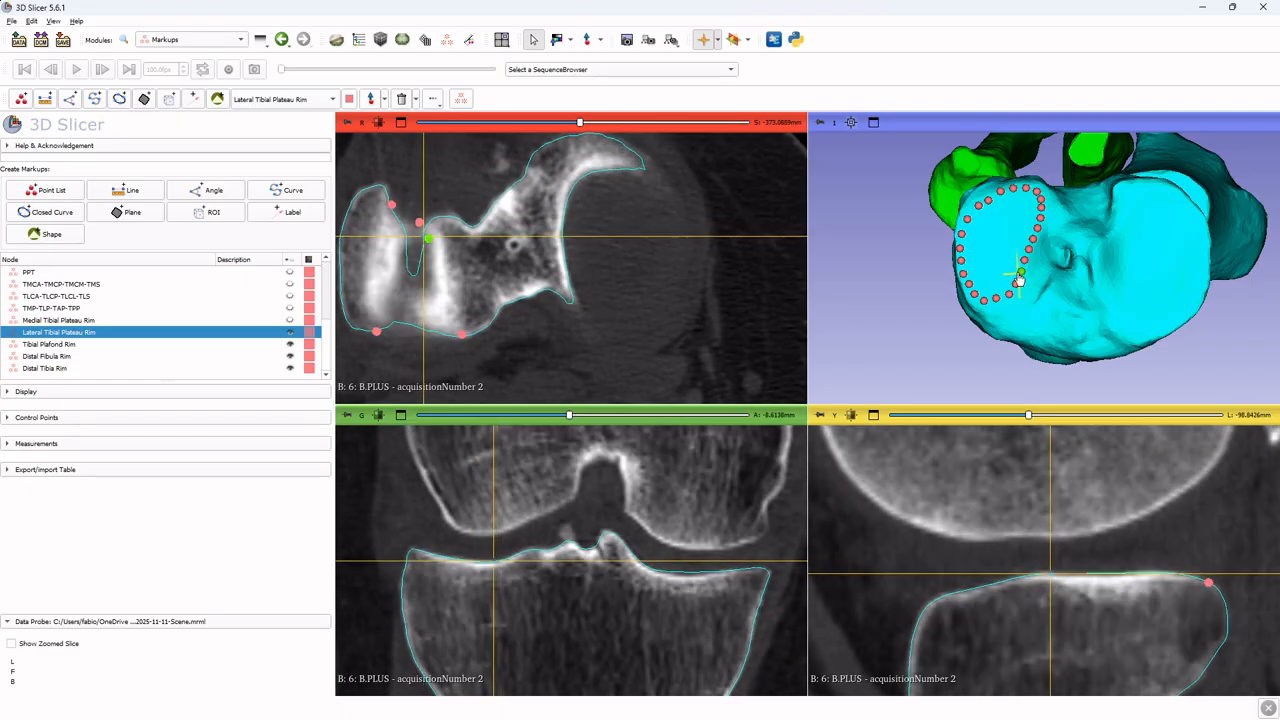
scroll(1085, 285, down, 4)
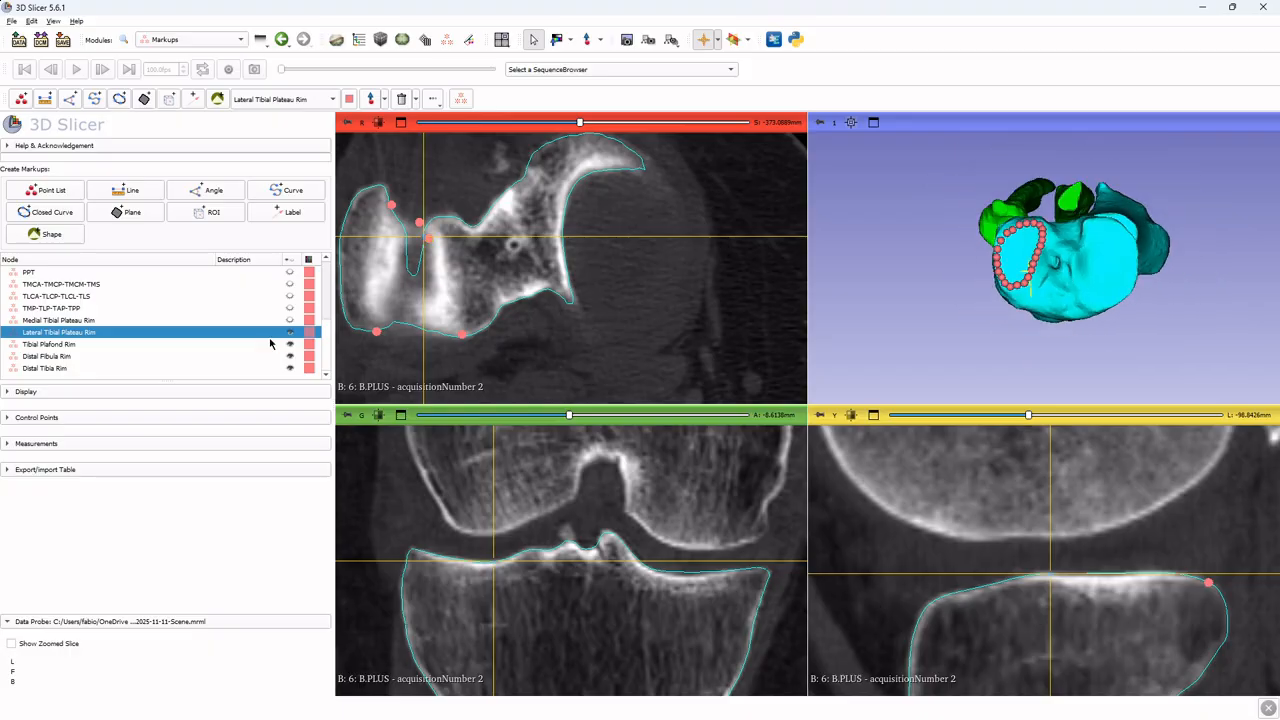
Show both the medial and lateral plateau rims together in 3D to compare them, then hide them again
click(289, 320)
mouse_move(1125, 323)
mouse_down()
mouse_move(1120, 237)
mouse_move(1120, 316)
mouse_up()
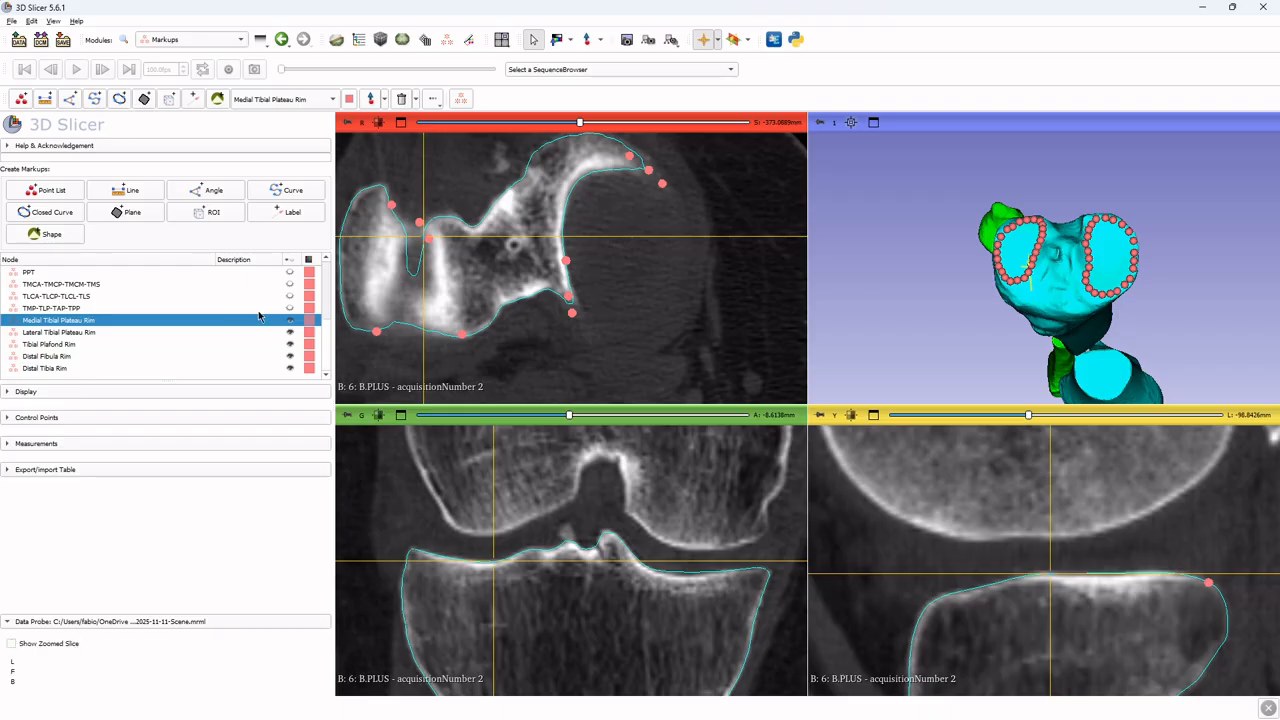
click(291, 332)
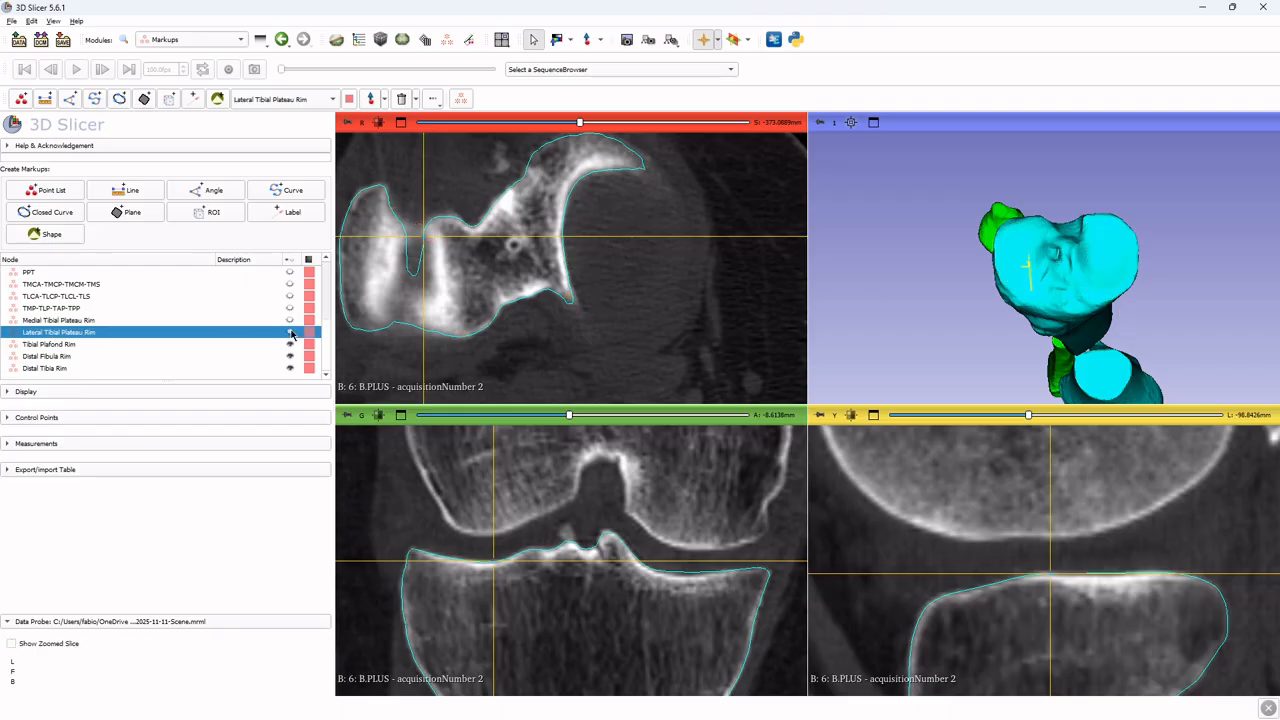
drag(1107, 276, 1108, 182)
drag(1113, 326, 1080, 140)
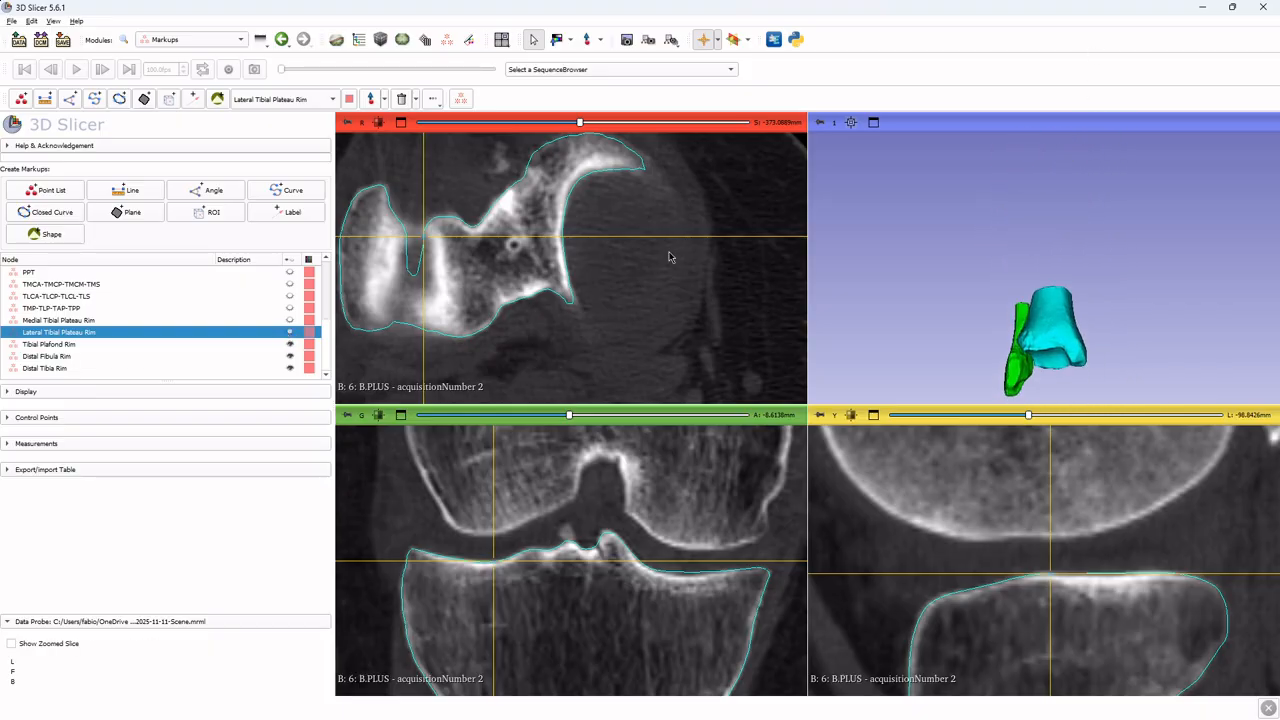
Display the acquisitionNumber 3 volume in the slice views and make Tibial Plafond Rim the active markup
click(359, 40)
click(268, 239)
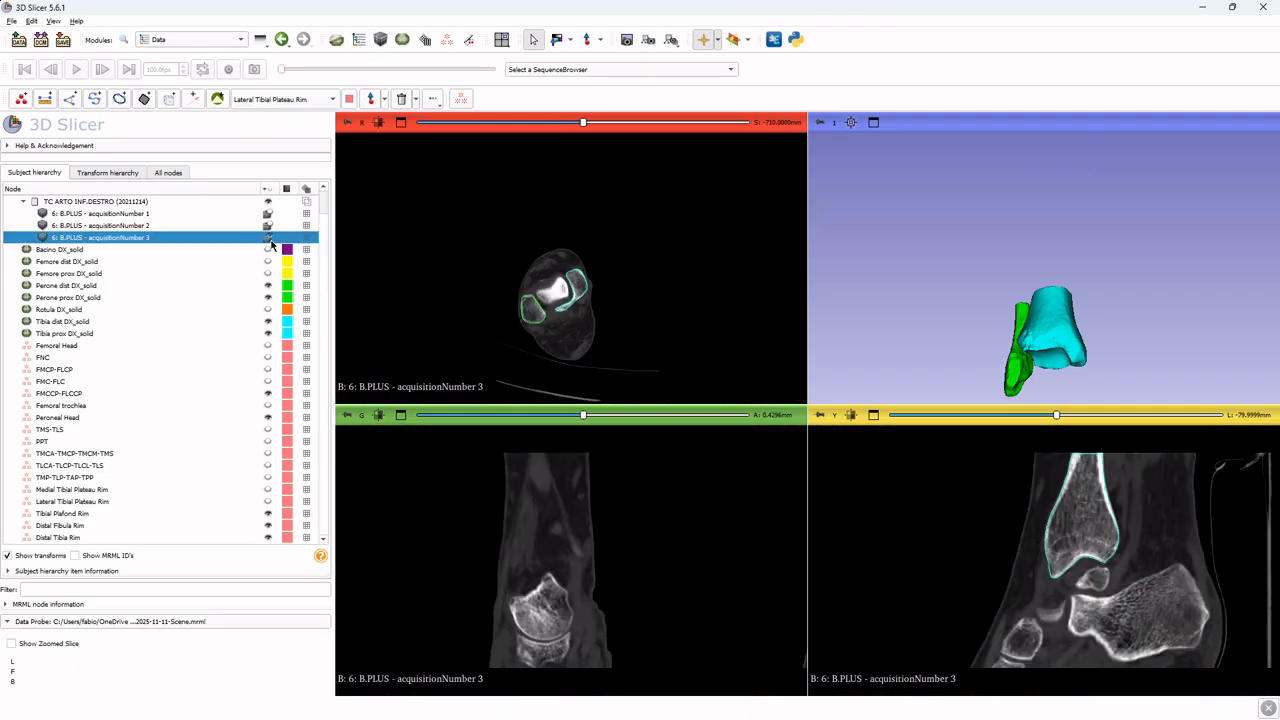
click(448, 42)
click(60, 344)
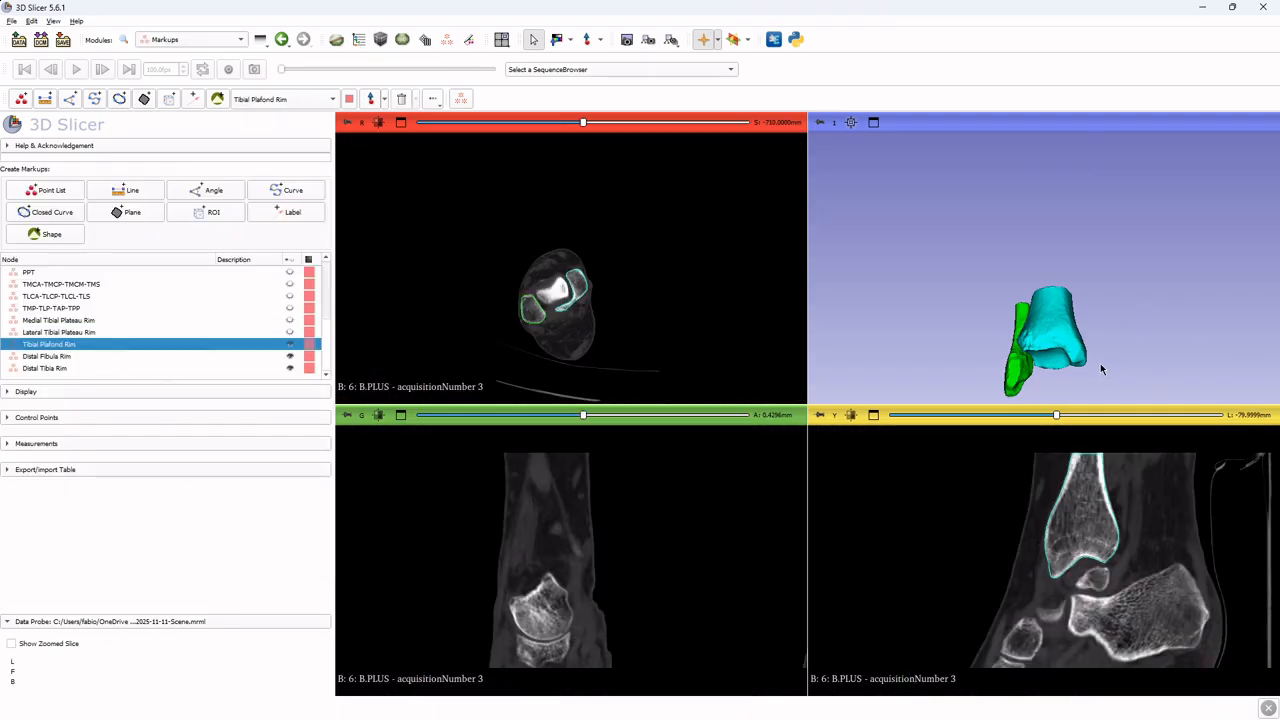
Hide the Tibia prox DX_solid and Perone prox DX_solid models to expose the distal tibia and fibula in 3D
drag(1100, 364, 1082, 332)
scroll(1005, 183, up, 5)
middle_drag(1082, 332, 1105, 409)
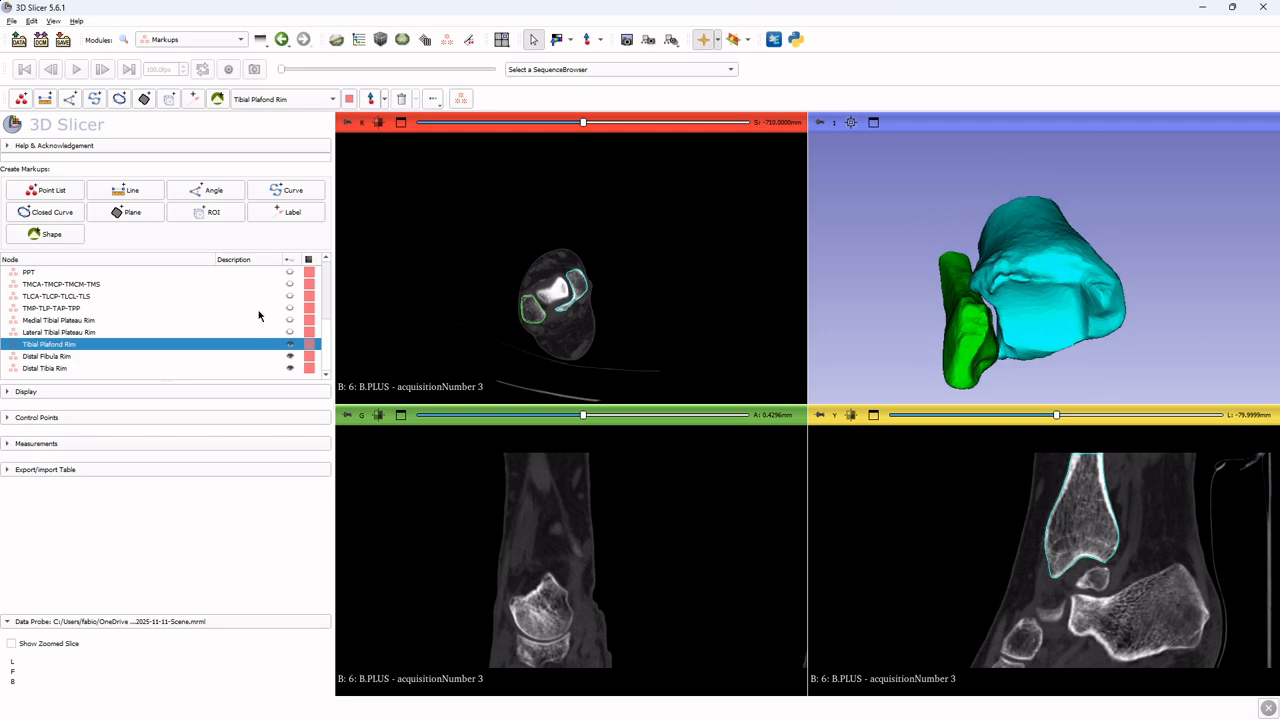
scroll(299, 333, up, 5)
click(356, 38)
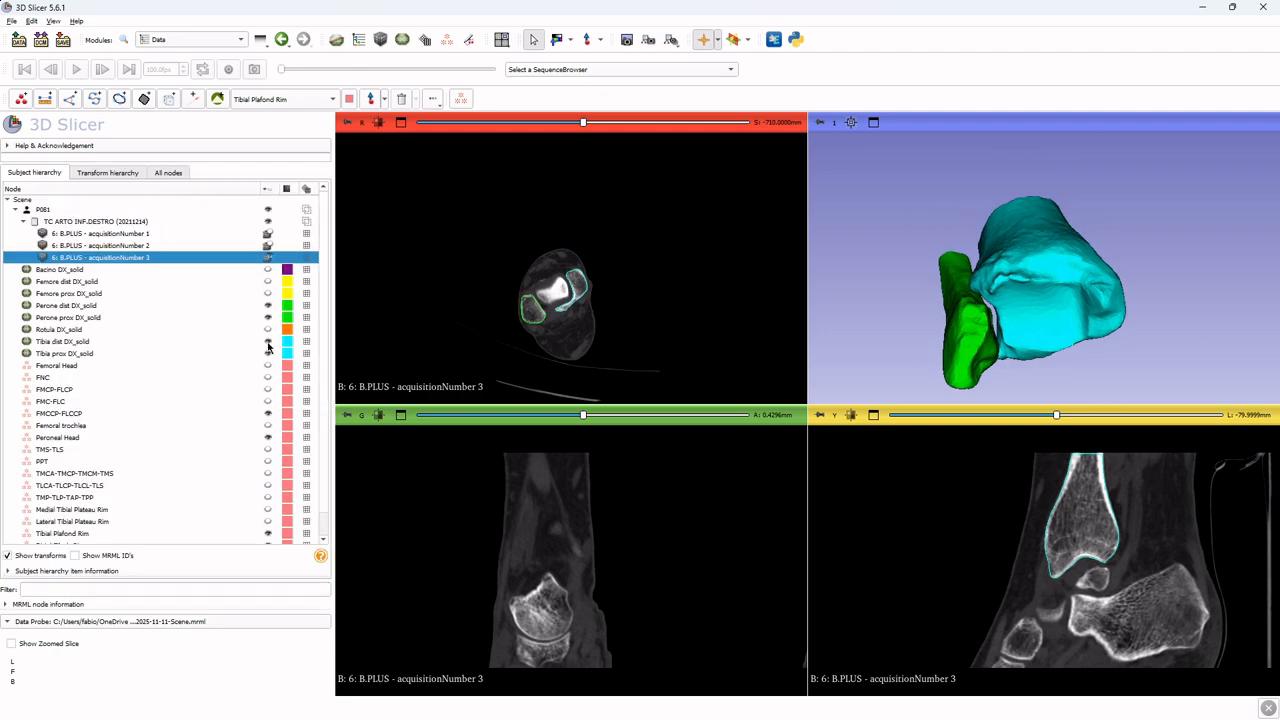
click(266, 355)
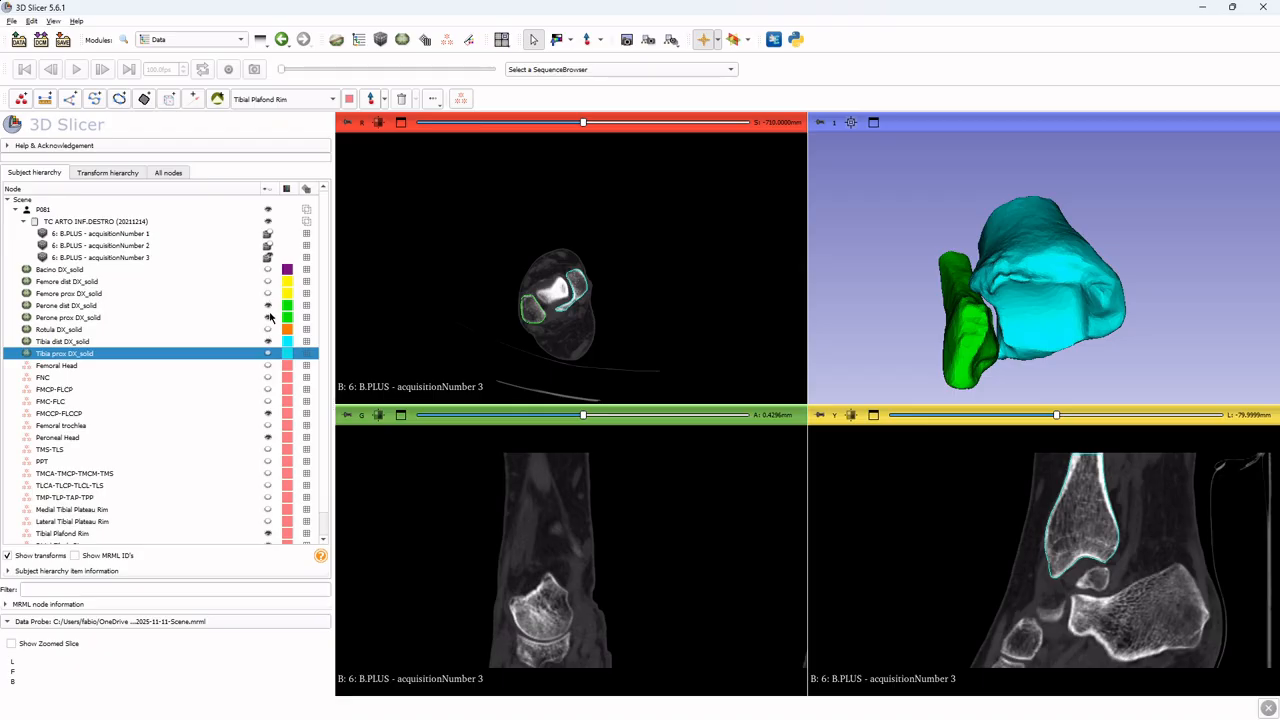
click(268, 317)
Orient the 3D view onto the distal tibia's articular surface and move the crosshair there to check the slice views
click(468, 39)
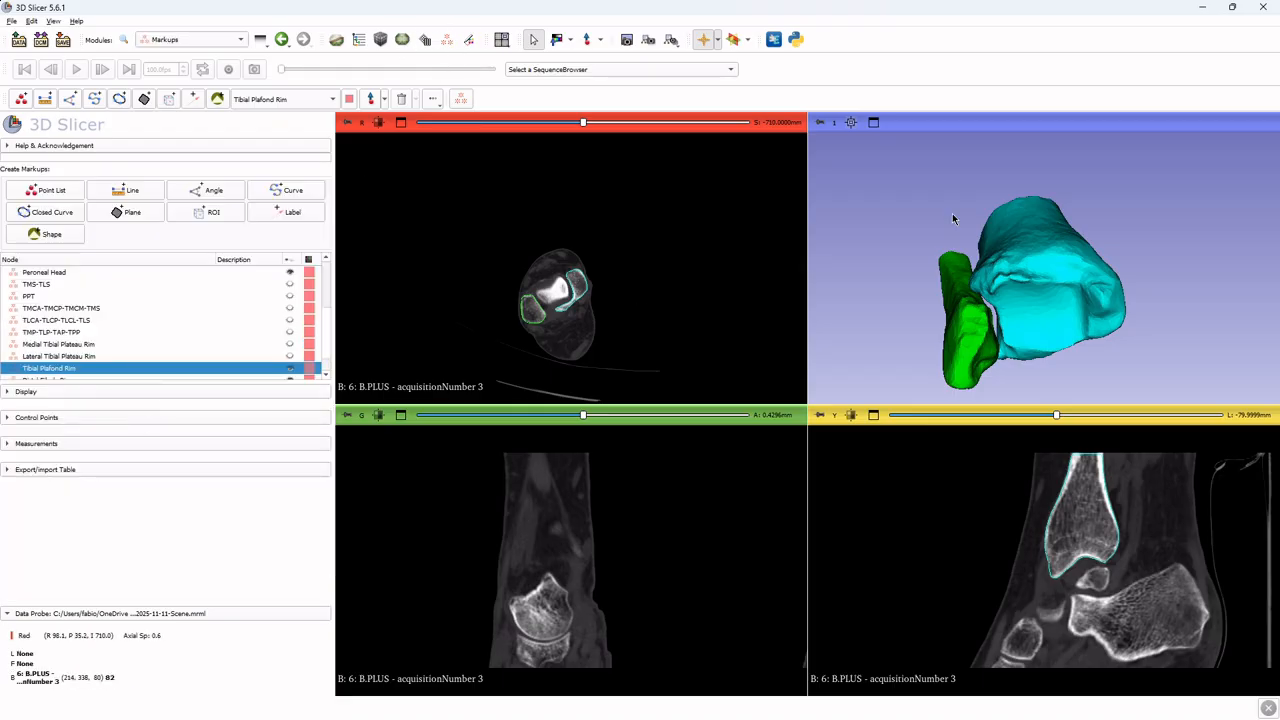
drag(1060, 312, 982, 314)
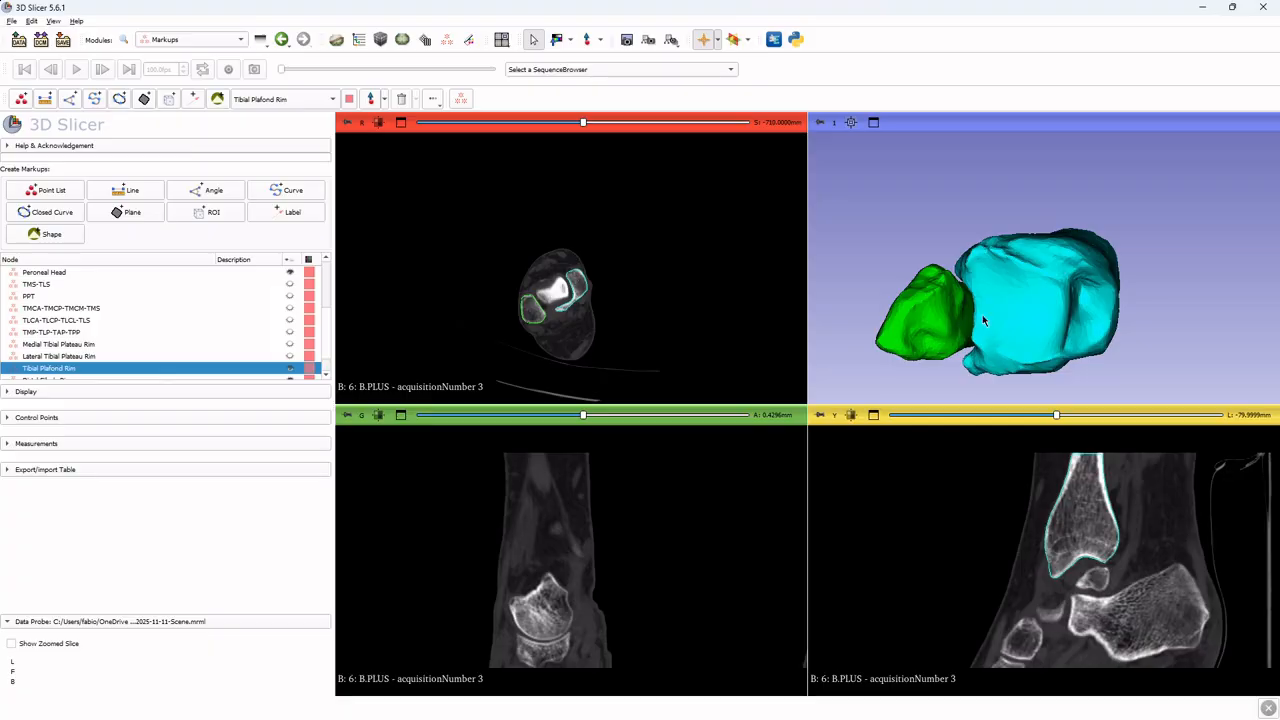
key(shift)
ctrl+scroll(540, 278, up, 4)
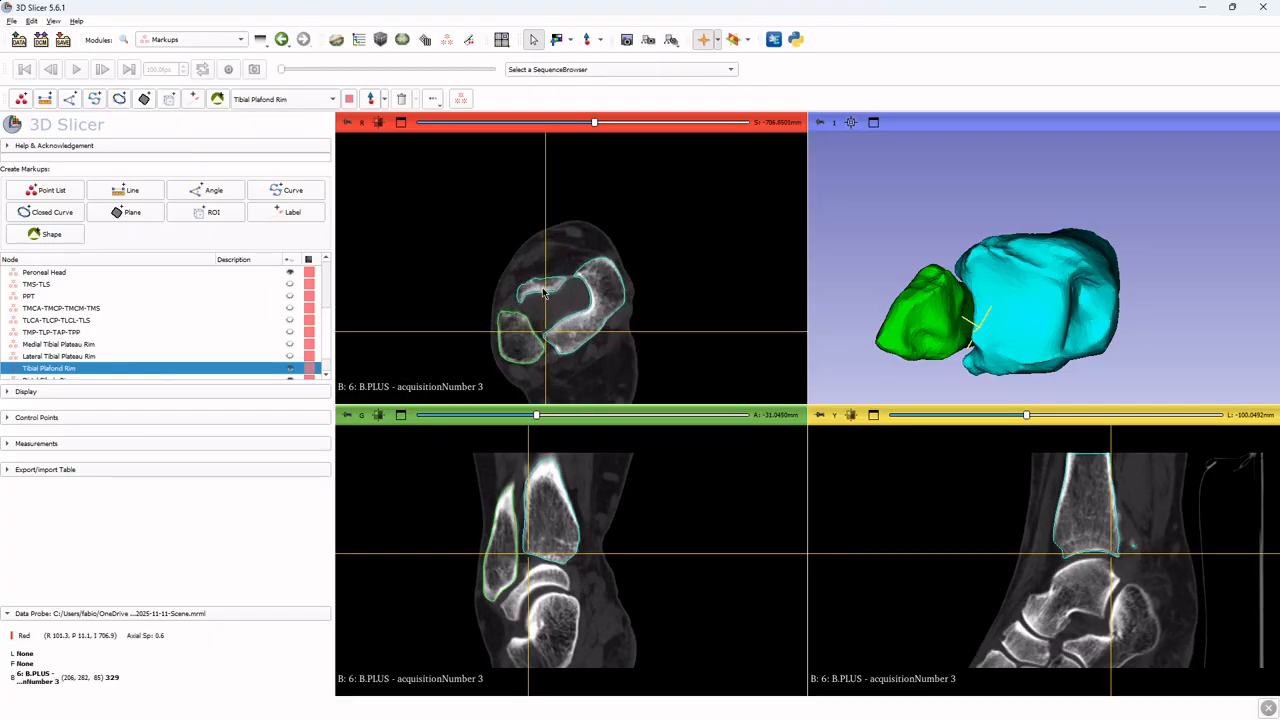
Zoom the slice views and step the crosshair along the distal tibia's articular edge to examine the plafond rim
ctrl+scroll(551, 580, up, 4)
ctrl+scroll(1075, 601, up, 5)
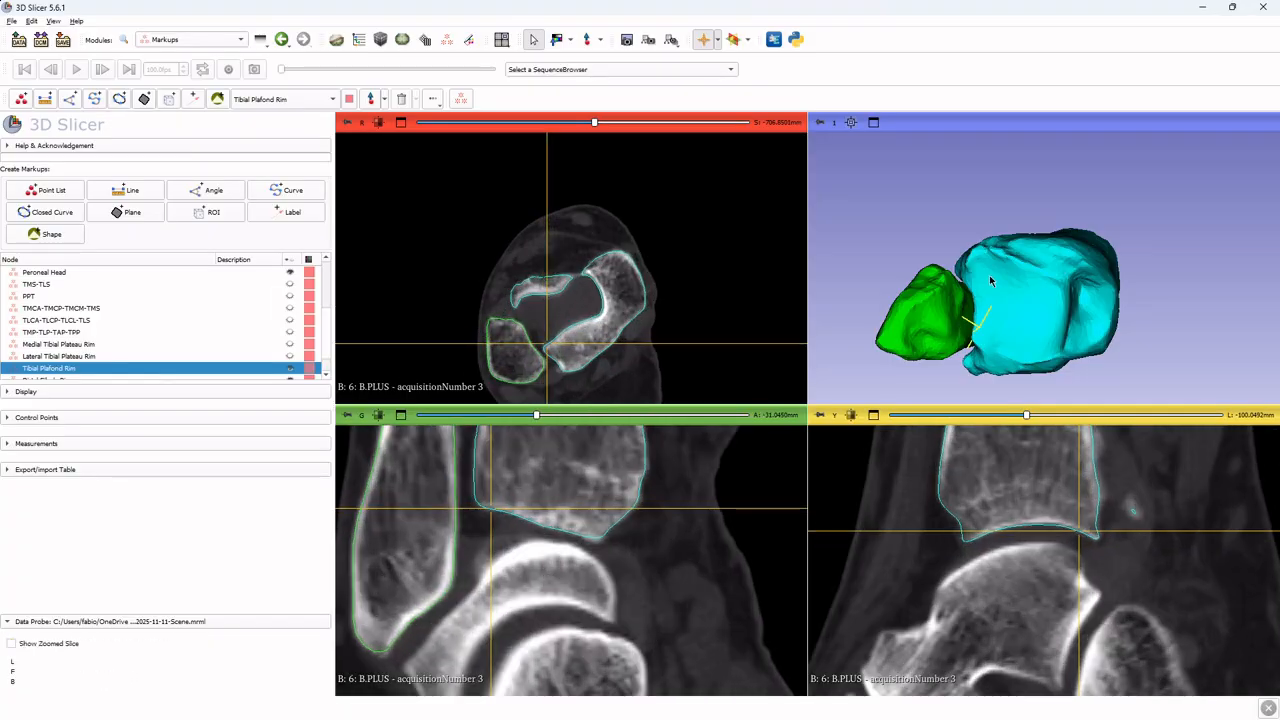
key(shift)
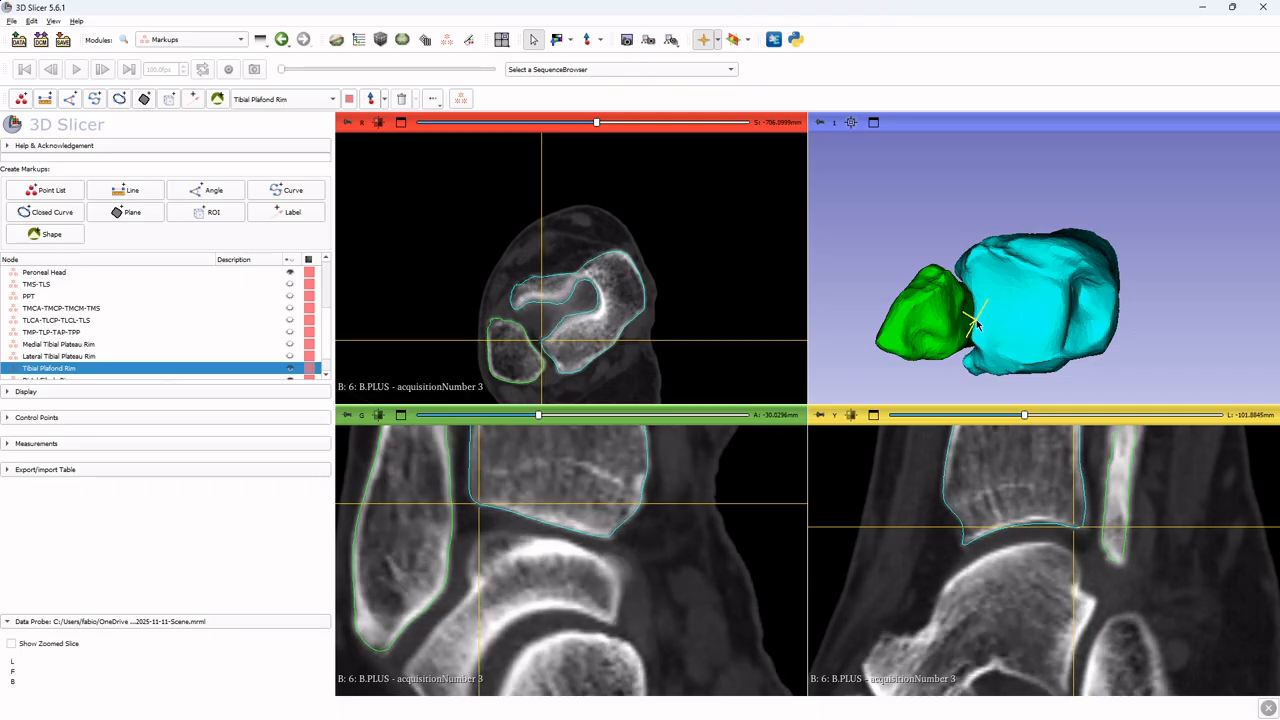
key(shift)
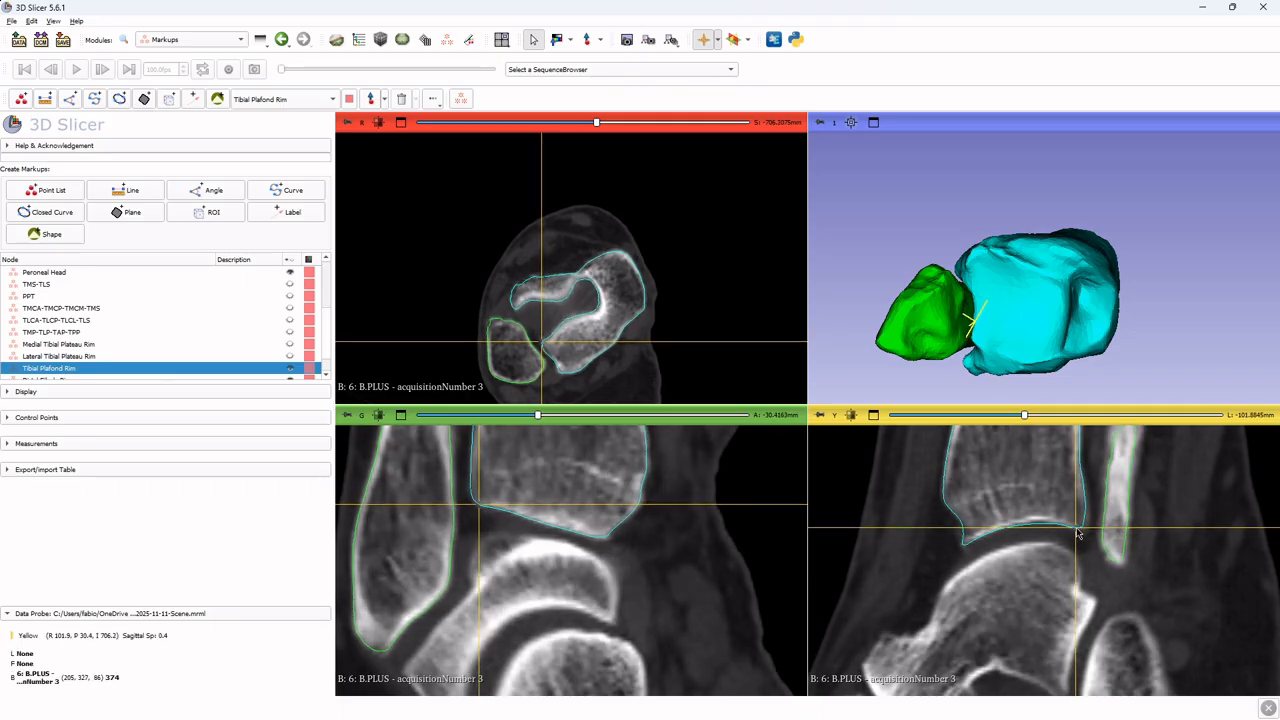
key(shift)
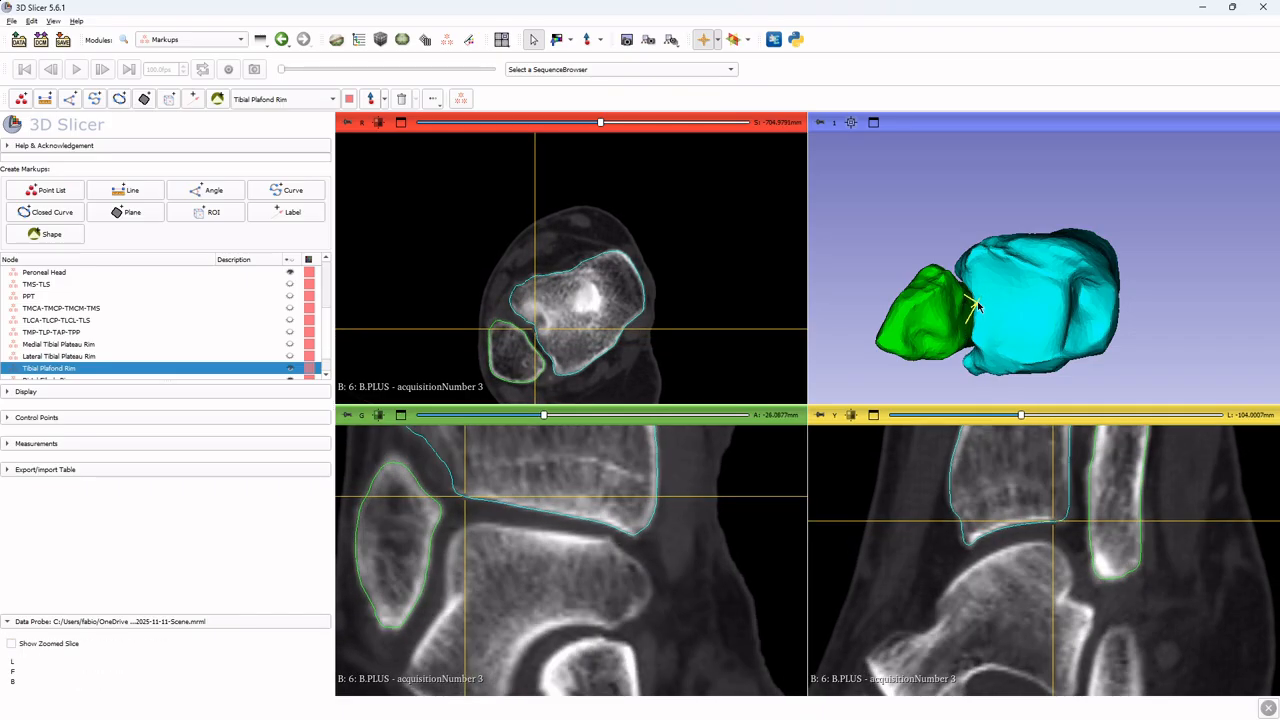
key(shift)
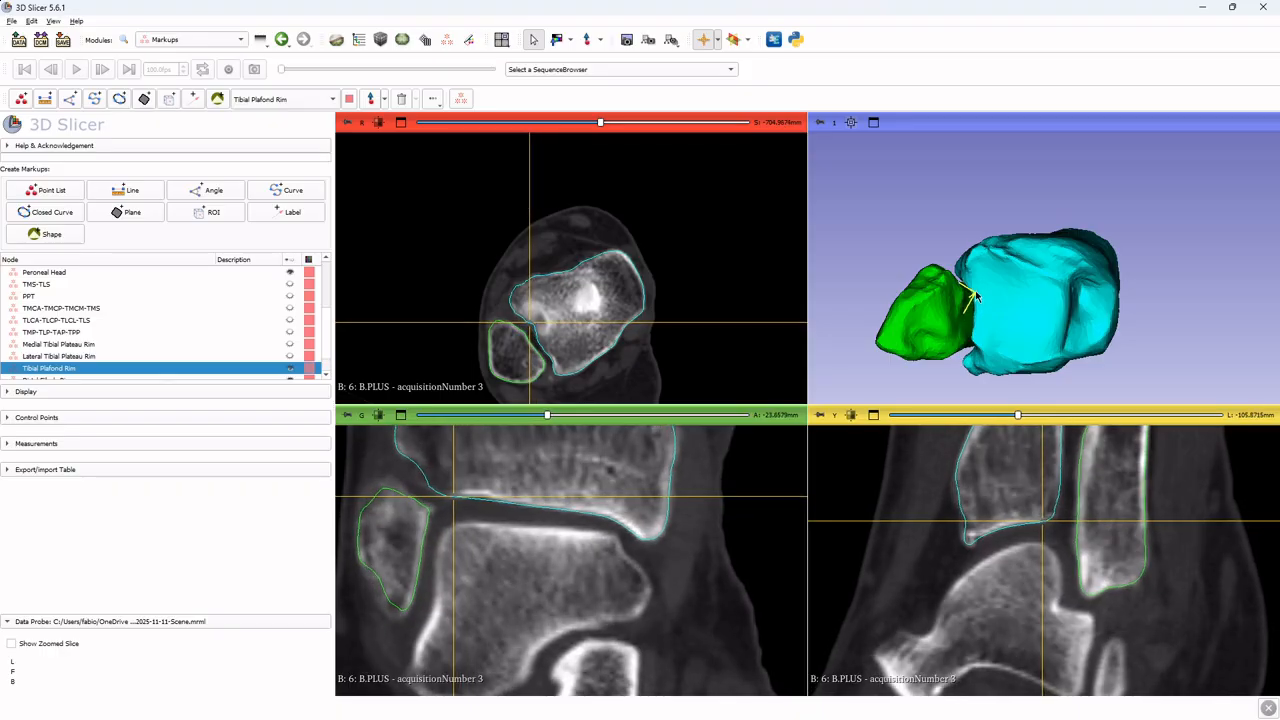
key(shift)
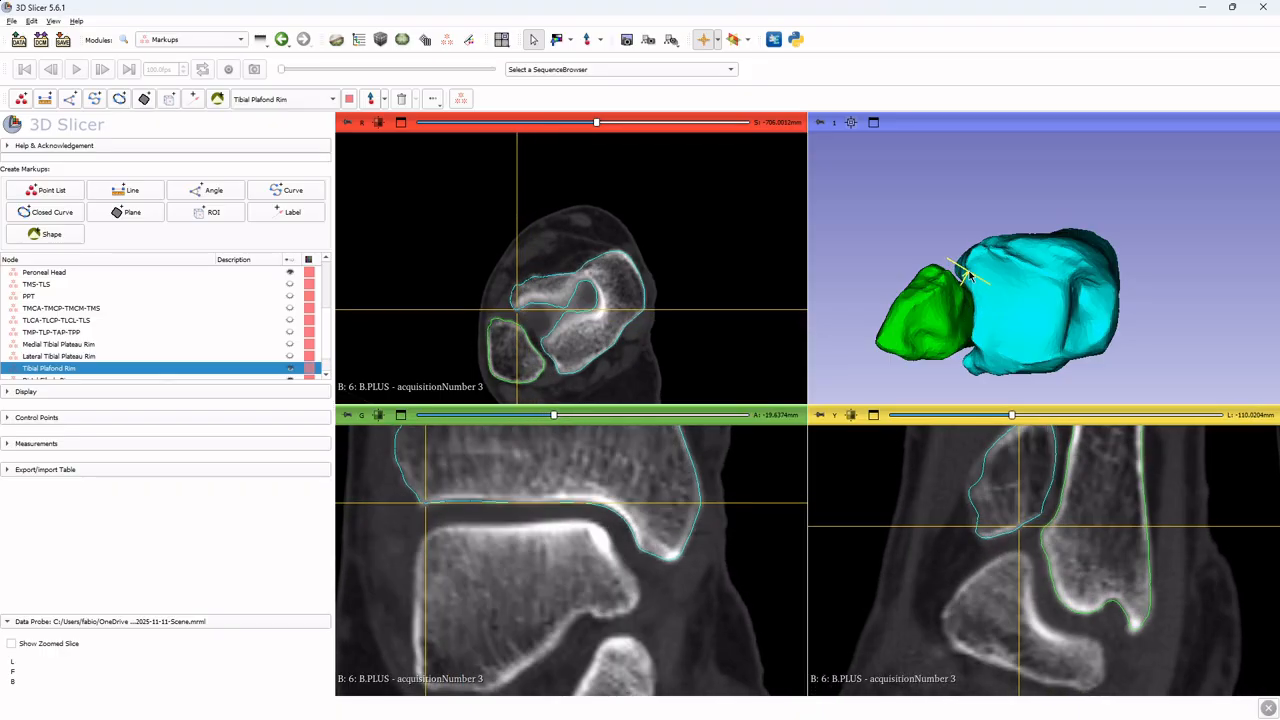
key(shift)
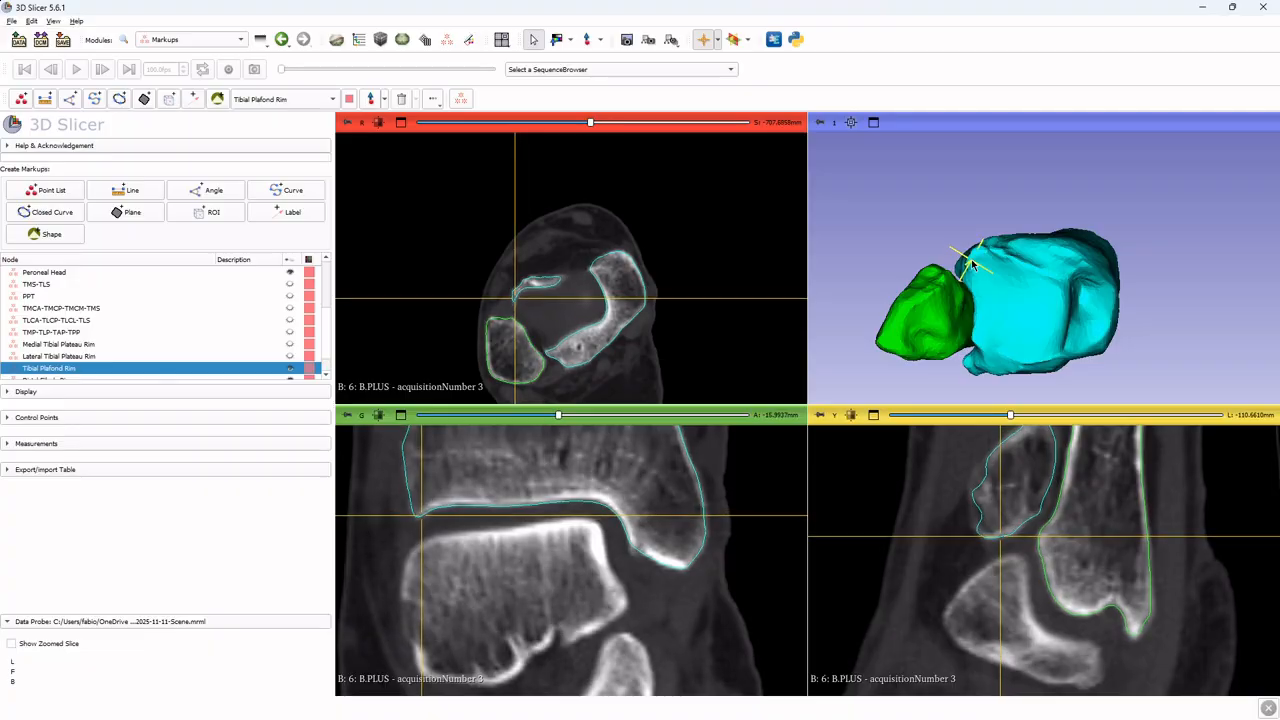
scroll(980, 256, up, 5)
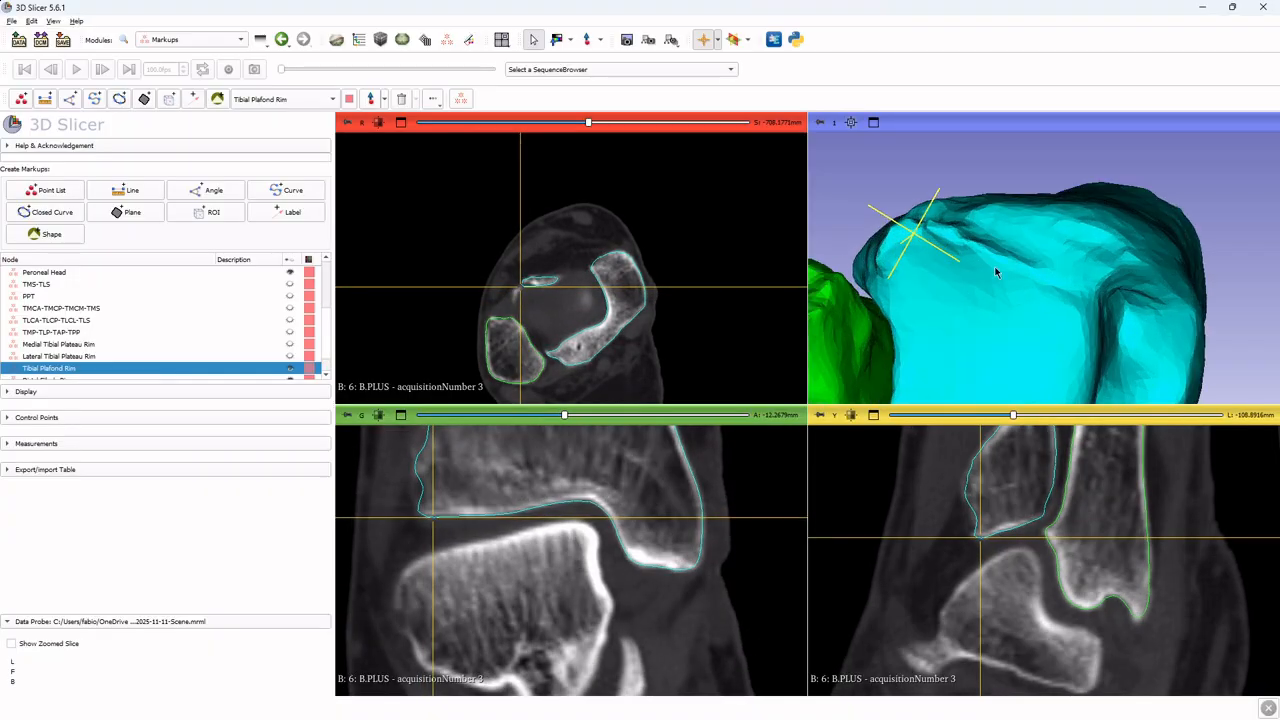
key(shift)
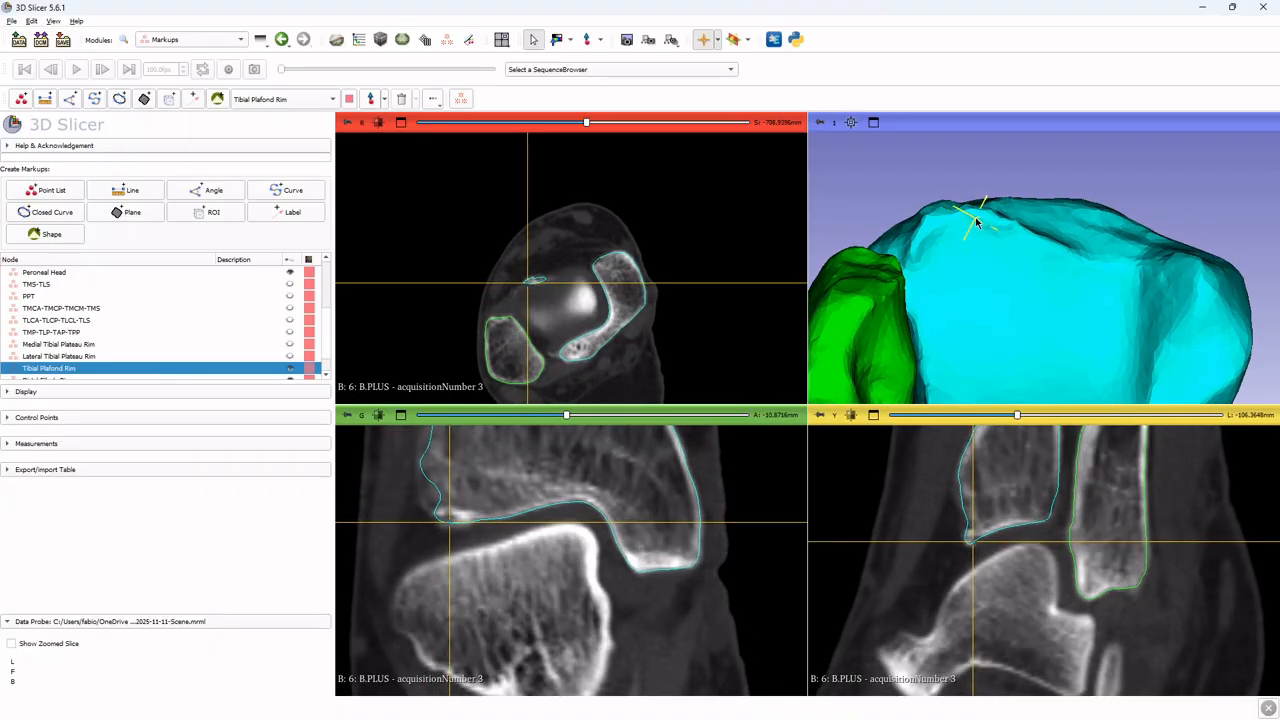
key(shift)
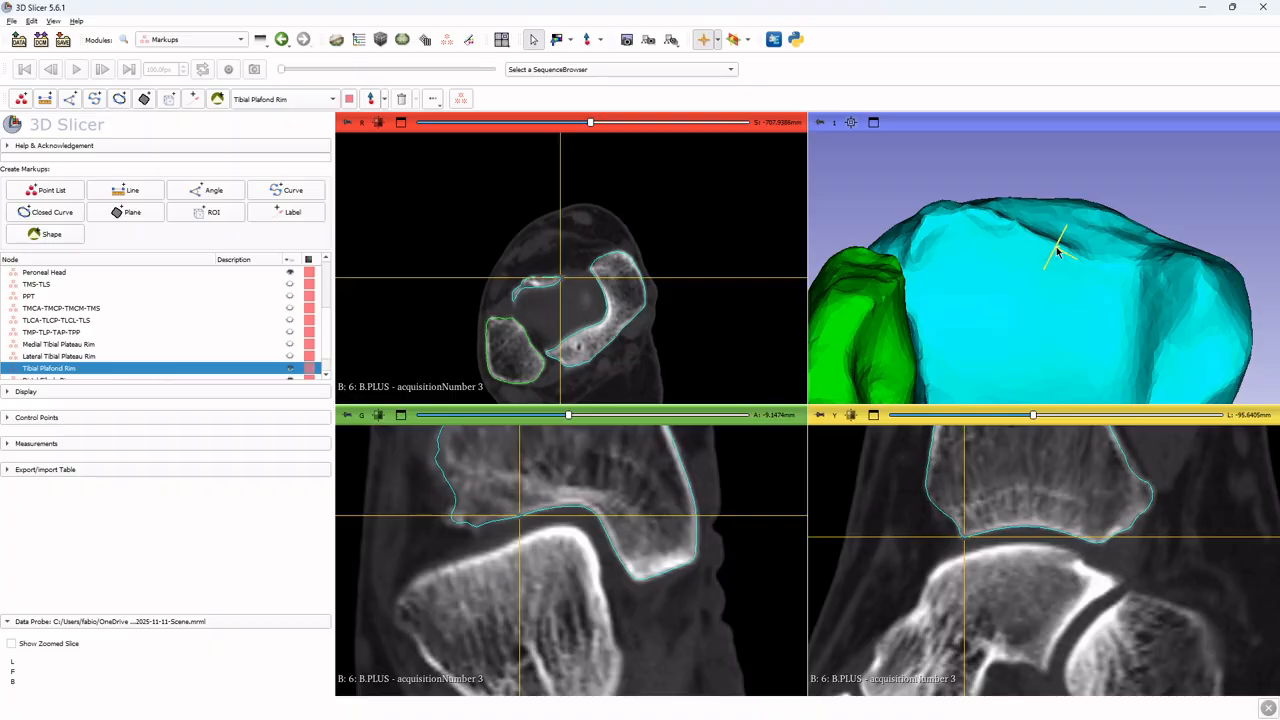
Orient the 3D view and place Tibial Plafond Rim control points along the fibular-notch edge of the distal tibia
drag(1066, 251, 1069, 253)
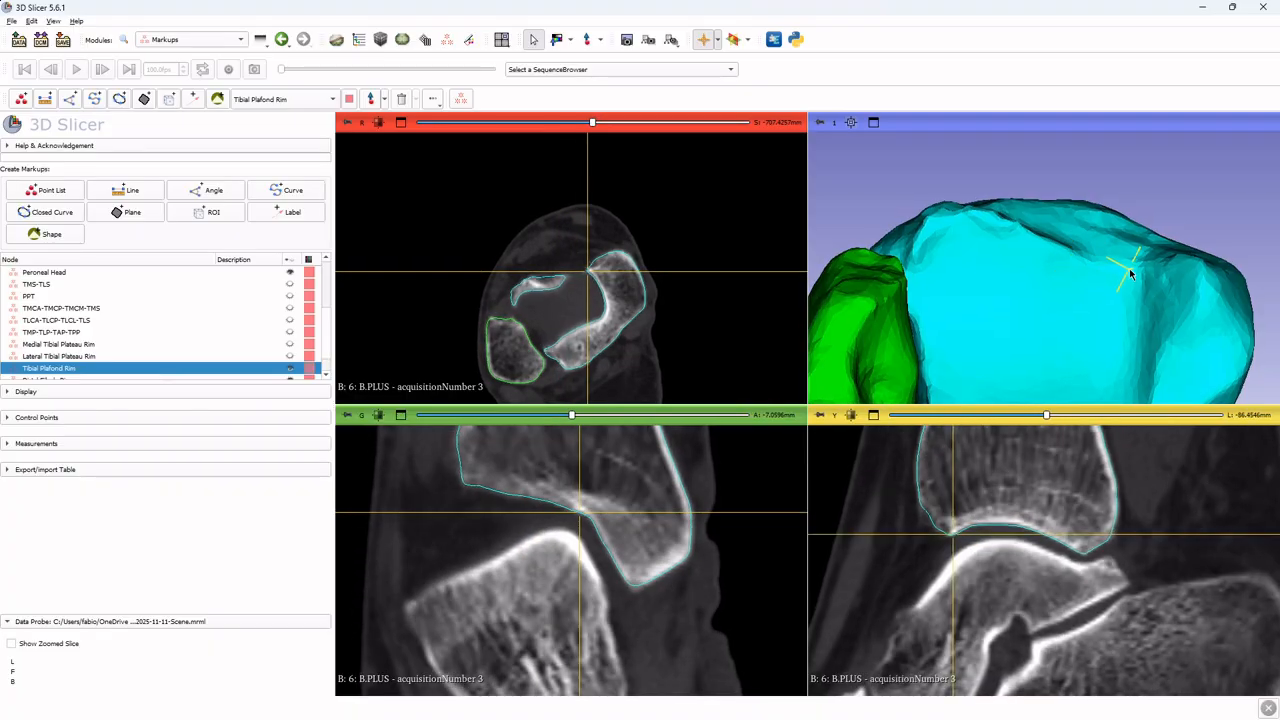
drag(1131, 271, 1140, 298)
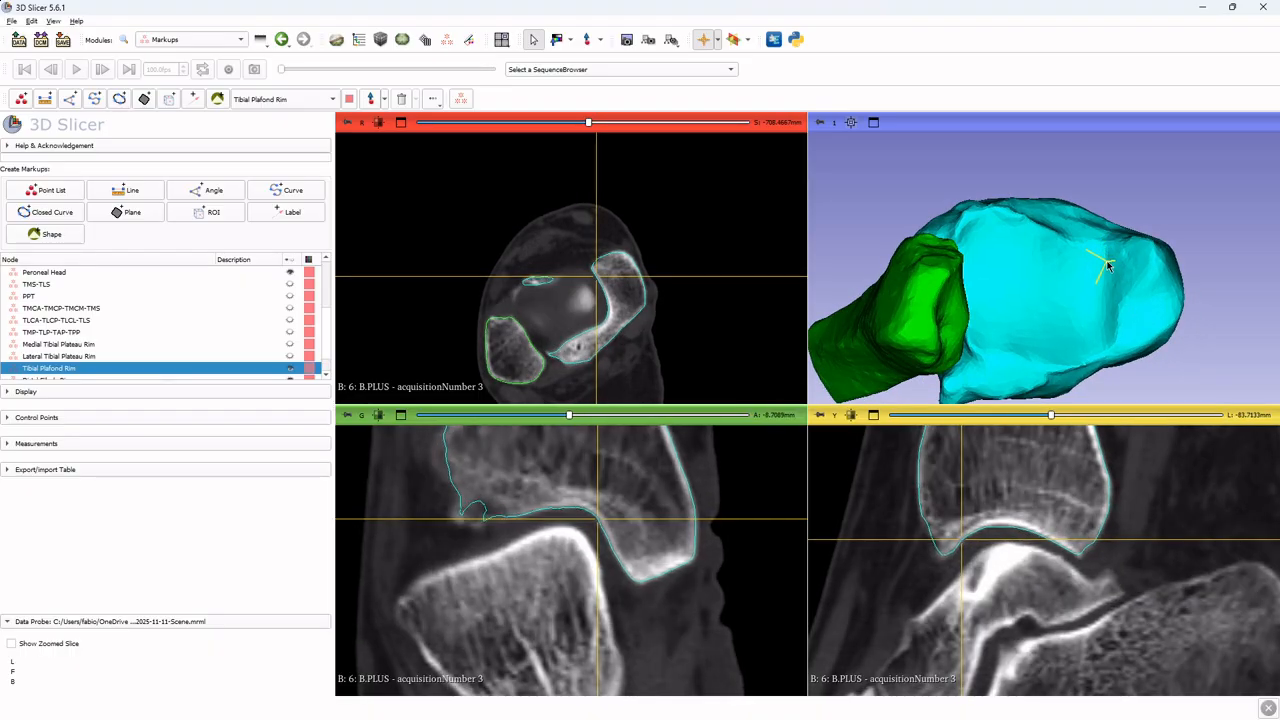
ctrl+scroll(583, 518, up, 1)
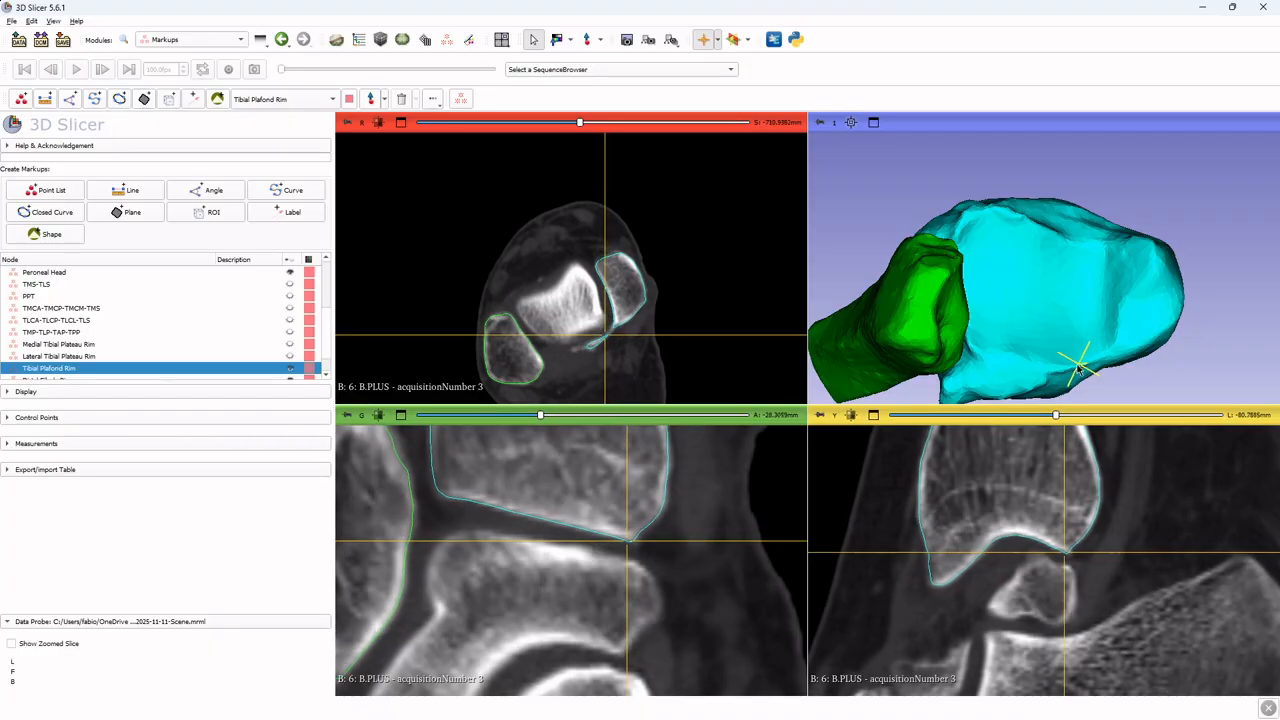
drag(984, 333, 1051, 288)
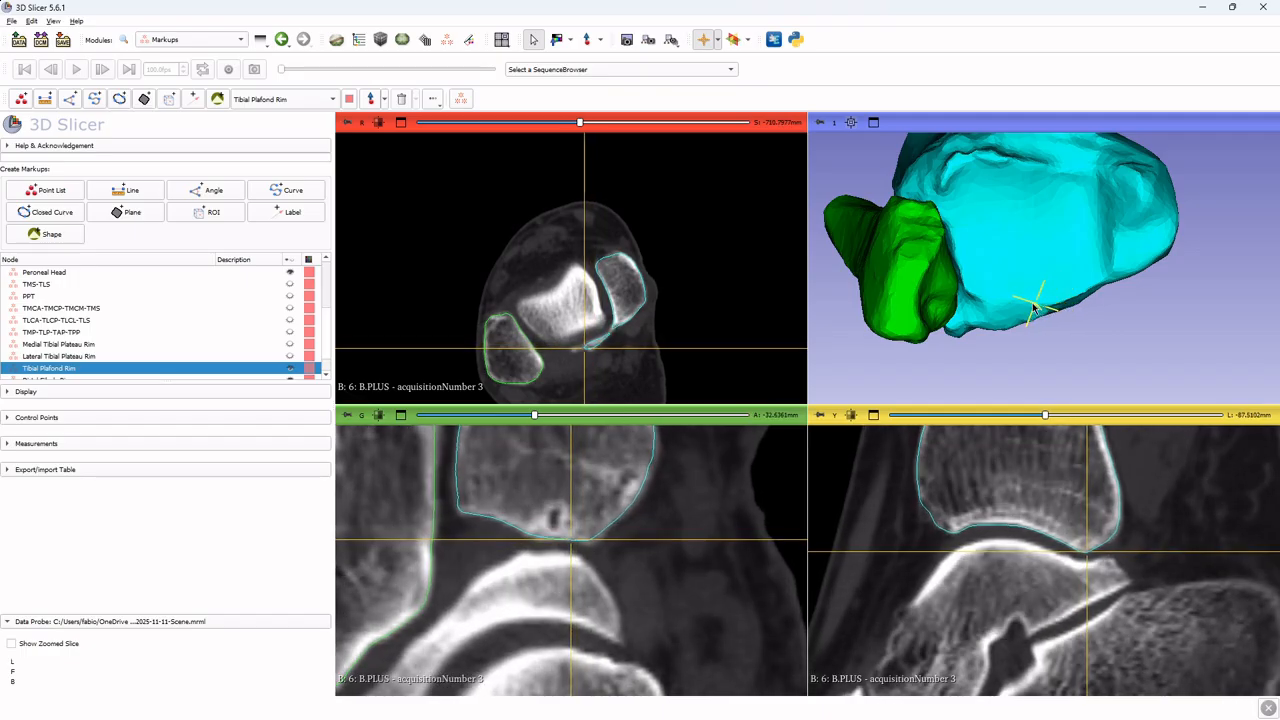
drag(990, 303, 975, 268)
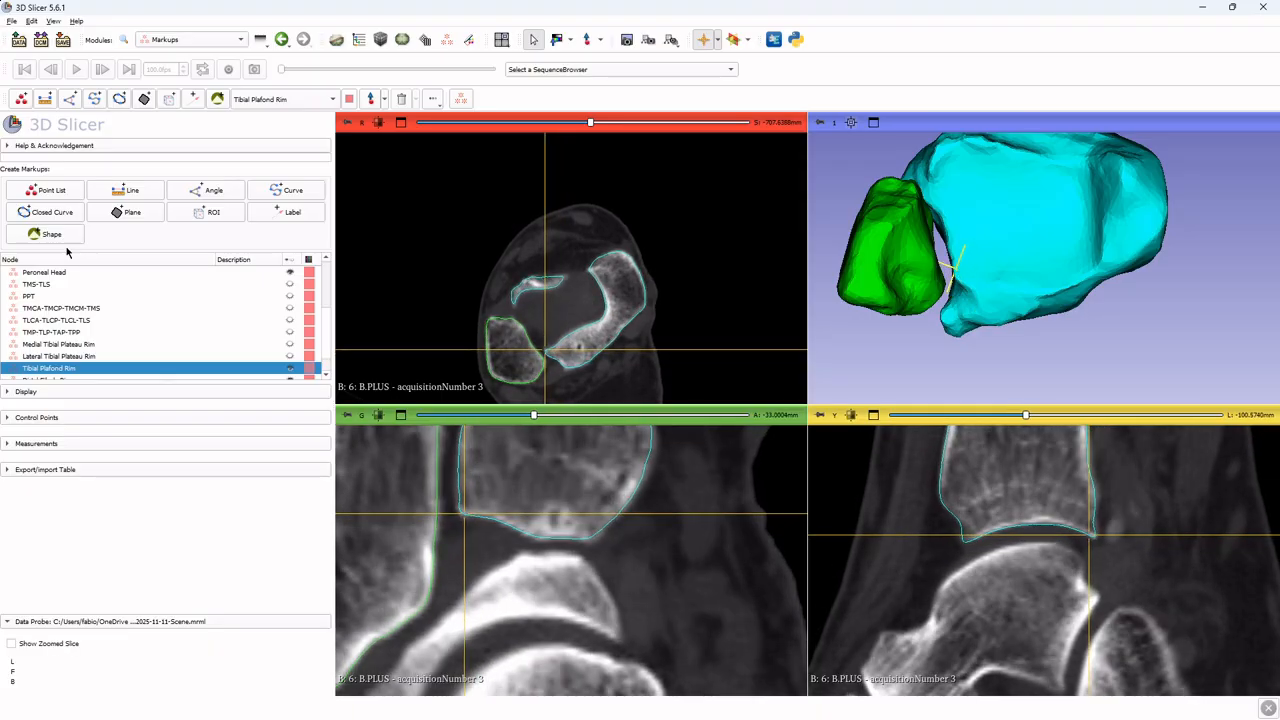
click(370, 98)
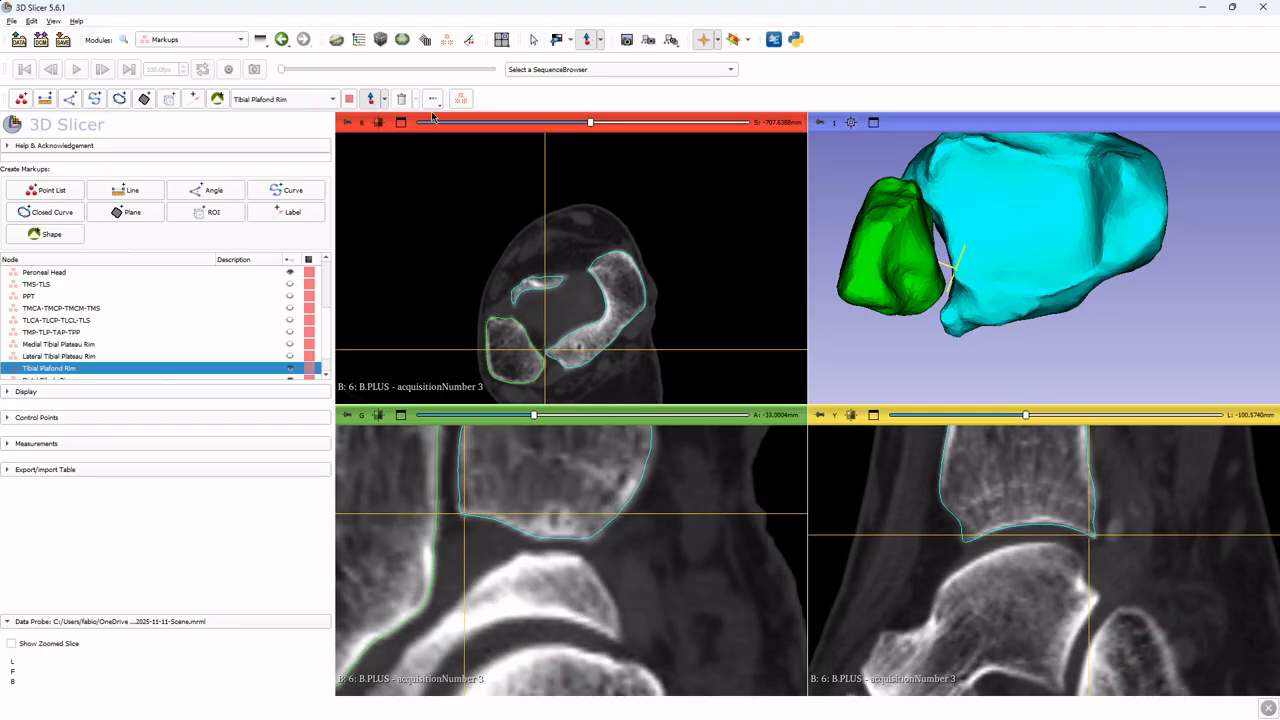
click(956, 268)
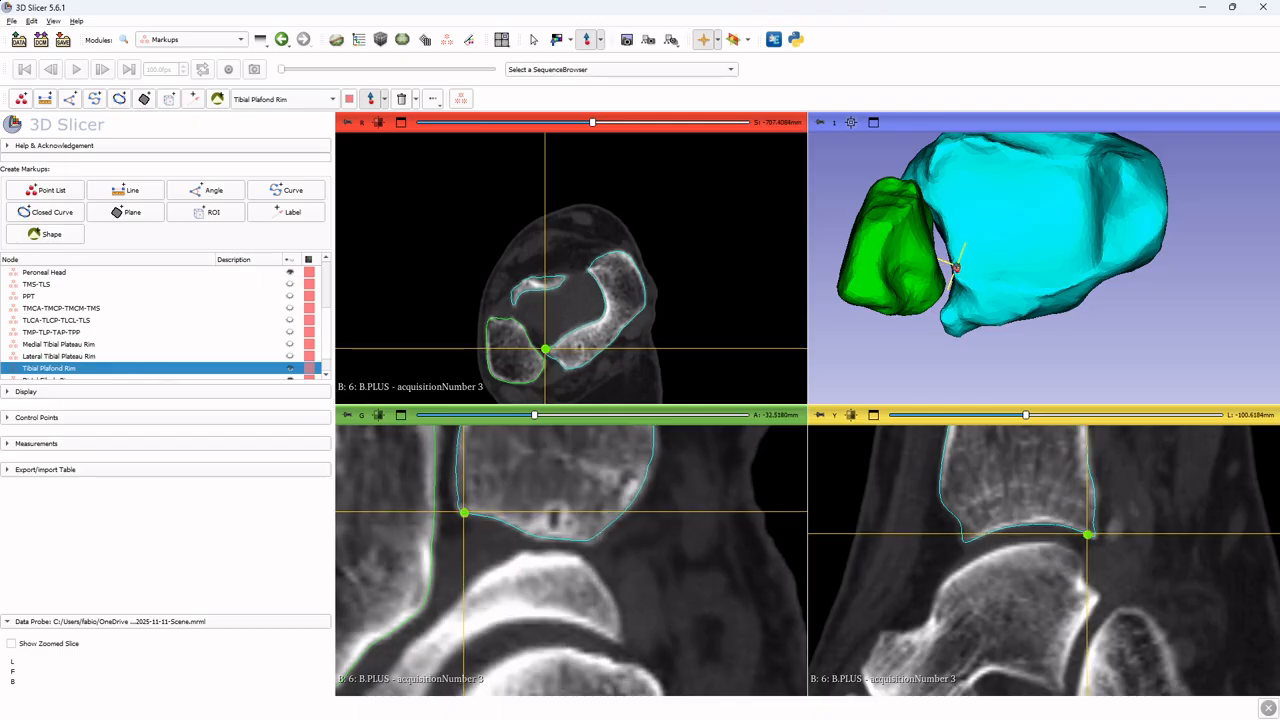
click(953, 253)
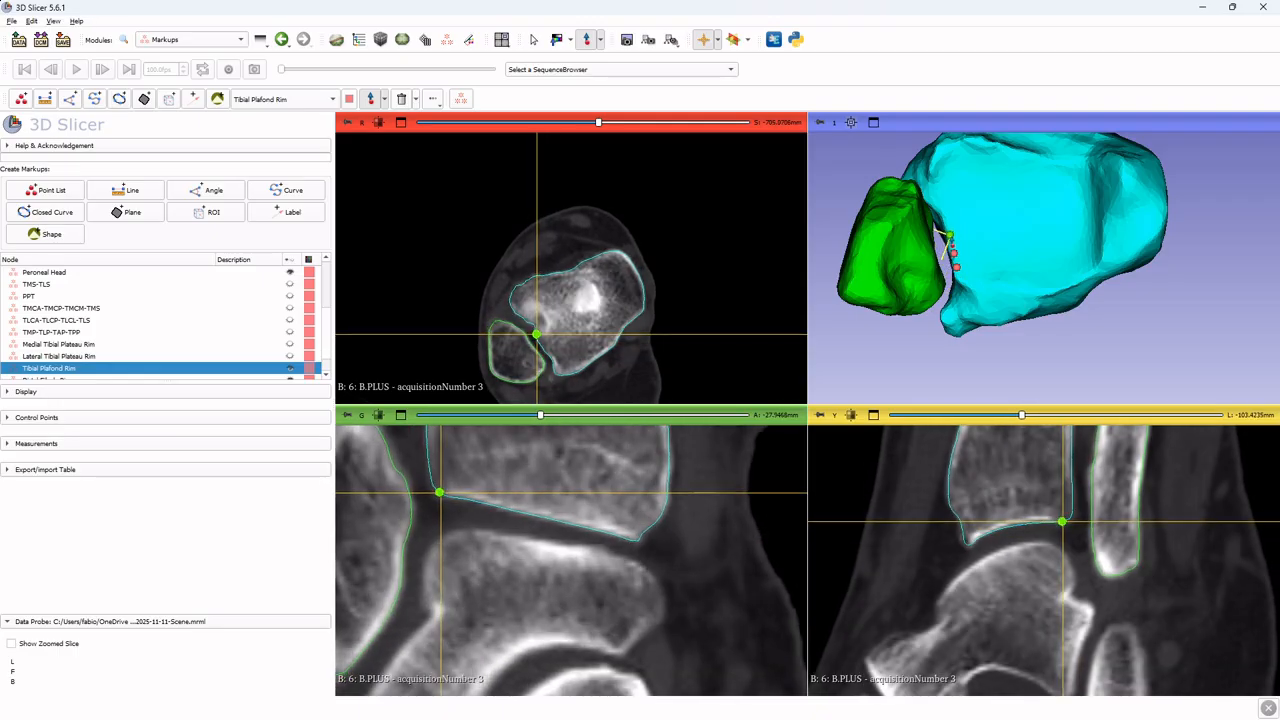
click(950, 238)
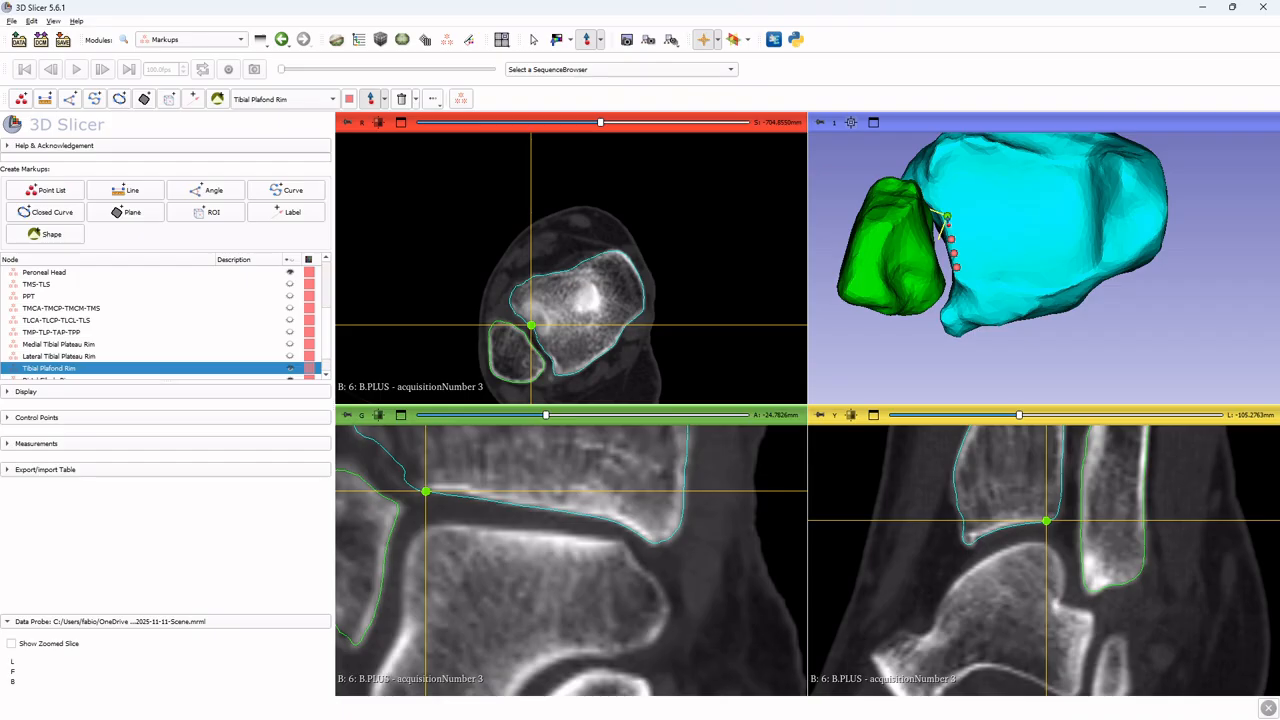
click(946, 215)
click(933, 202)
Continue placing plafond rim control points around the corner where the fibular notch meets the articular rim
middle_drag(933, 185, 932, 231)
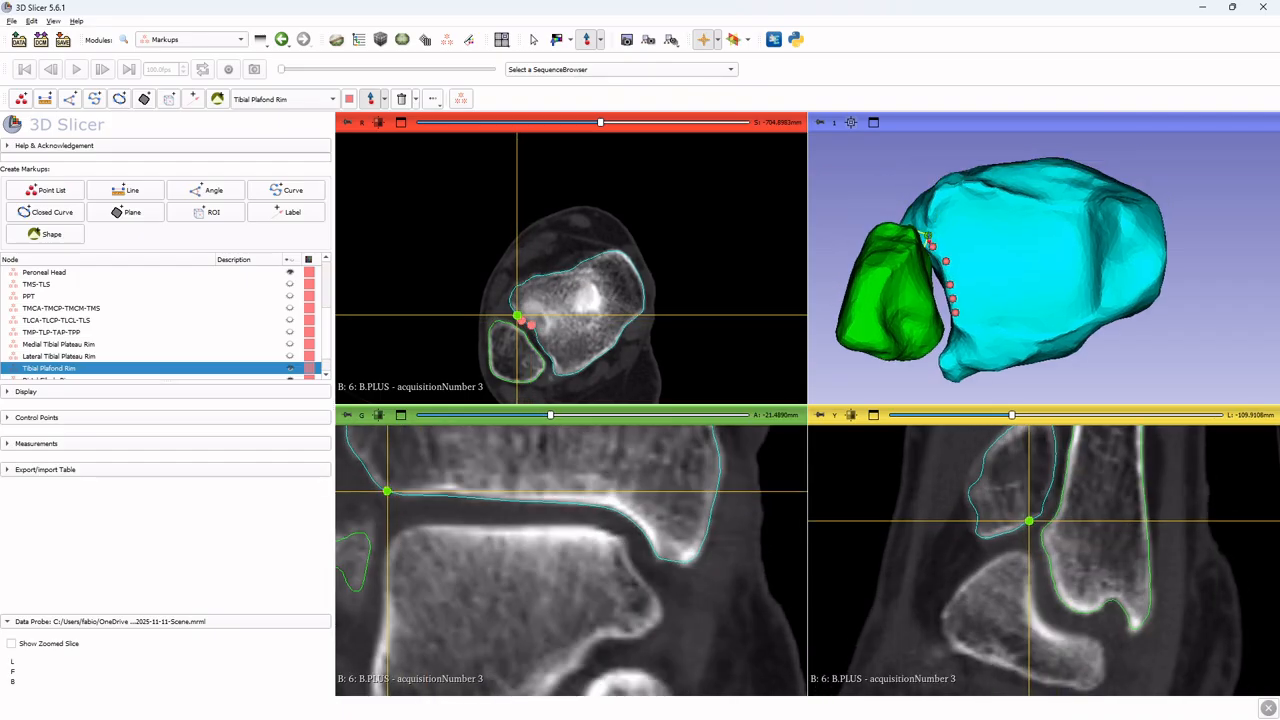
click(927, 236)
click(930, 213)
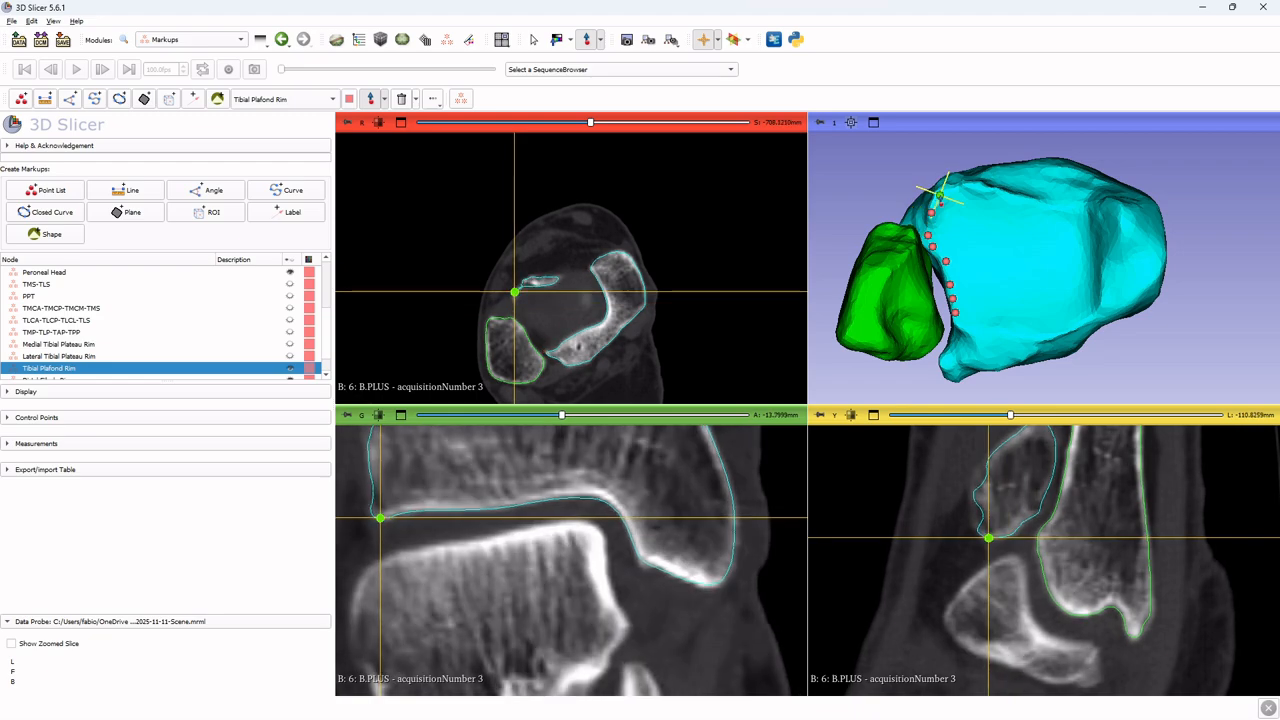
click(941, 195)
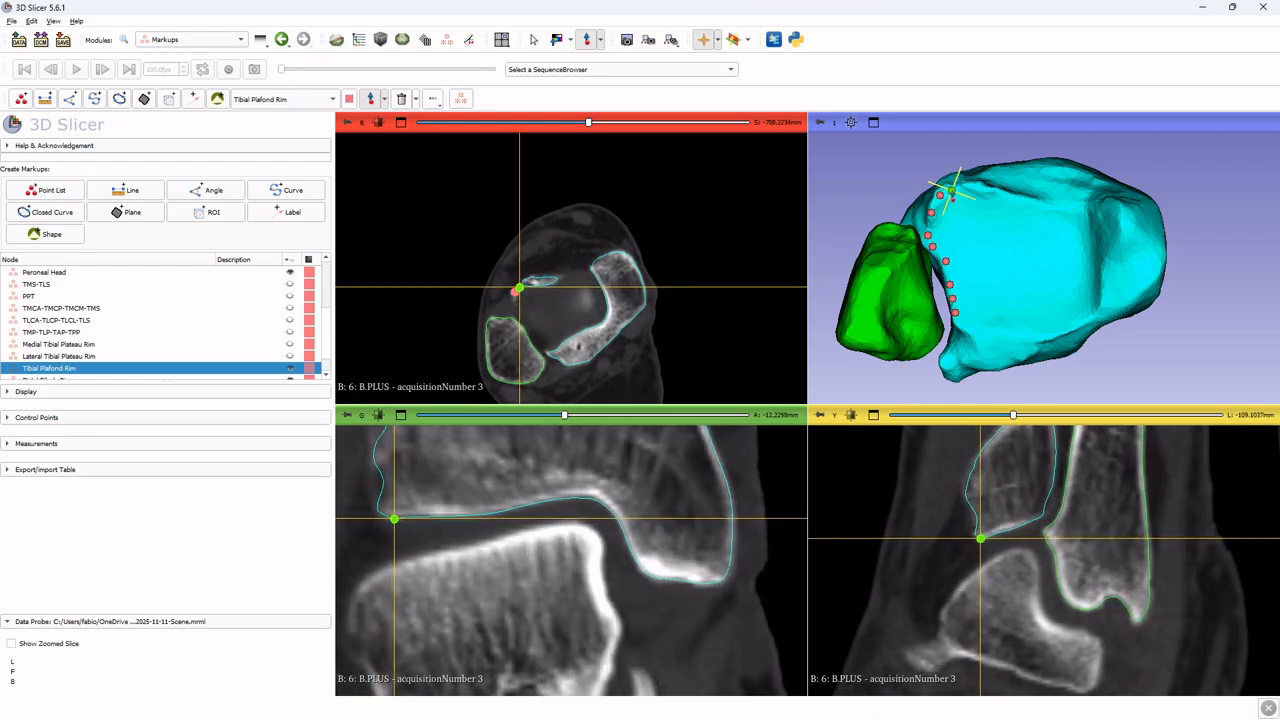
click(952, 190)
click(966, 190)
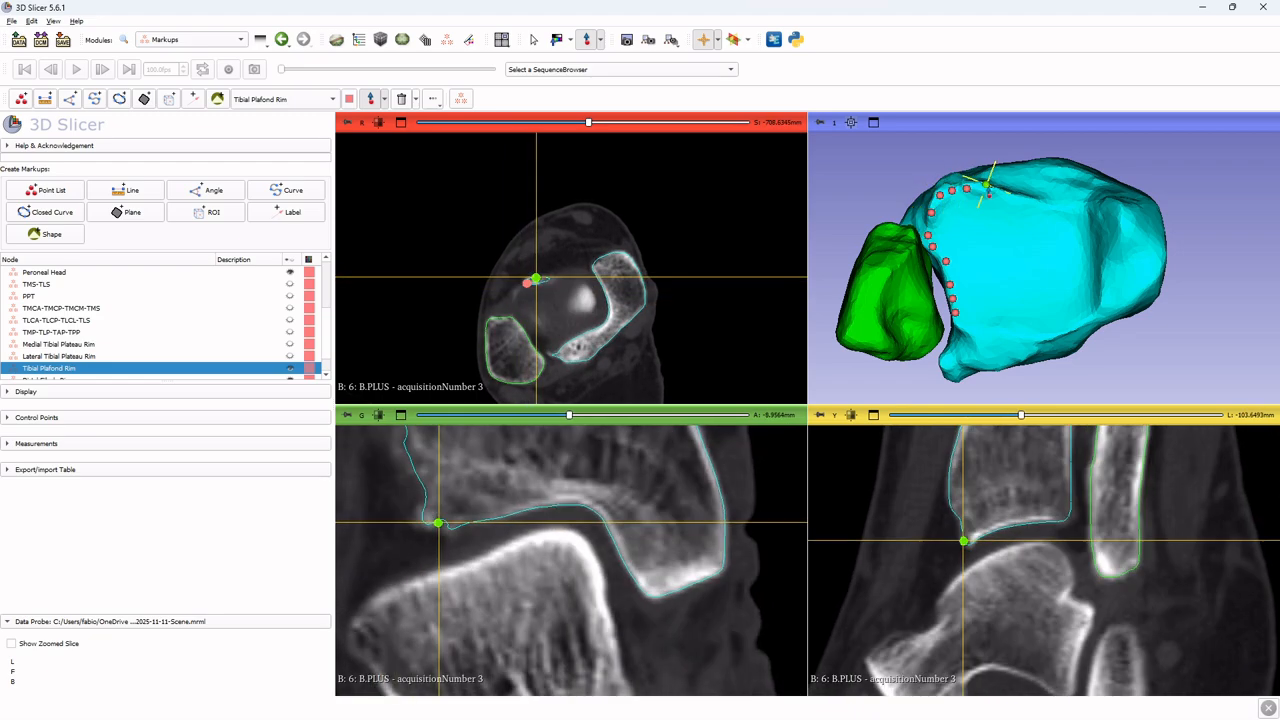
click(988, 190)
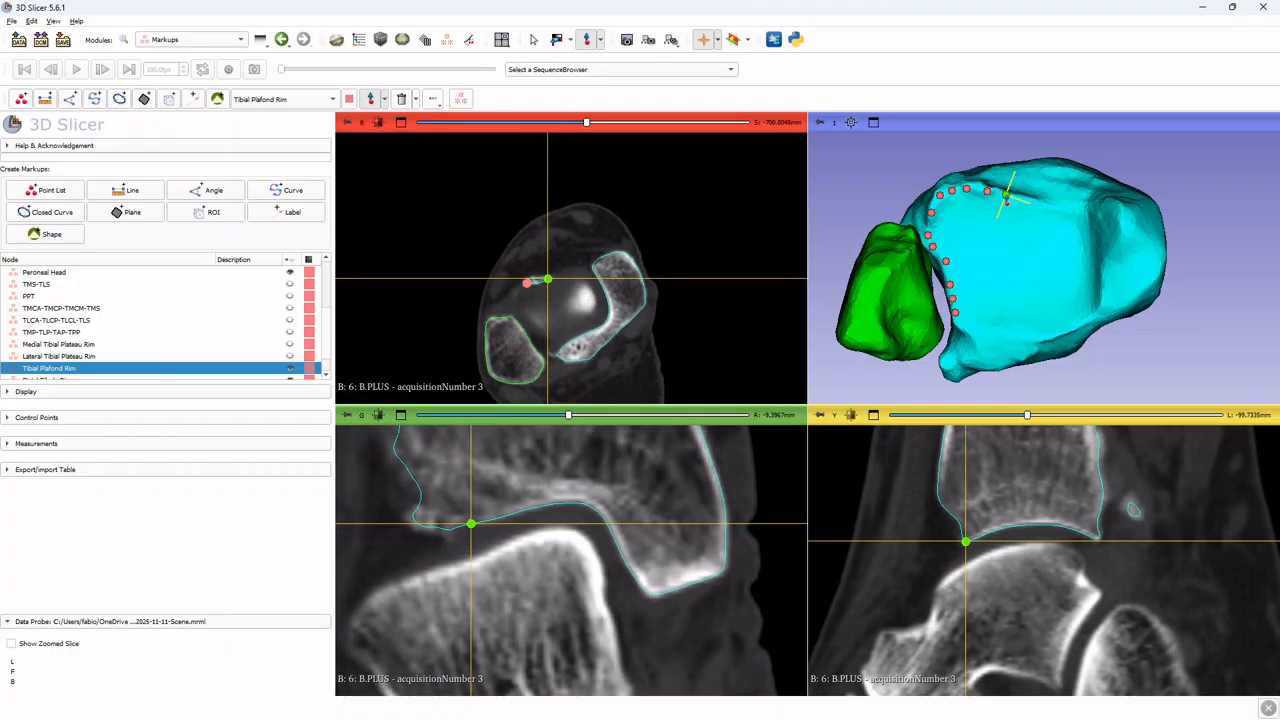
Place further plafond rim points along the rim away from the fibula, then stop placement and rotate the 3D view
click(1006, 194)
click(1028, 200)
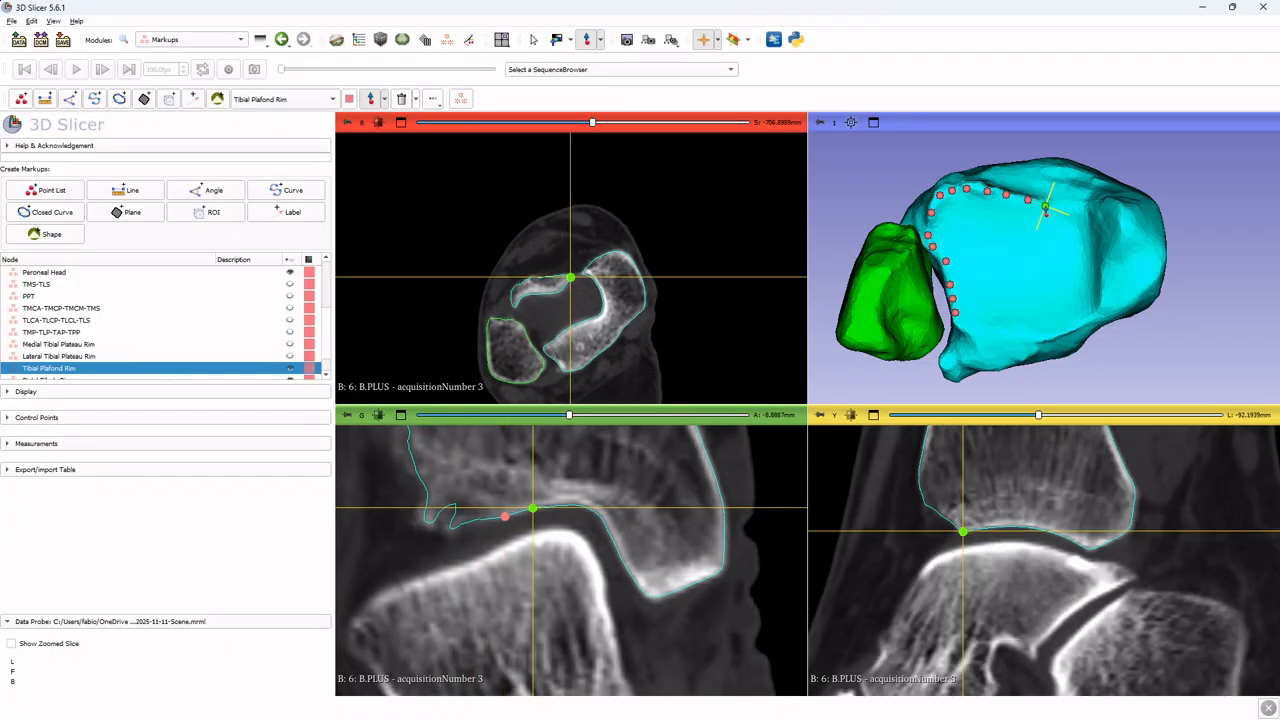
click(1045, 206)
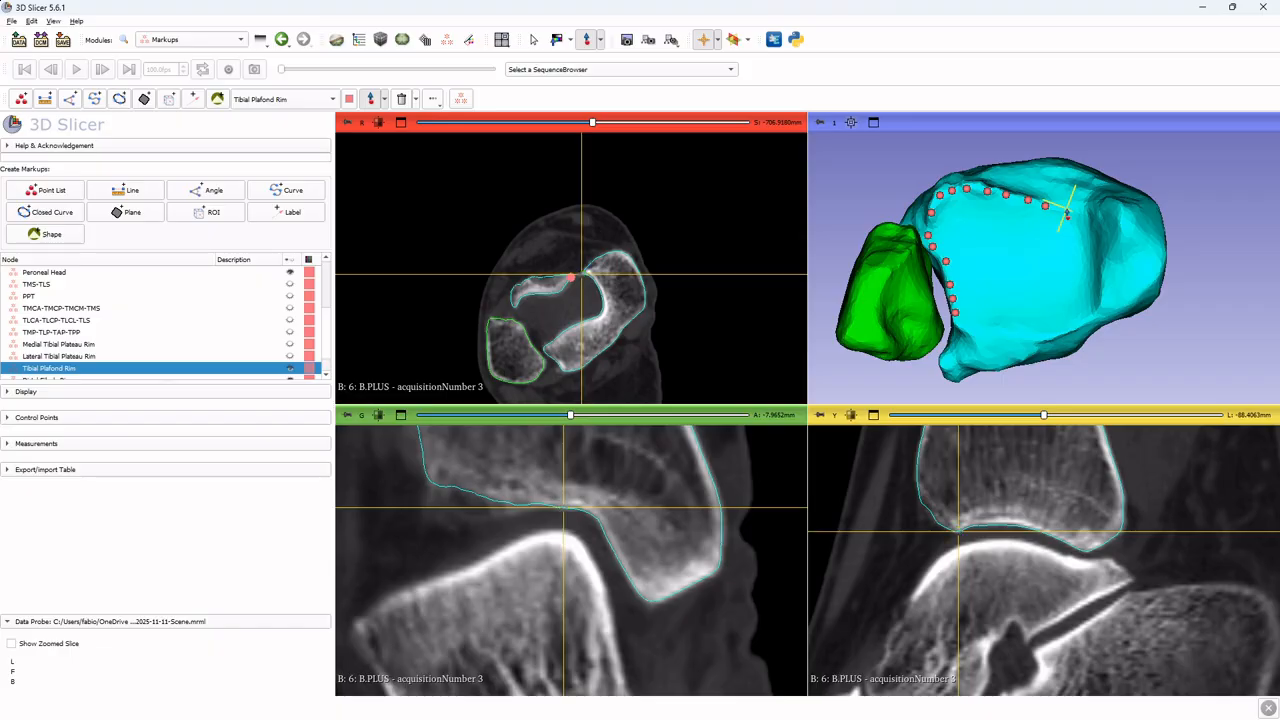
click(1066, 208)
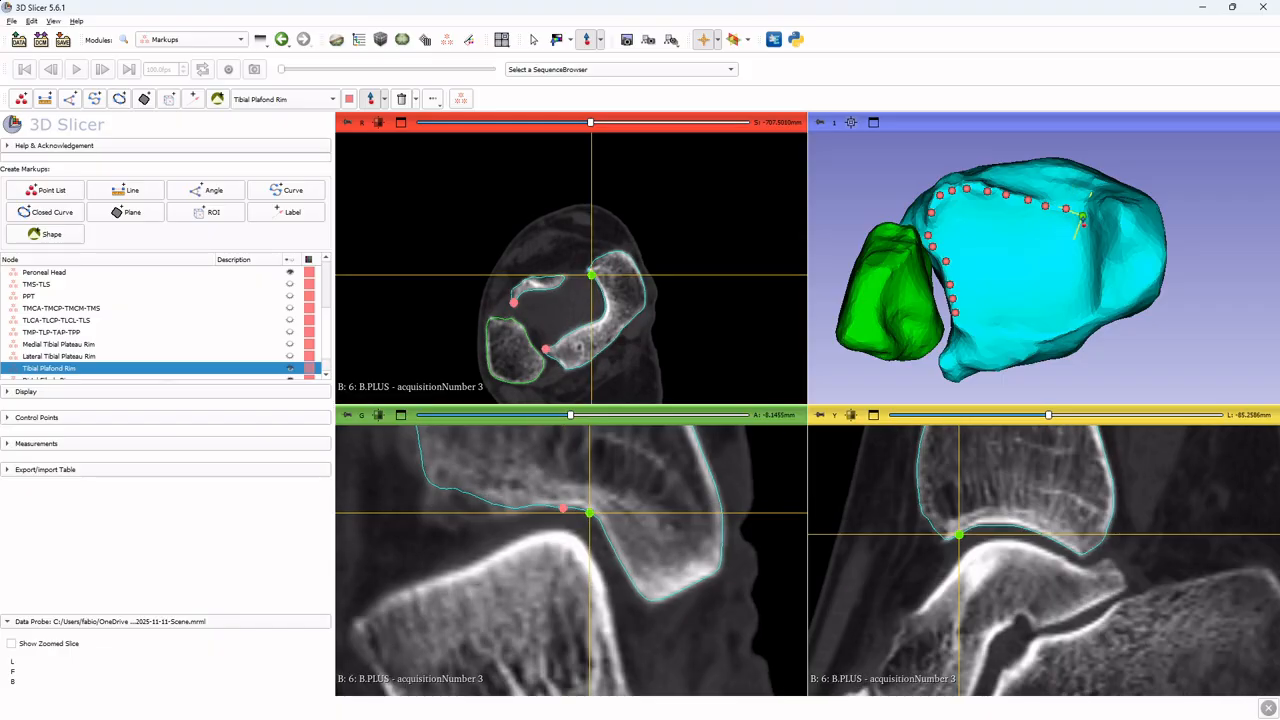
click(1082, 216)
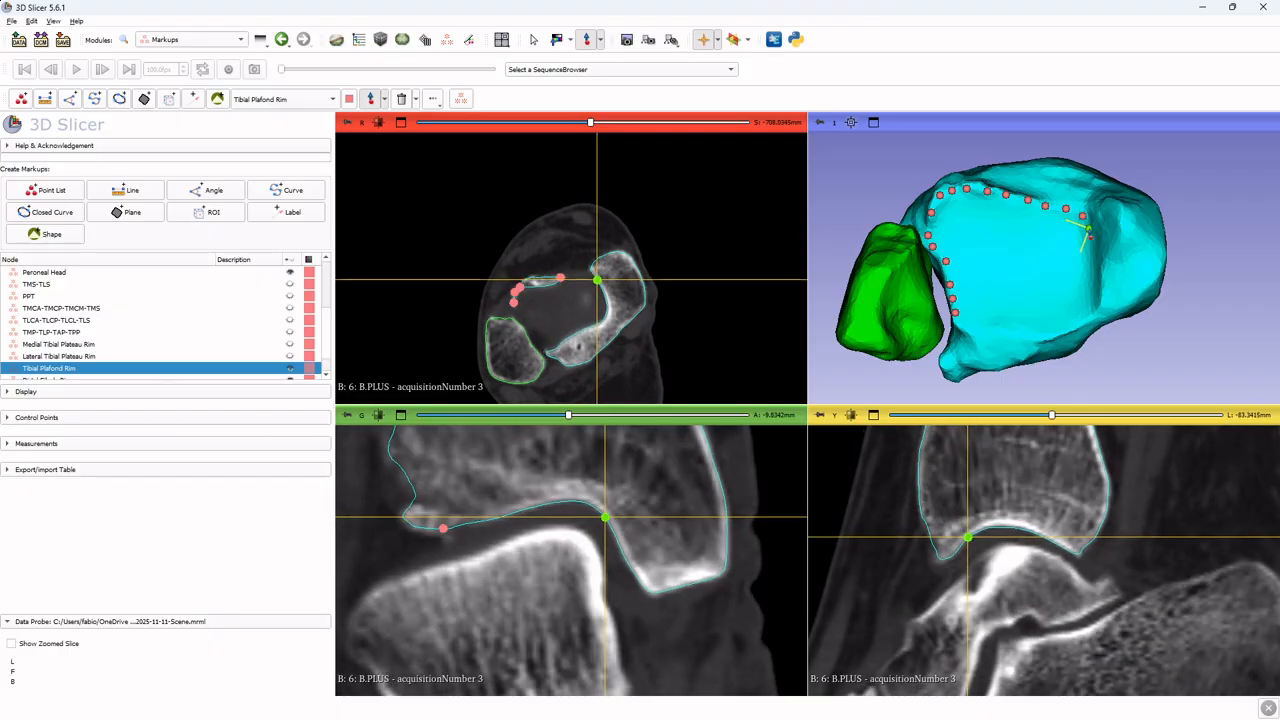
click(1086, 232)
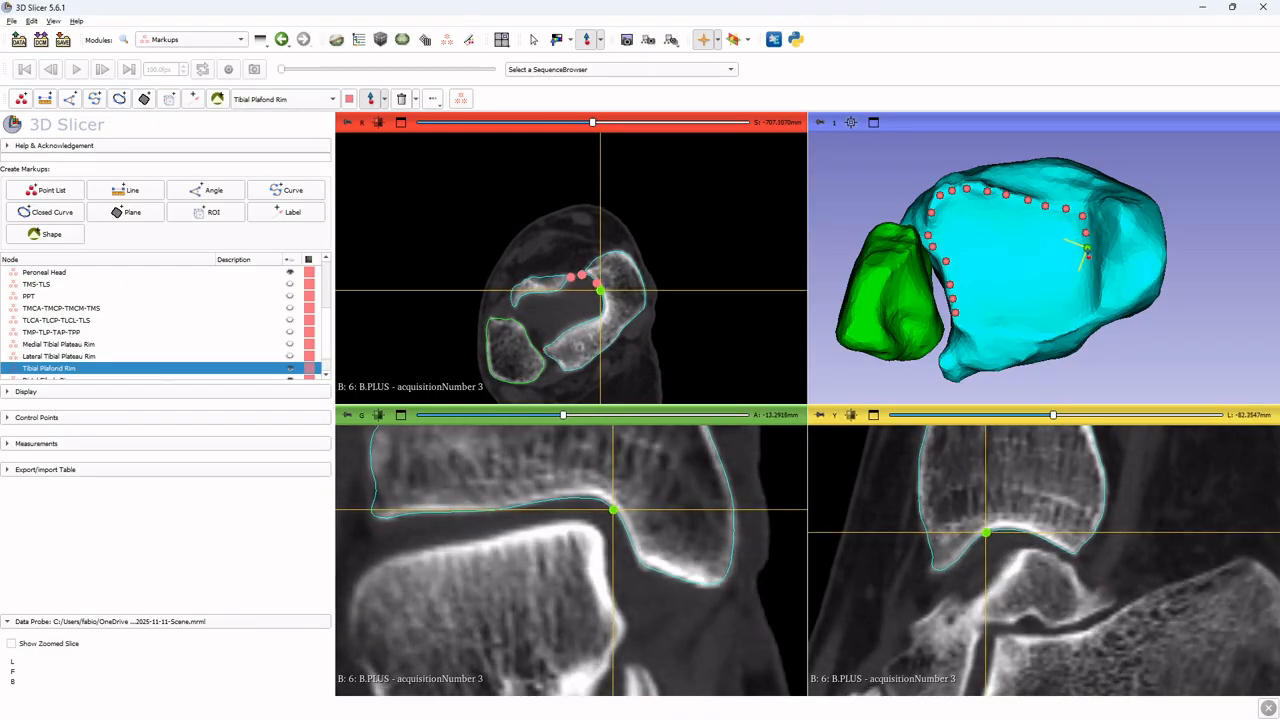
click(1088, 248)
right_click(1088, 249)
drag(1085, 271, 1119, 265)
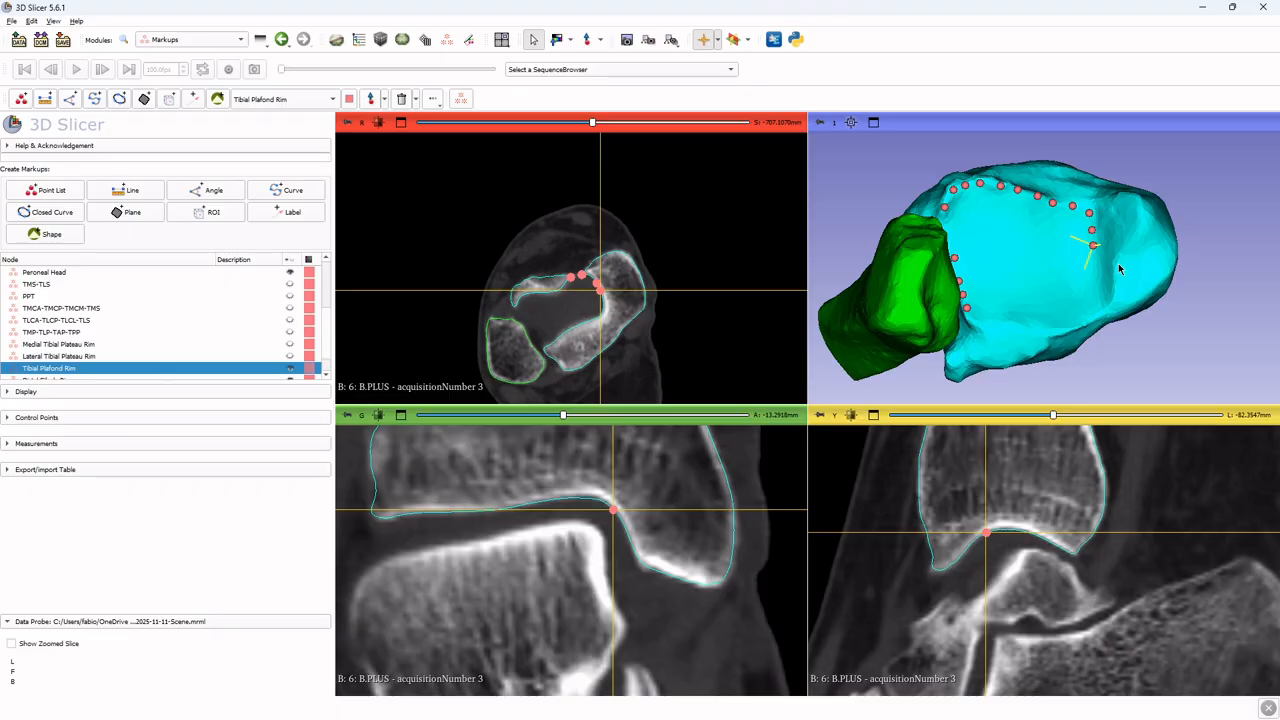
Resume Tibial Plafond Rim placement and add control points along the rim's far corner in the 3D view
click(587, 39)
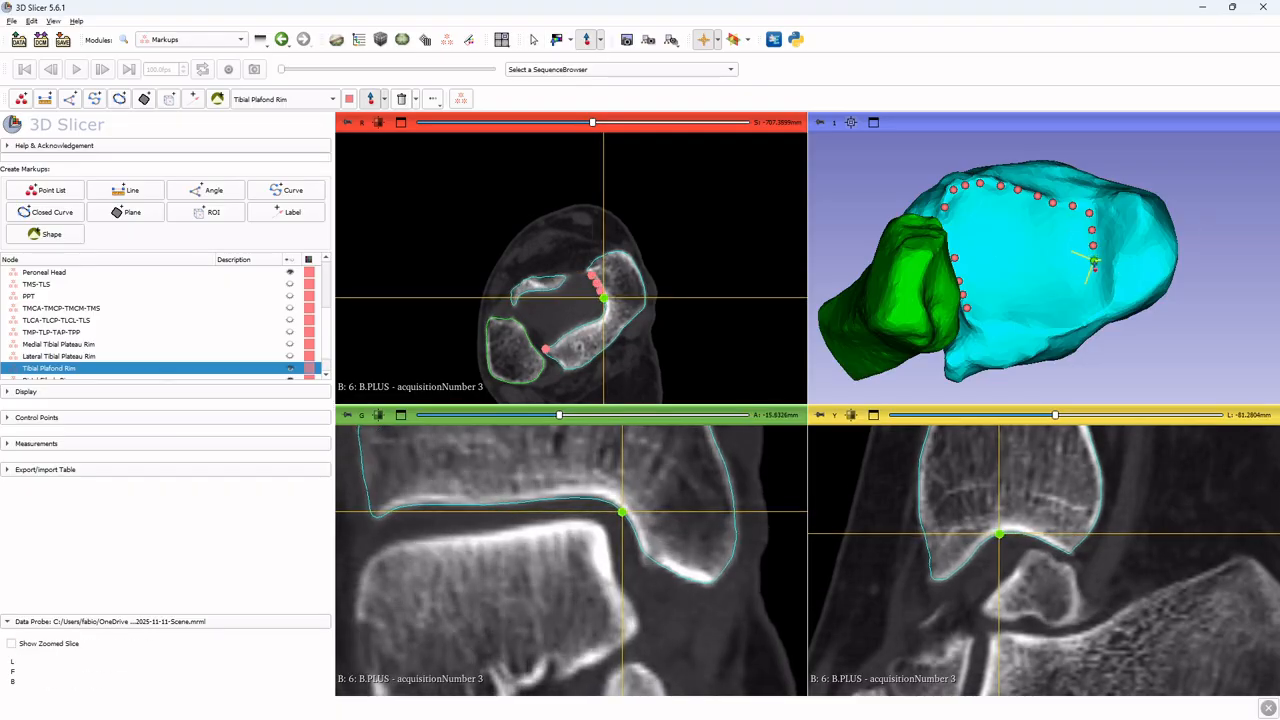
click(1093, 262)
click(1098, 279)
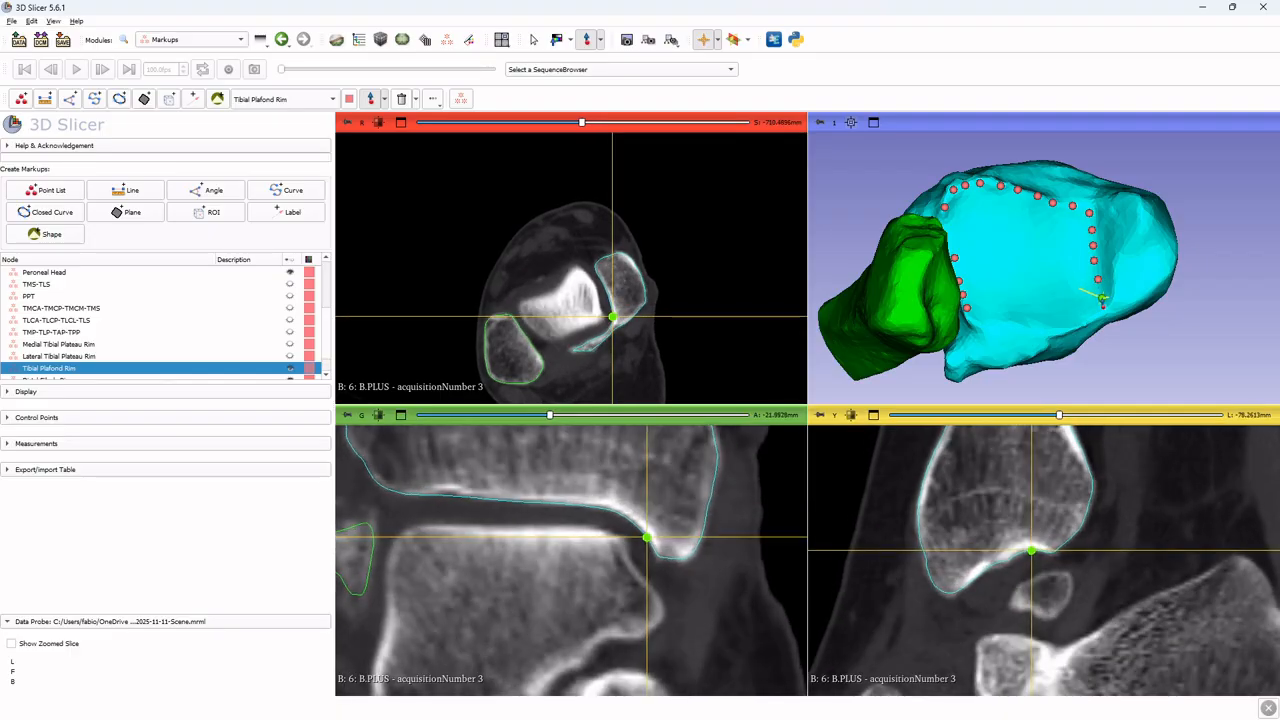
click(1101, 296)
click(1100, 308)
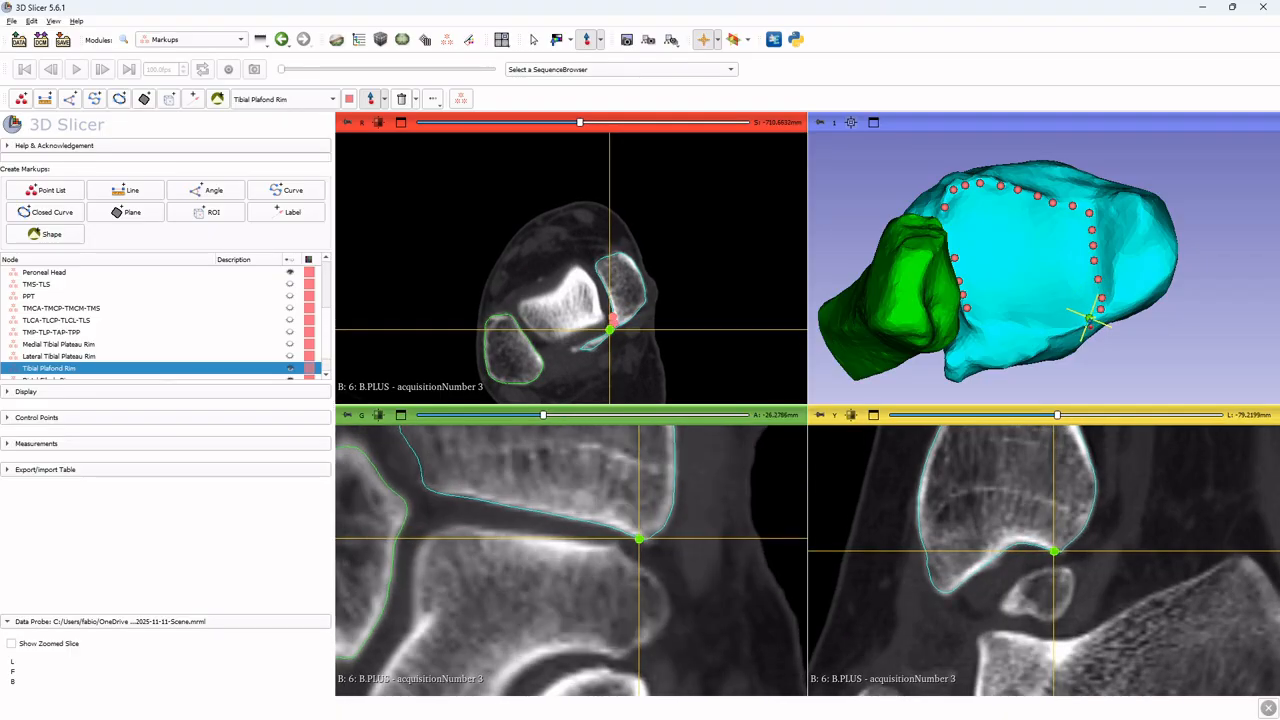
click(1090, 318)
click(1077, 327)
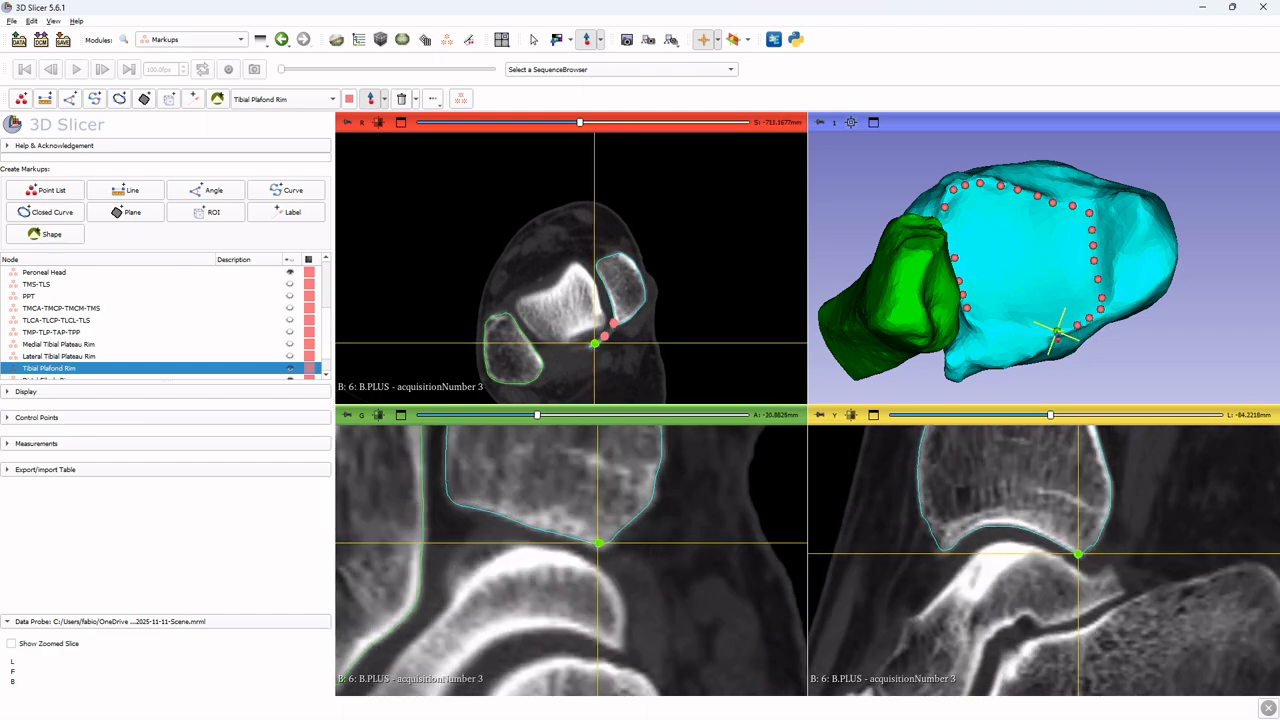
click(1057, 331)
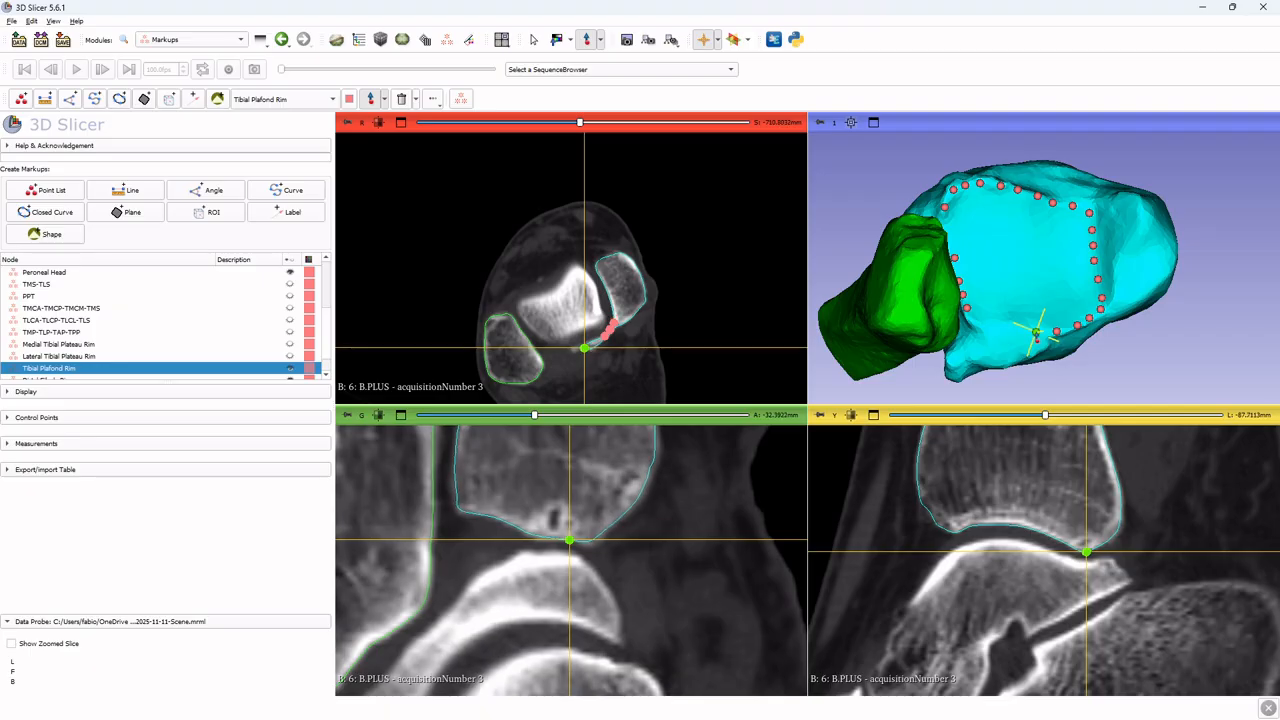
Rotate the 3D view and add the last plafond rim points to close the loop, then stop placement
click(1036, 333)
drag(1020, 334, 933, 289)
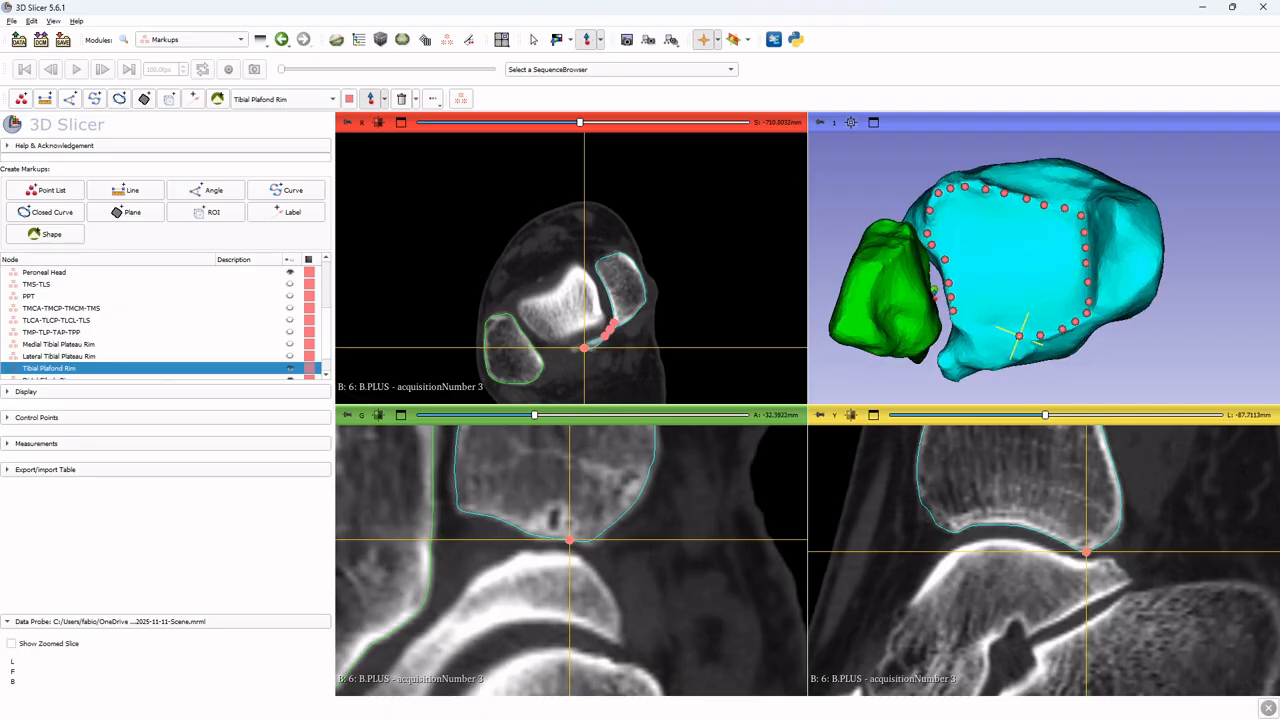
click(1004, 331)
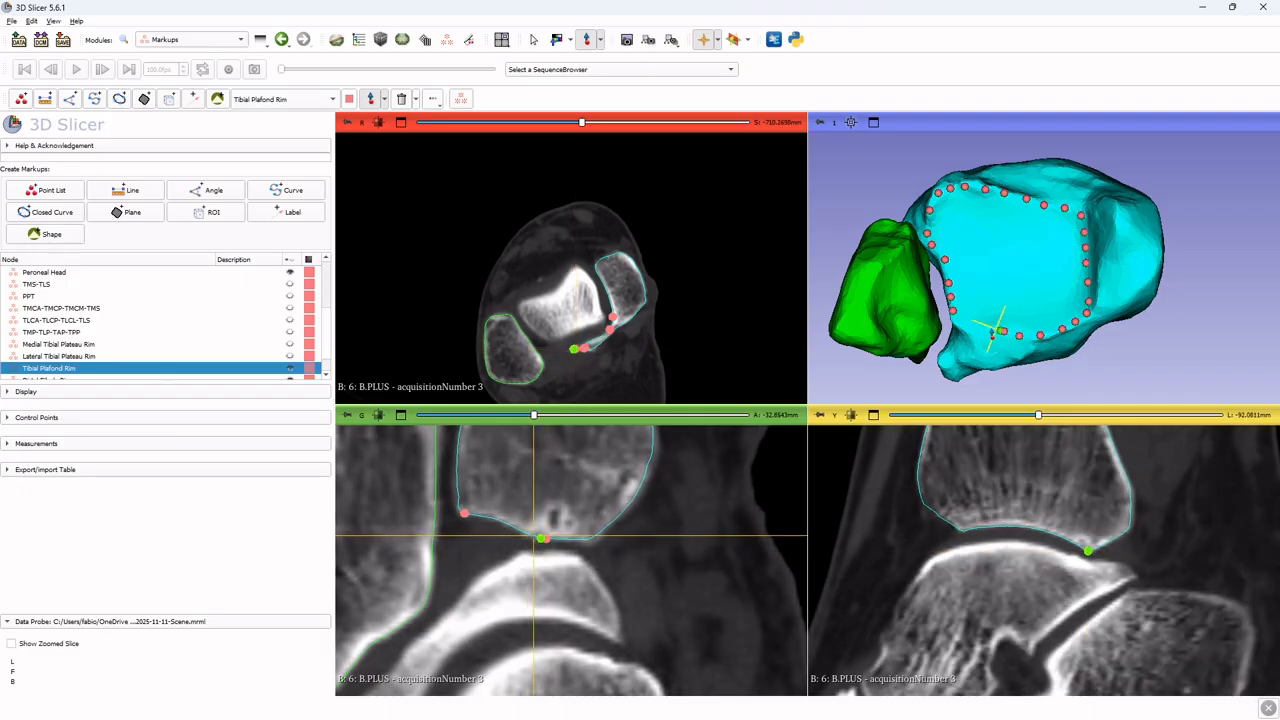
click(987, 329)
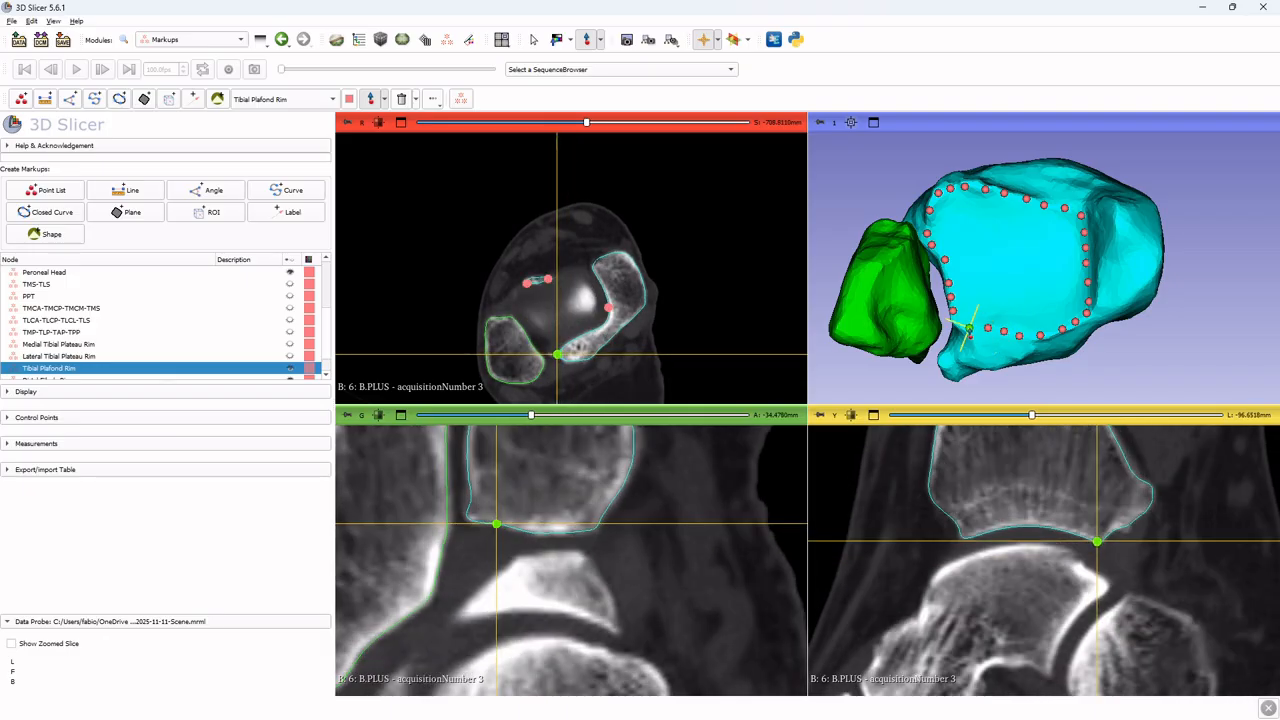
click(969, 330)
key(Escape)
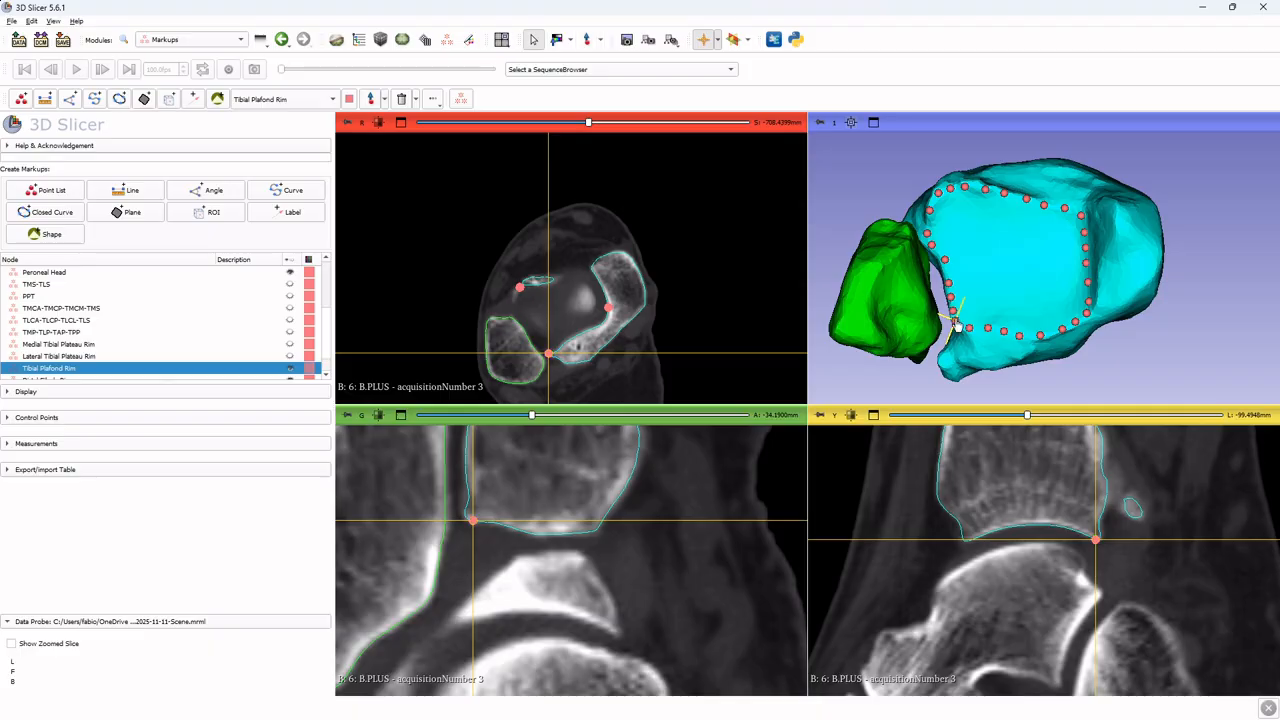
Zoom and rotate the 3D view to inspect the completed plafond rim loop
scroll(962, 288, up, 2)
drag(962, 288, 932, 228)
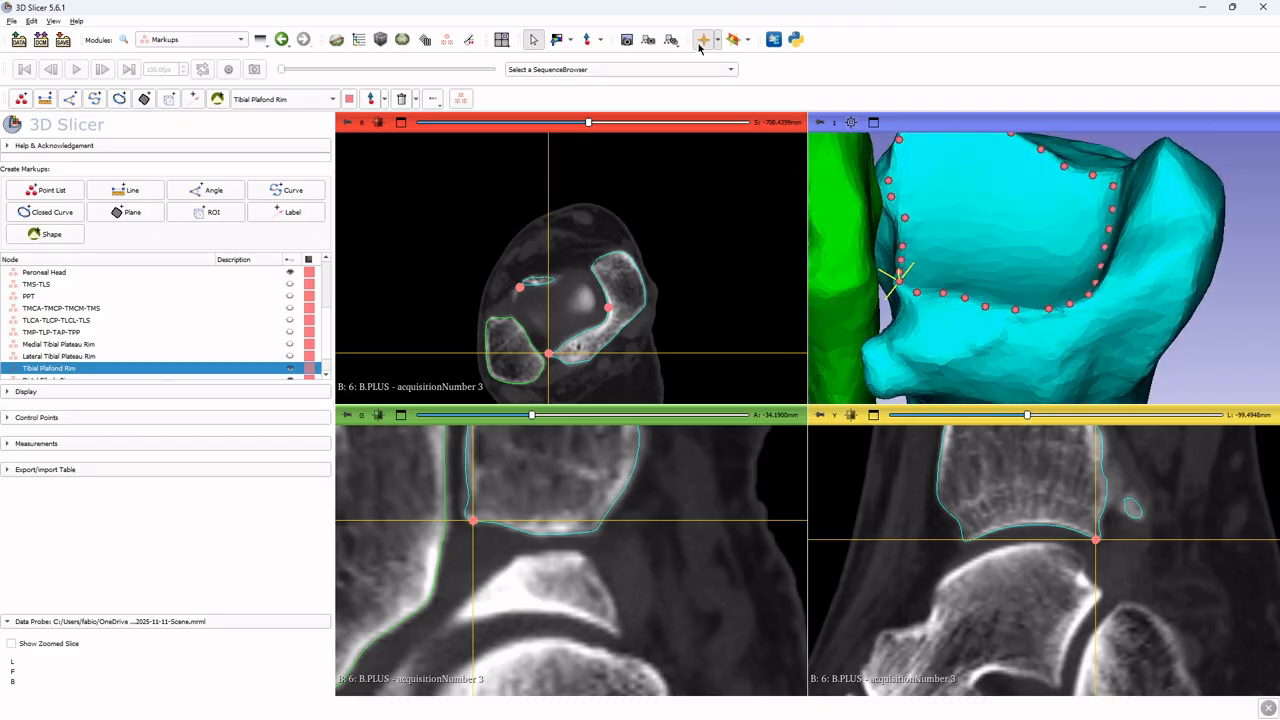
click(591, 42)
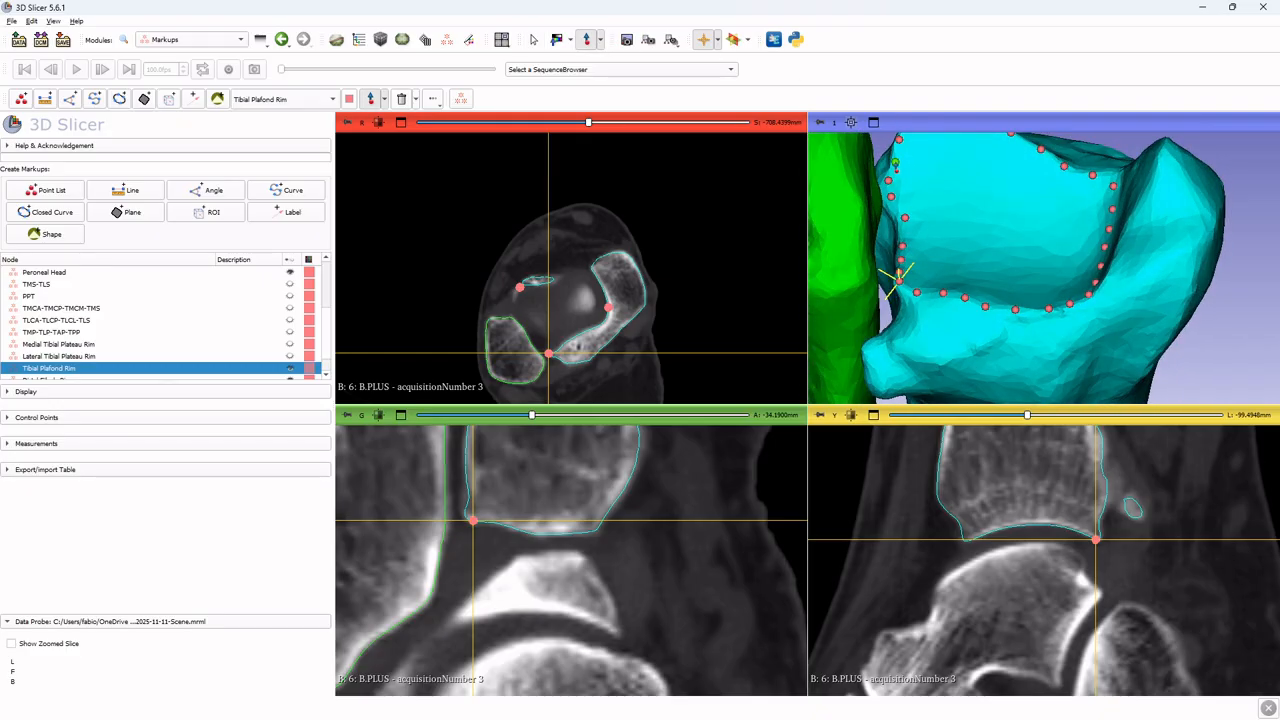
key(Escape)
drag(1016, 216, 1078, 276)
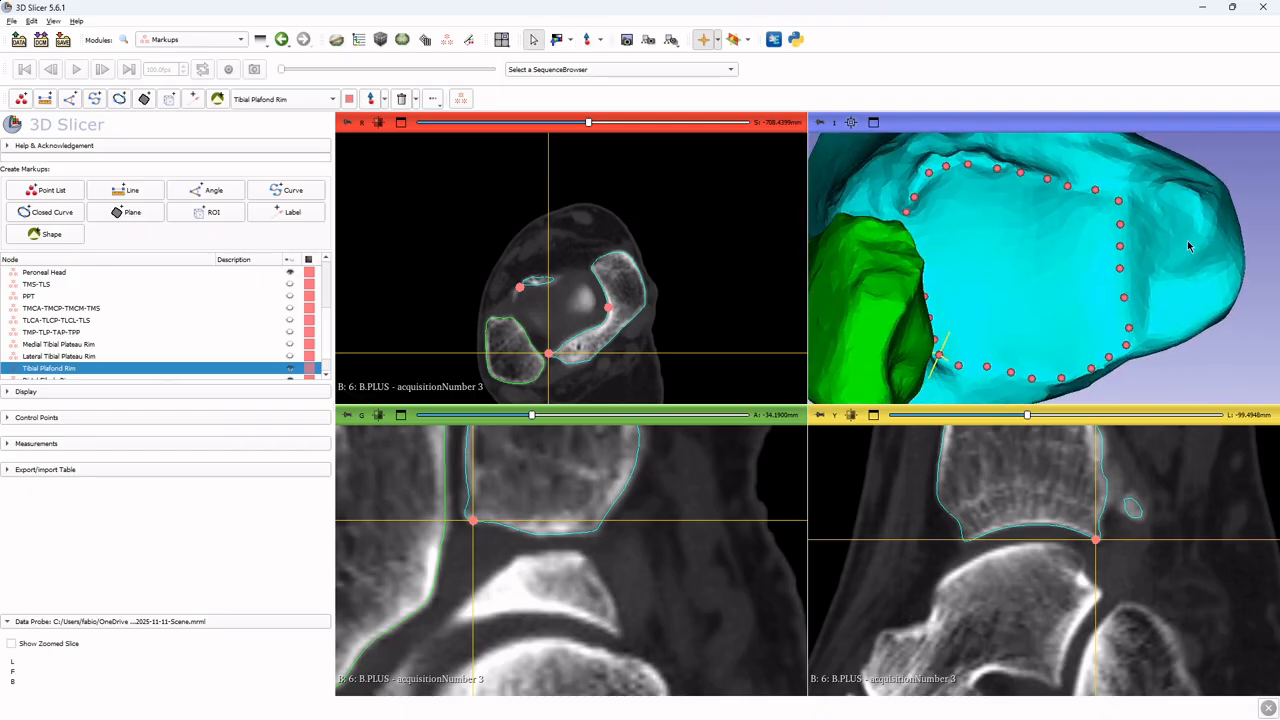
drag(1120, 248, 1134, 195)
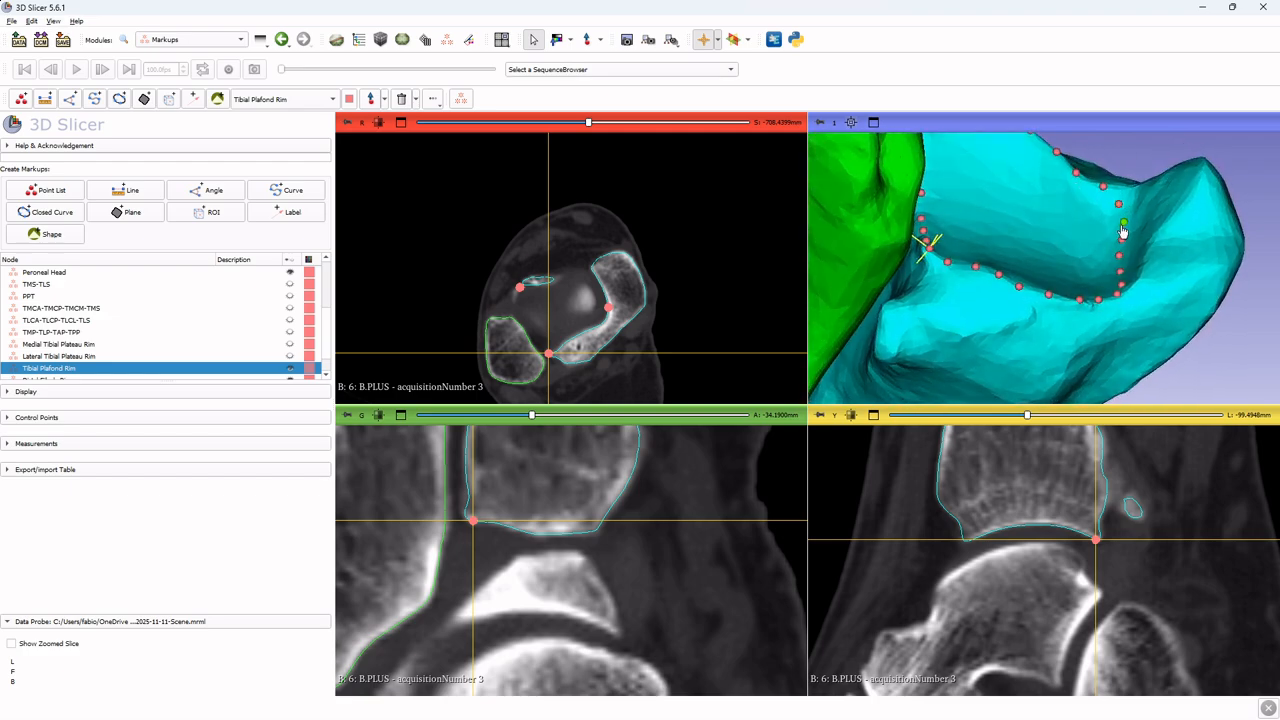
mouse_move(1128, 270)
mouse_down()
mouse_move(1142, 362)
mouse_move(1183, 245)
mouse_move(1111, 283)
mouse_up()
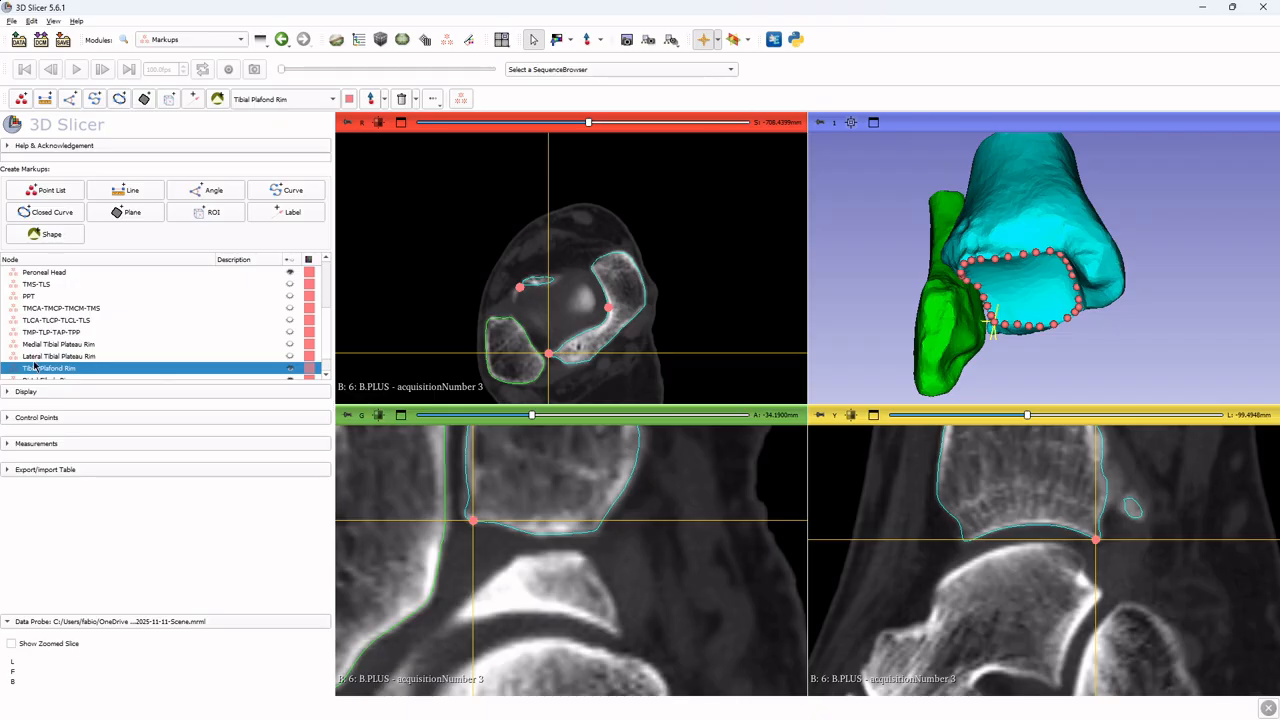
Make Distal Fibula Rim the active markup list and reset the 3D view to an anterior orientation
click(291, 369)
scroll(227, 321, down, 1)
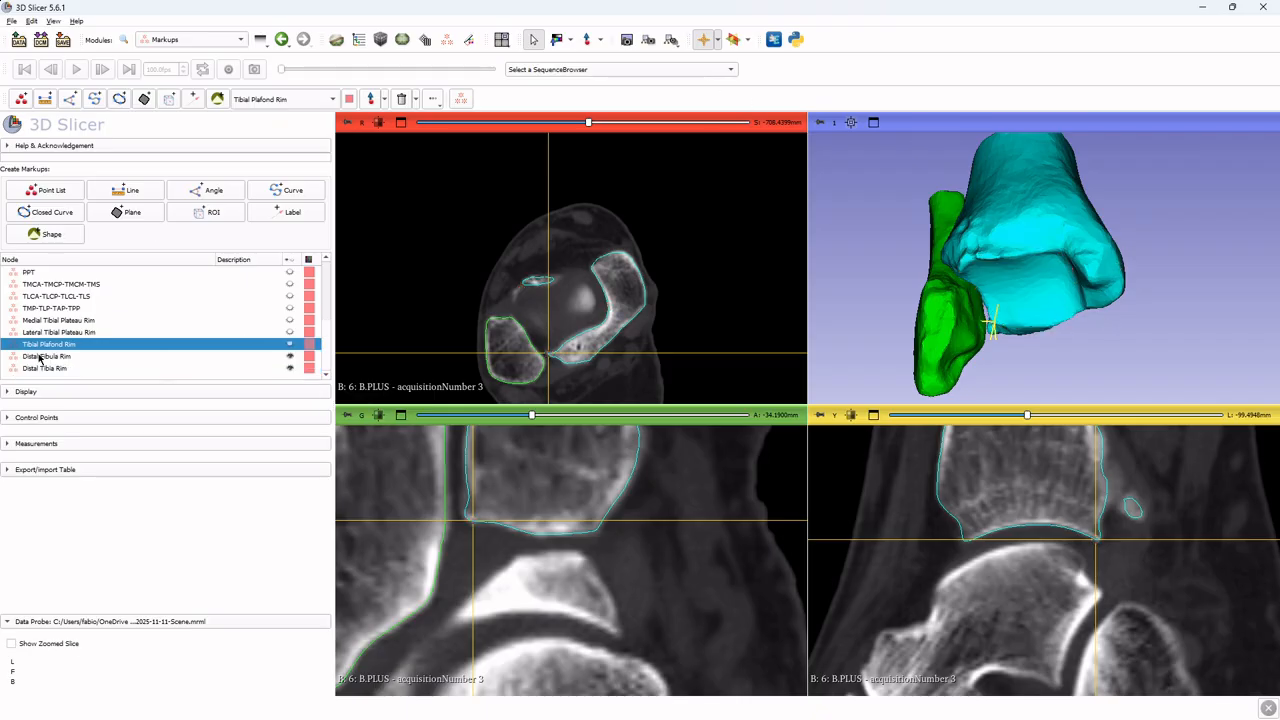
click(40, 357)
mouse_move(819, 122)
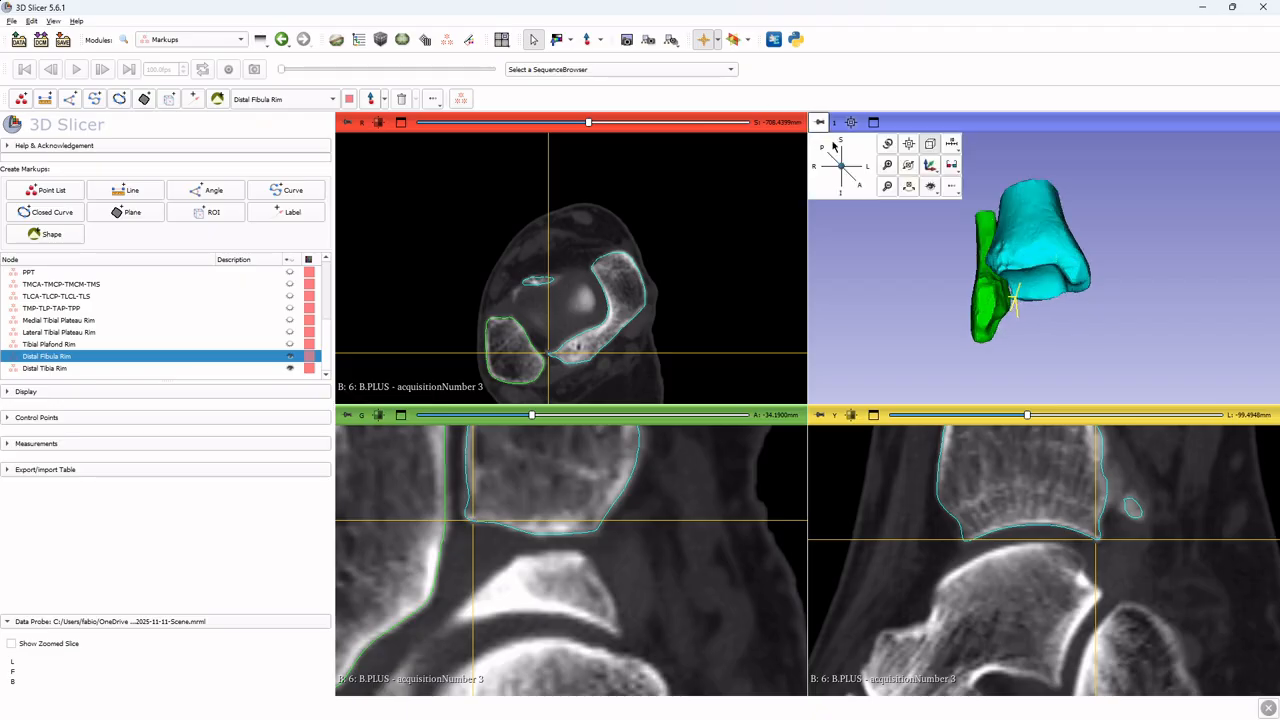
click(858, 185)
ctrl+scroll(578, 307, up, 1)
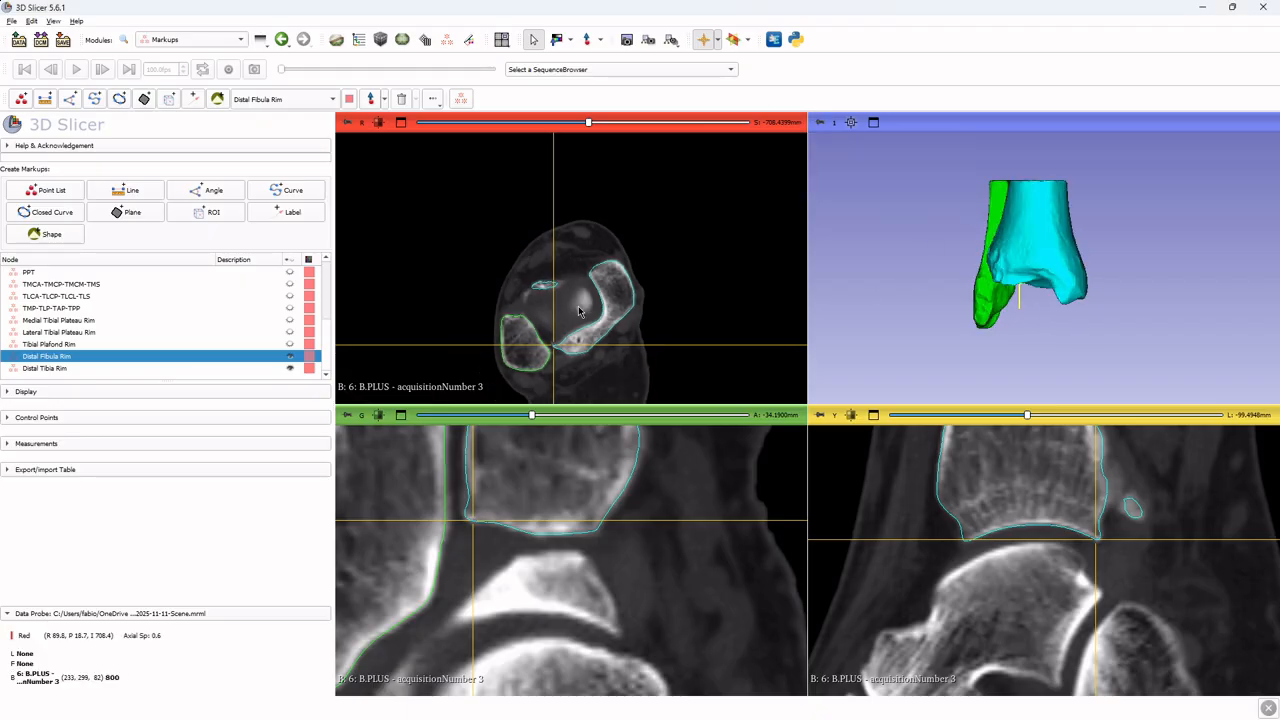
Scroll through axial slices and reposition the crosshair to locate the distal fibula level
scroll(578, 311, up, 1)
scroll(598, 313, up, 2)
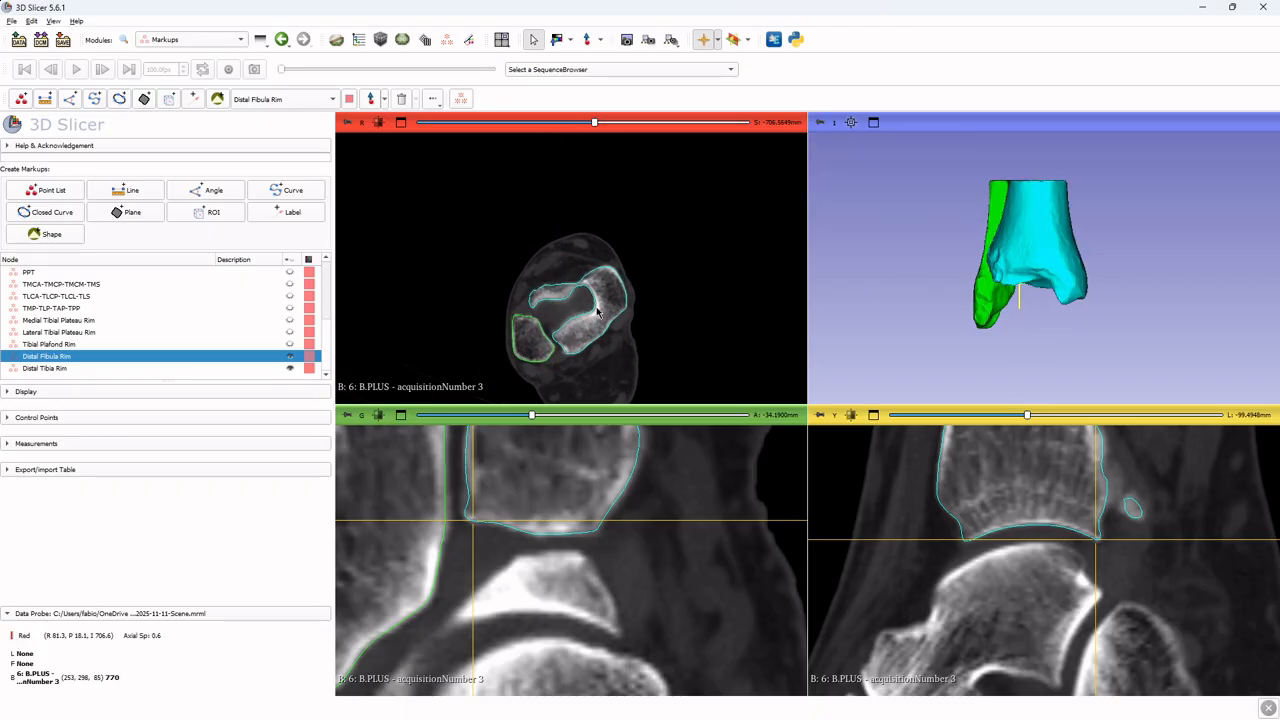
ctrl+scroll(580, 323, down, 2)
scroll(580, 323, up, 2)
key(shift)
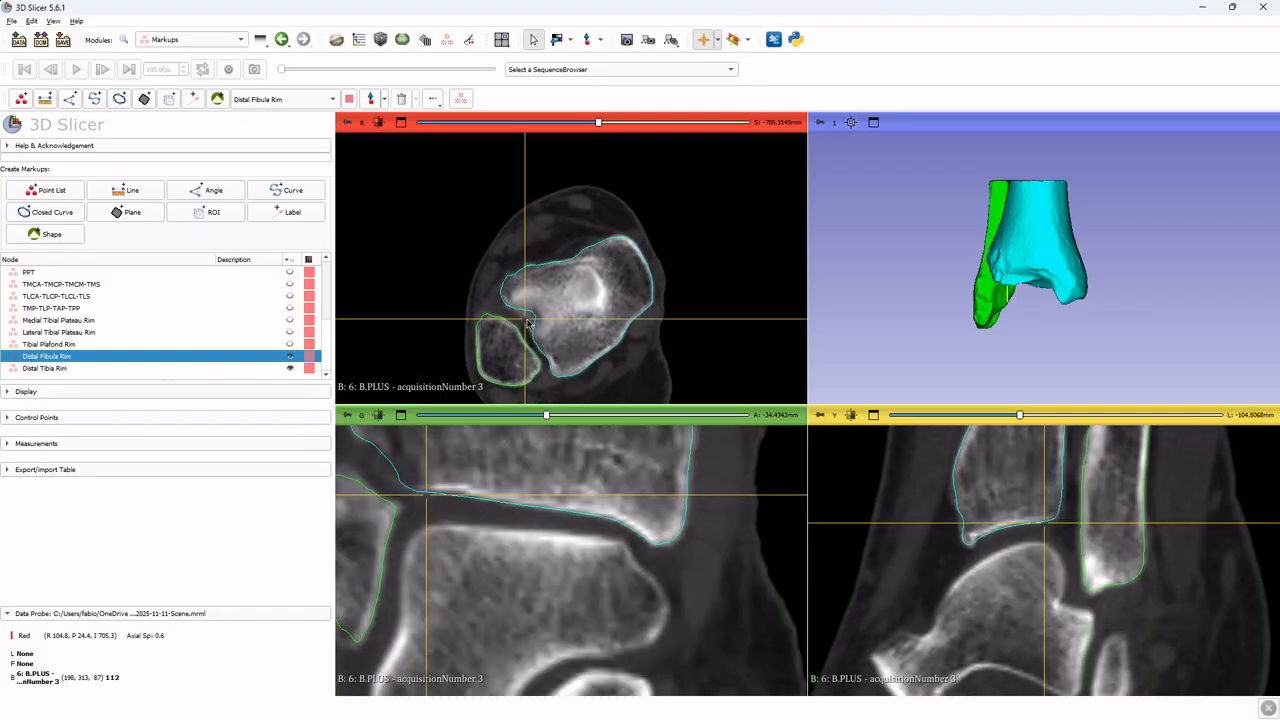
scroll(620, 309, up, 1)
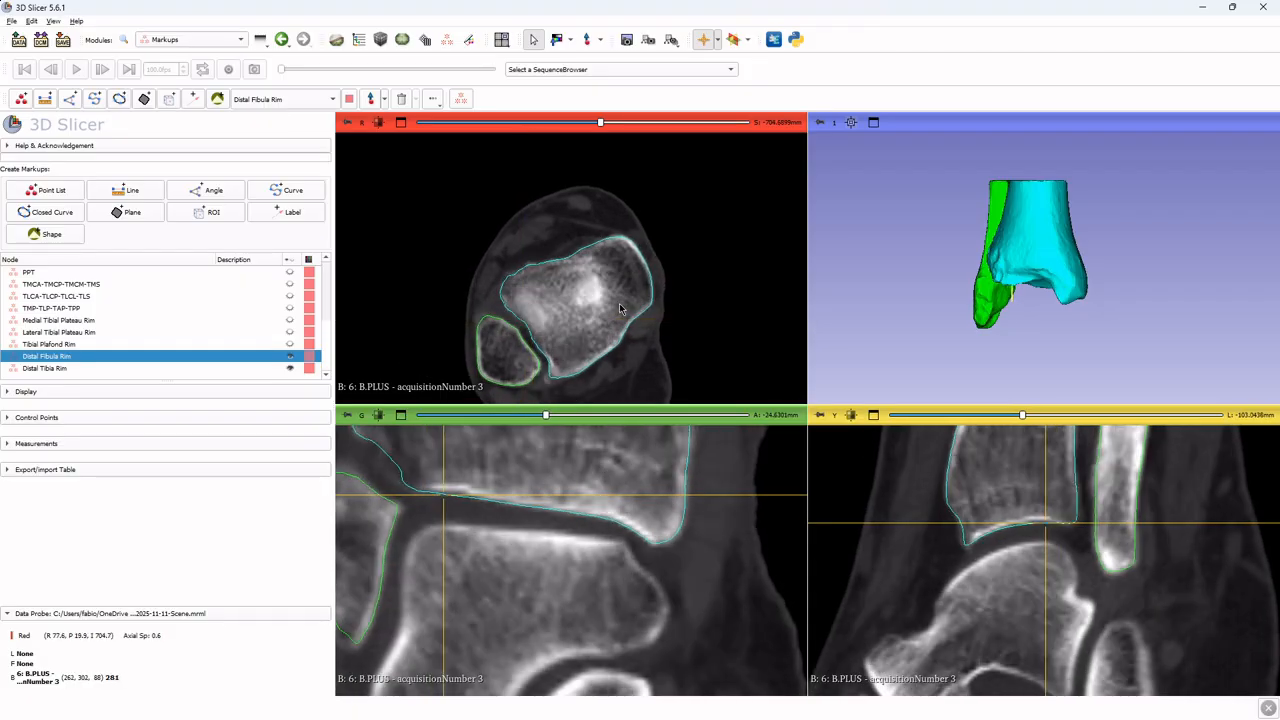
key(shift)
key(shift)
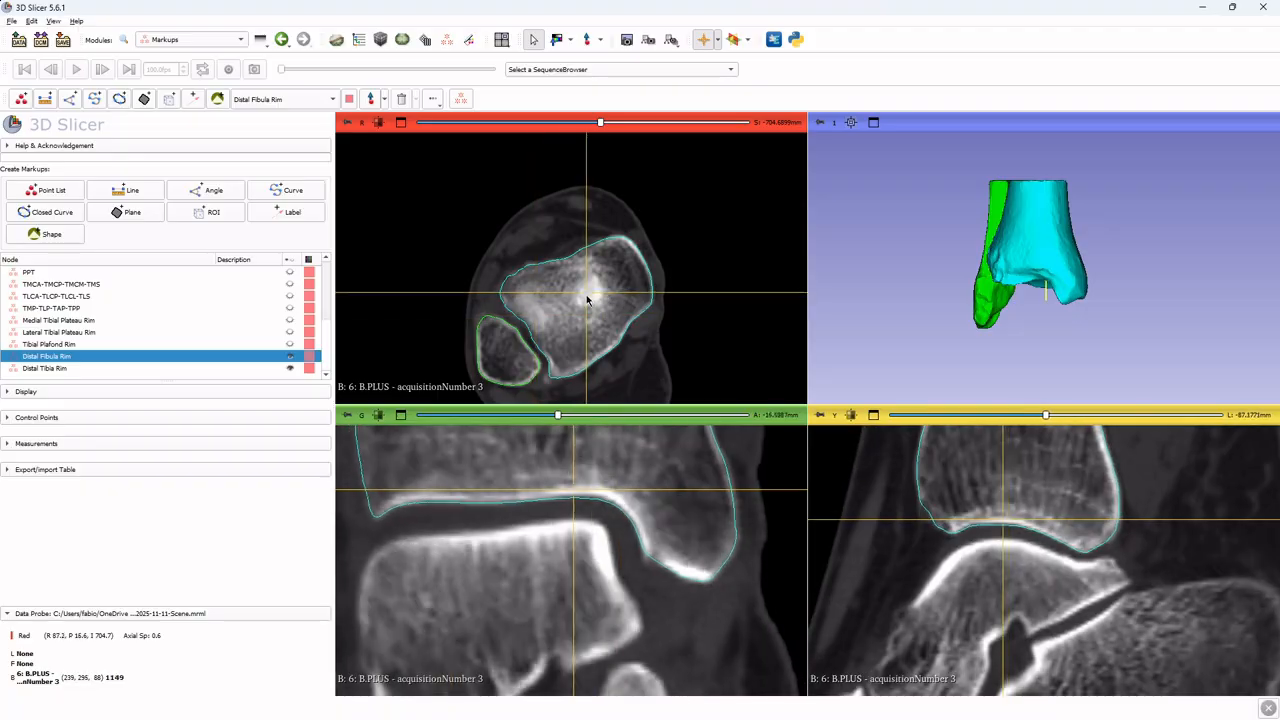
scroll(649, 318, up, 1)
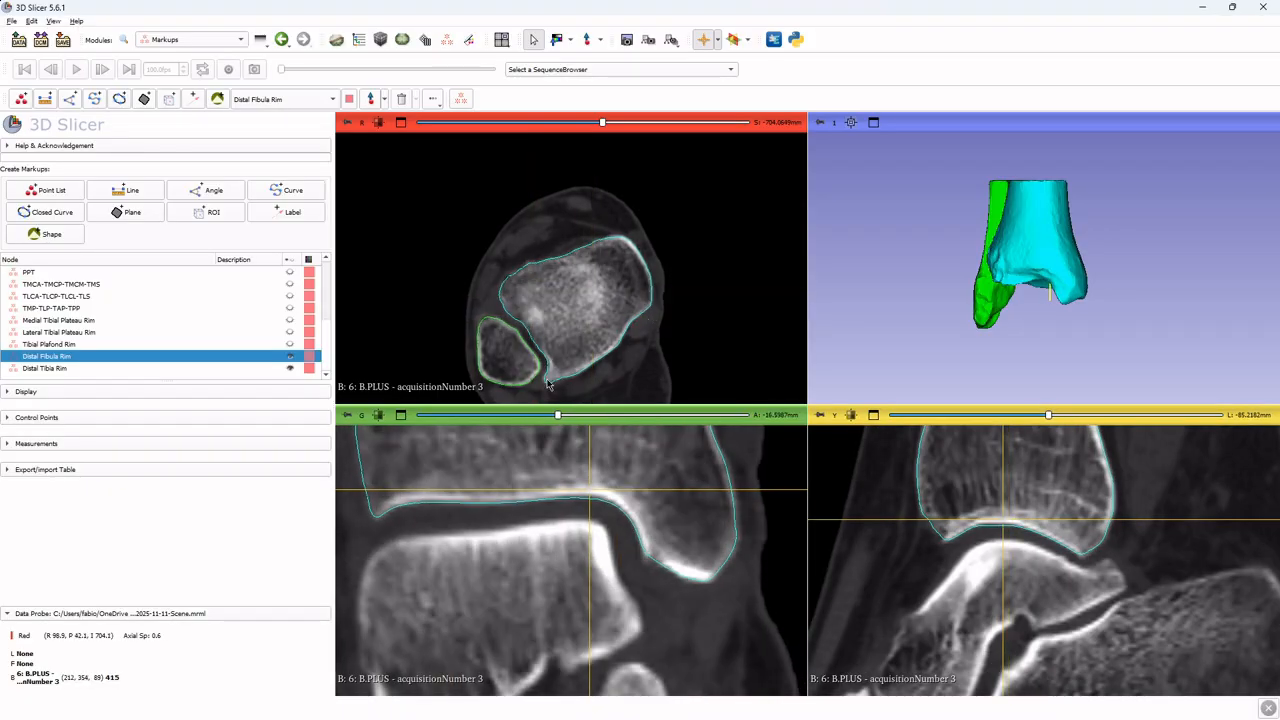
scroll(559, 373, up, 1)
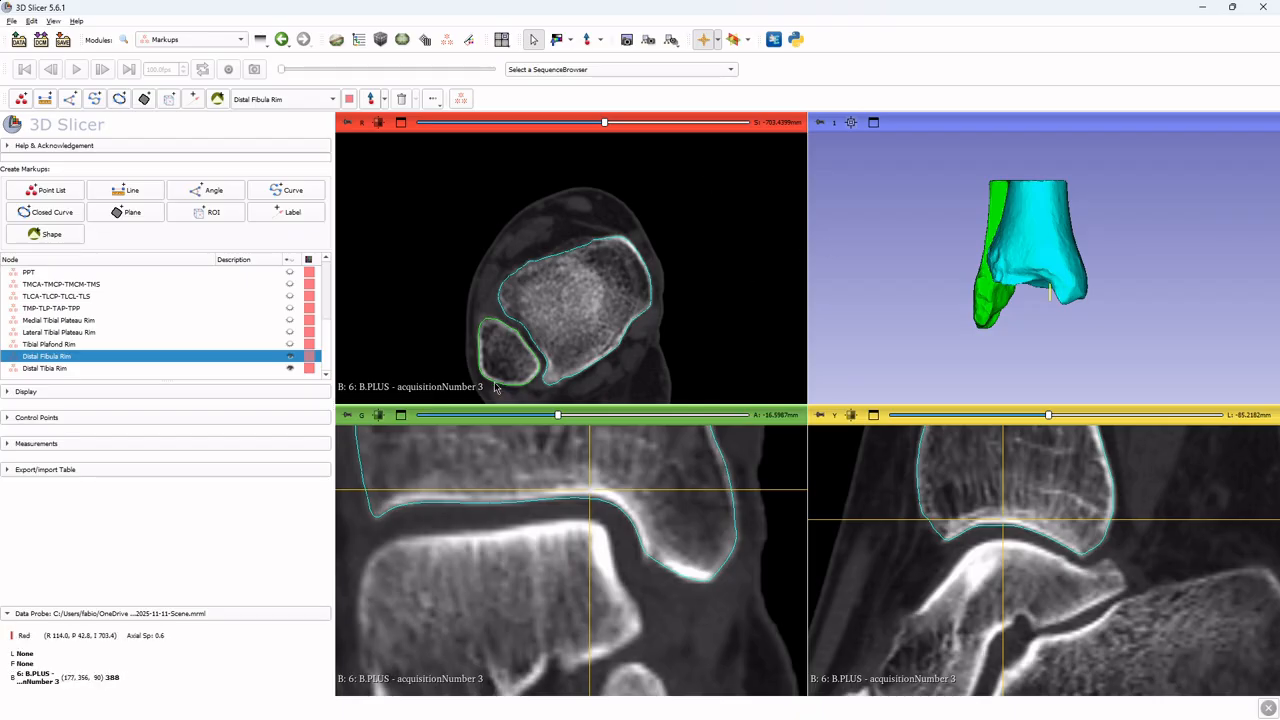
key(shift)
key(shift)
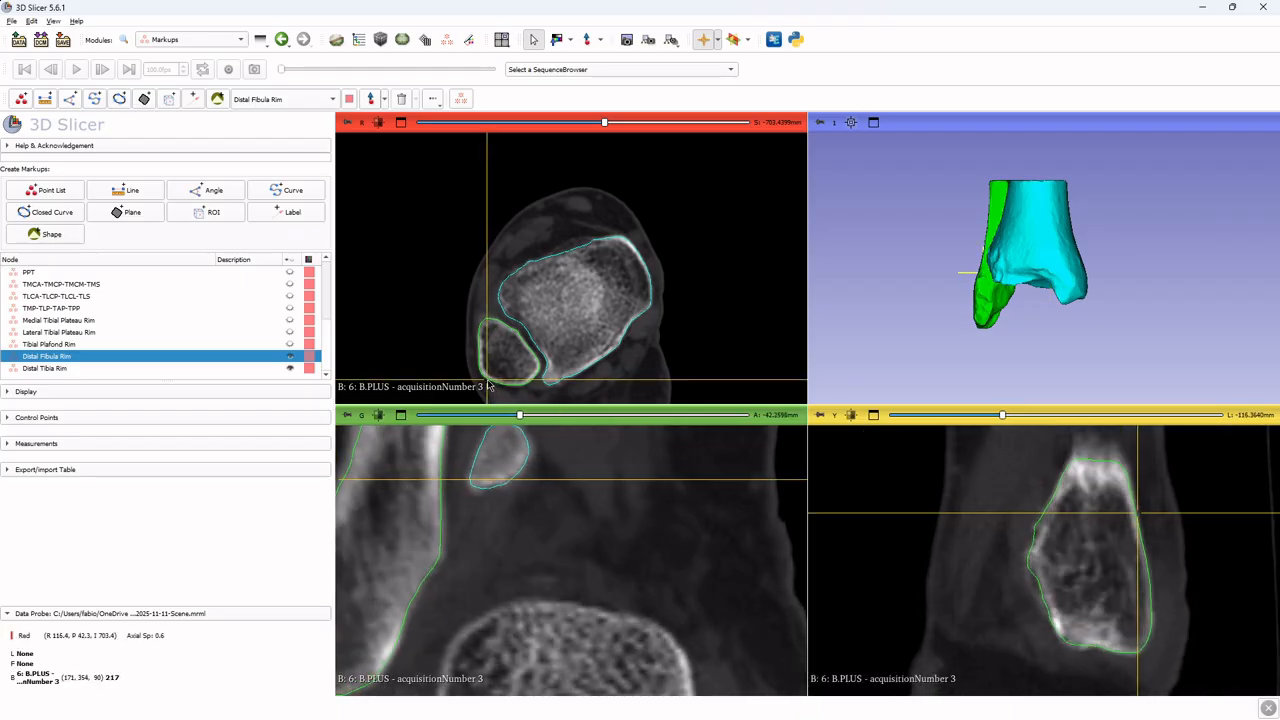
Place Distal Fibula Rim control points around the fibula's outline in the axial slice, then stop placement
click(585, 41)
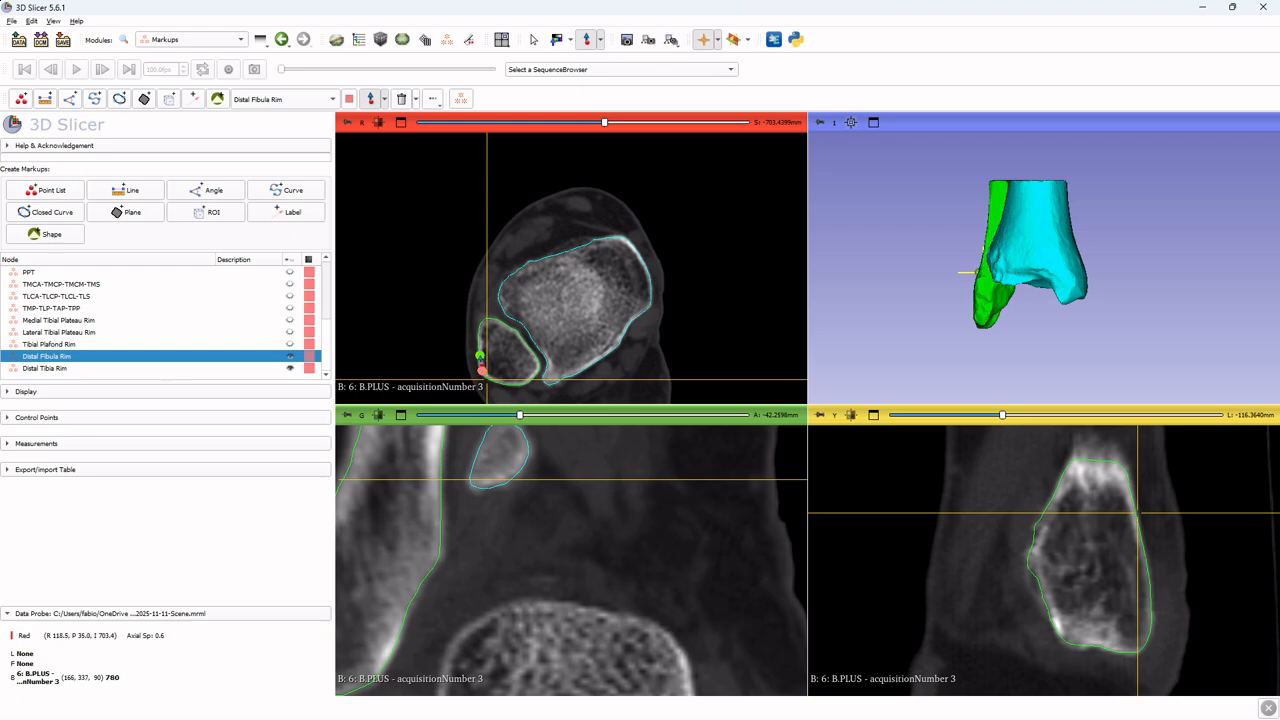
click(480, 355)
click(481, 345)
click(481, 322)
click(492, 320)
ctrl+scroll(492, 320, up, 2)
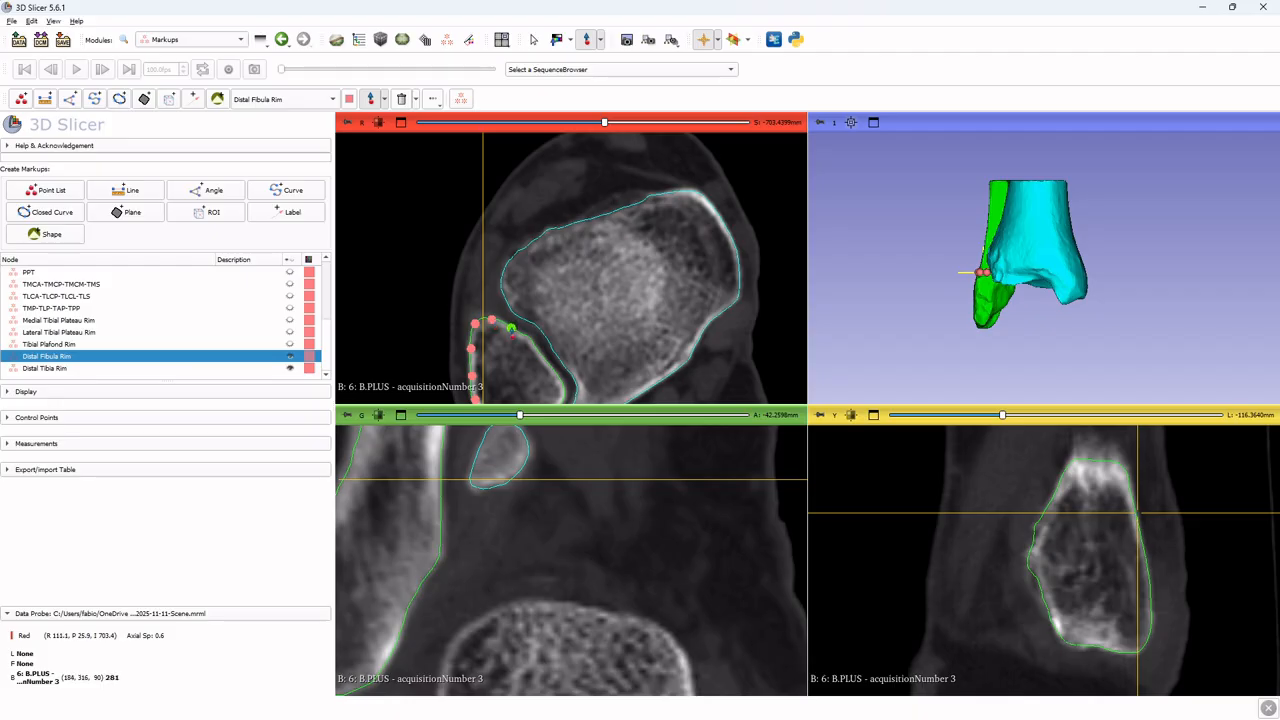
click(539, 351)
middle_drag(567, 388, 582, 318)
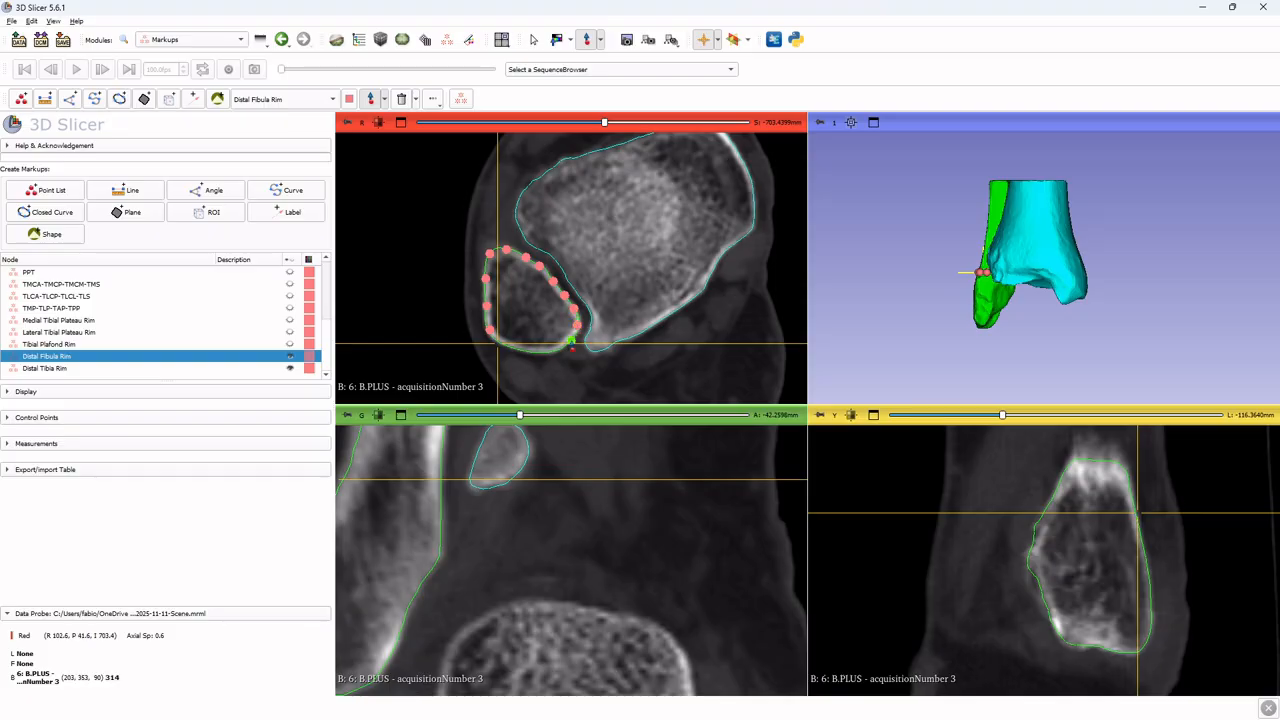
click(571, 341)
right_click(500, 344)
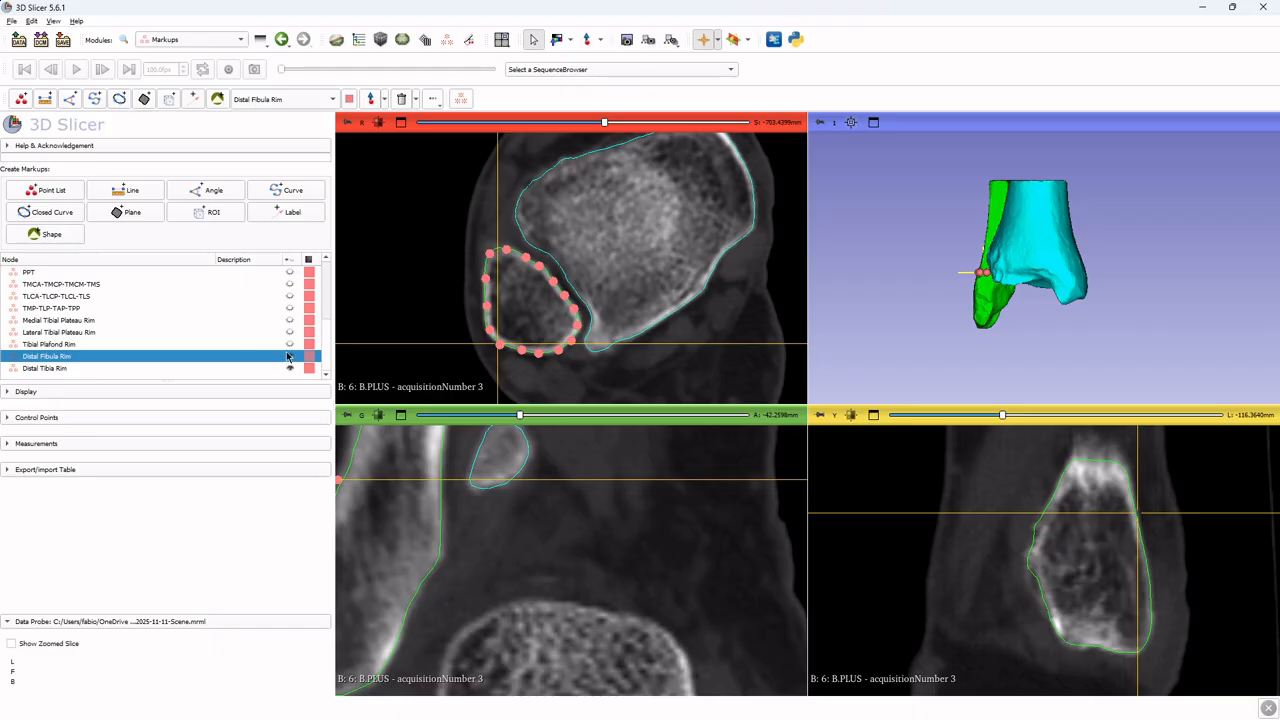
Switch to the Distal Tibia Rim list and place control points along the tibia's anterolateral outline in the axial slice
click(288, 357)
click(263, 369)
middle_drag(597, 291, 593, 294)
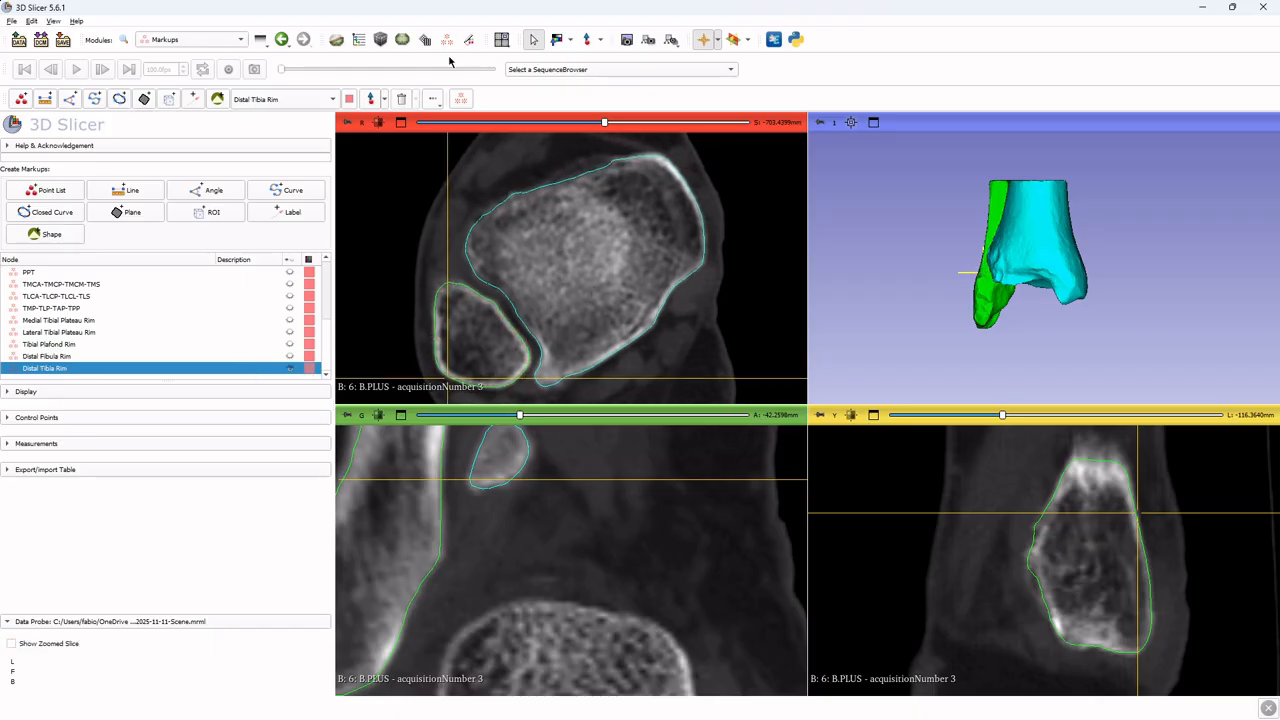
click(372, 100)
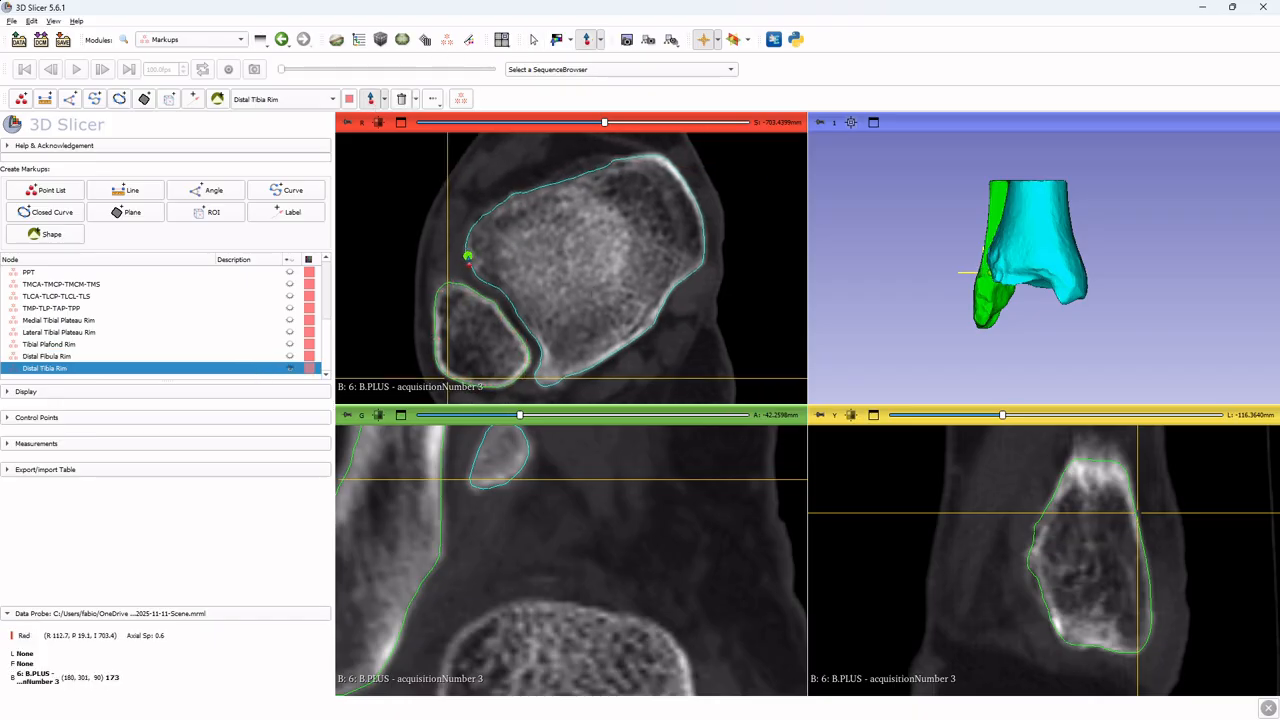
click(467, 256)
click(467, 243)
click(476, 226)
click(487, 213)
click(507, 202)
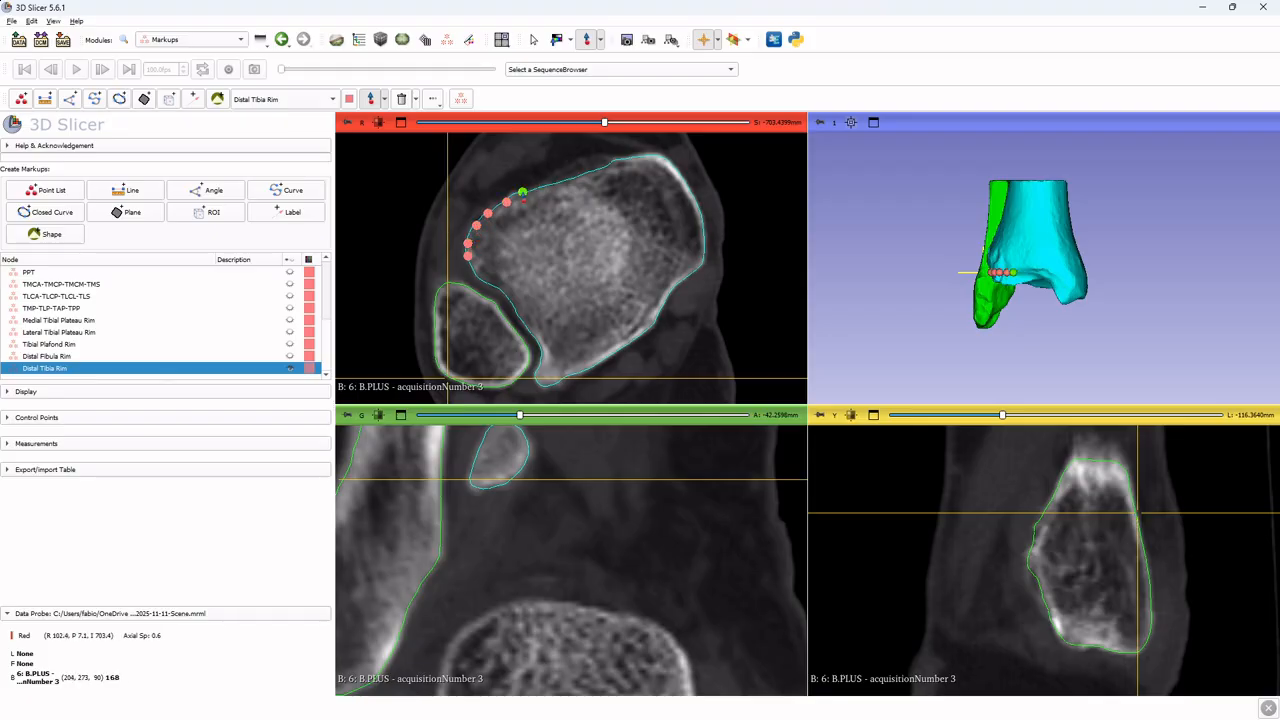
click(522, 192)
click(545, 186)
click(575, 179)
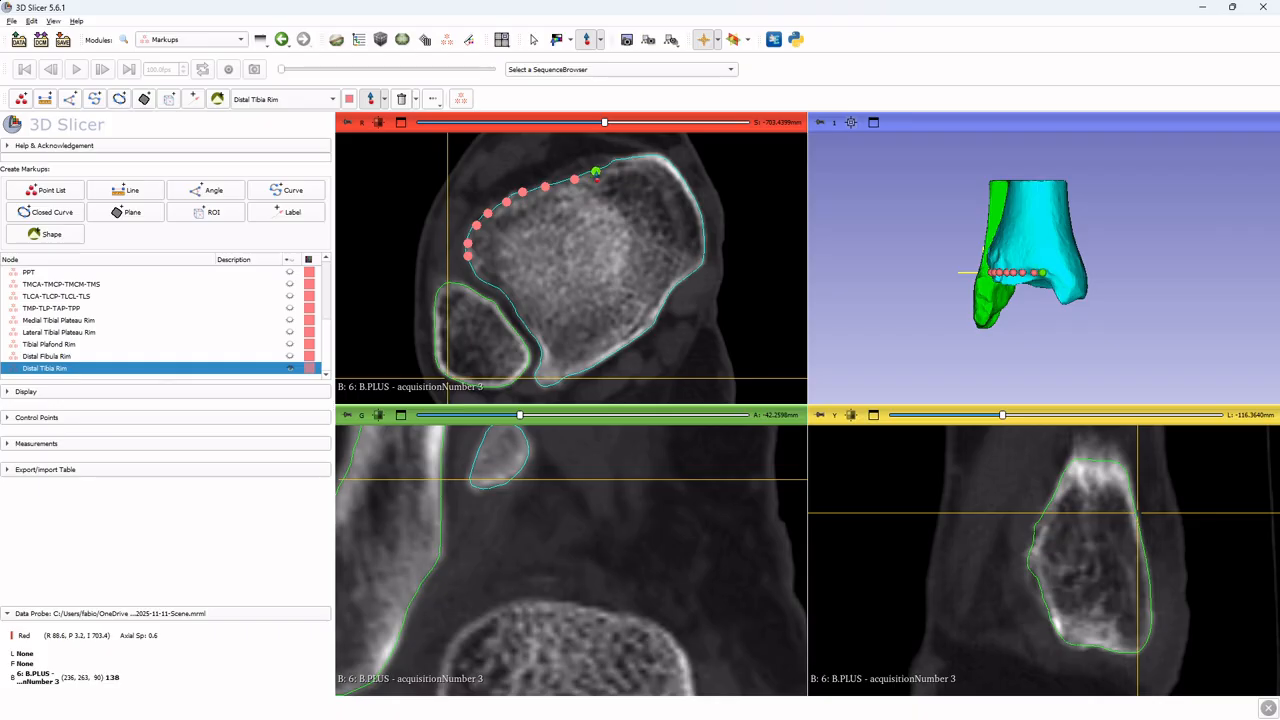
click(595, 172)
Continue Distal Tibia Rim points around the medial and posteromedial side of the tibia outline
click(610, 164)
click(626, 159)
click(650, 158)
click(668, 166)
click(693, 200)
click(700, 216)
click(705, 234)
click(704, 250)
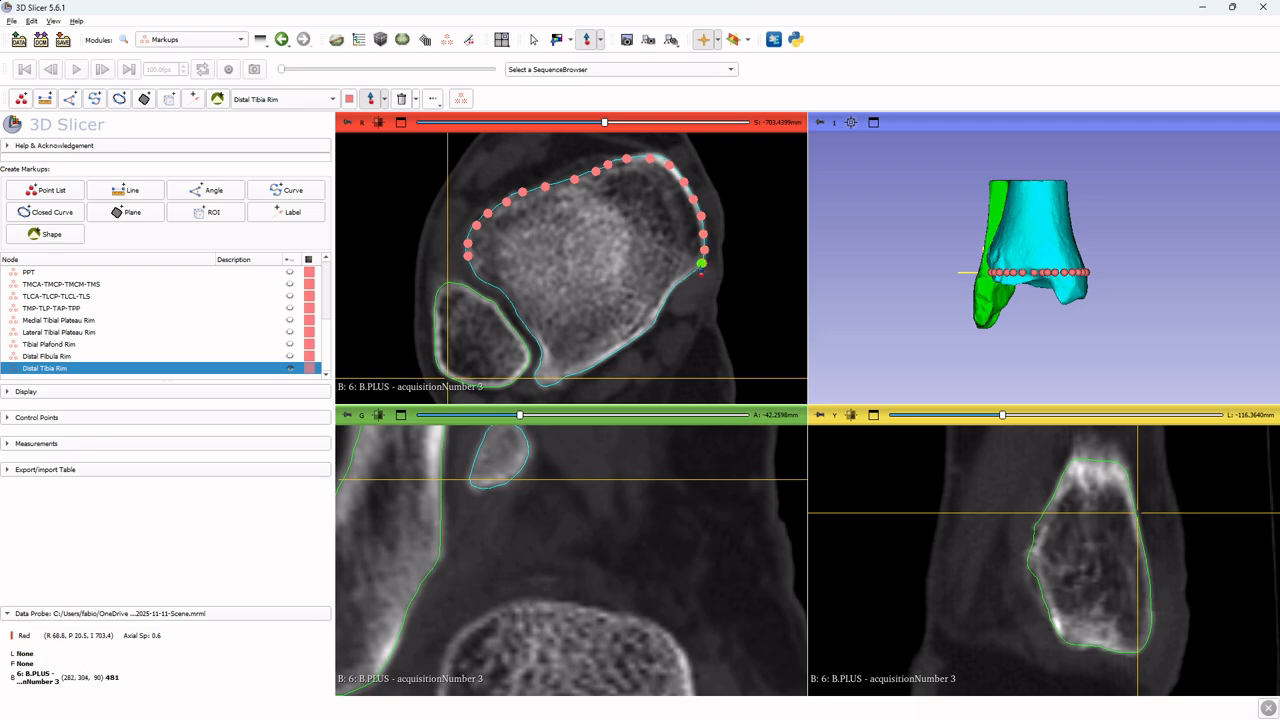
click(702, 264)
click(689, 274)
click(673, 285)
click(663, 297)
click(657, 314)
click(652, 323)
click(643, 331)
click(633, 339)
Finish Distal Tibia Rim points along the posterior edge back to the fibular notch, then stop placement
click(610, 353)
click(596, 361)
click(583, 368)
click(571, 374)
click(560, 379)
click(548, 385)
click(537, 375)
click(541, 356)
click(539, 343)
click(527, 326)
click(516, 313)
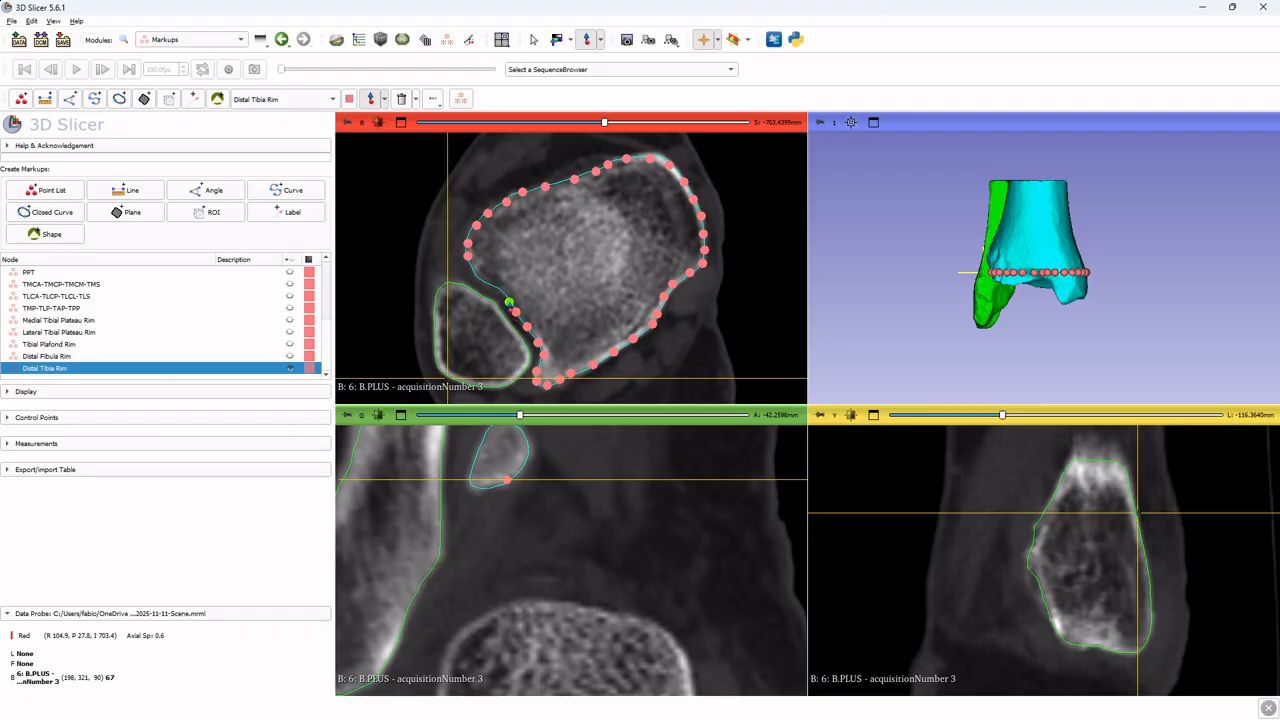
click(501, 290)
click(472, 270)
right_click(472, 270)
Show the Distal Tibia Rim and Distal Fibula Rim points and rotate the 3D view to review both rims
click(288, 372)
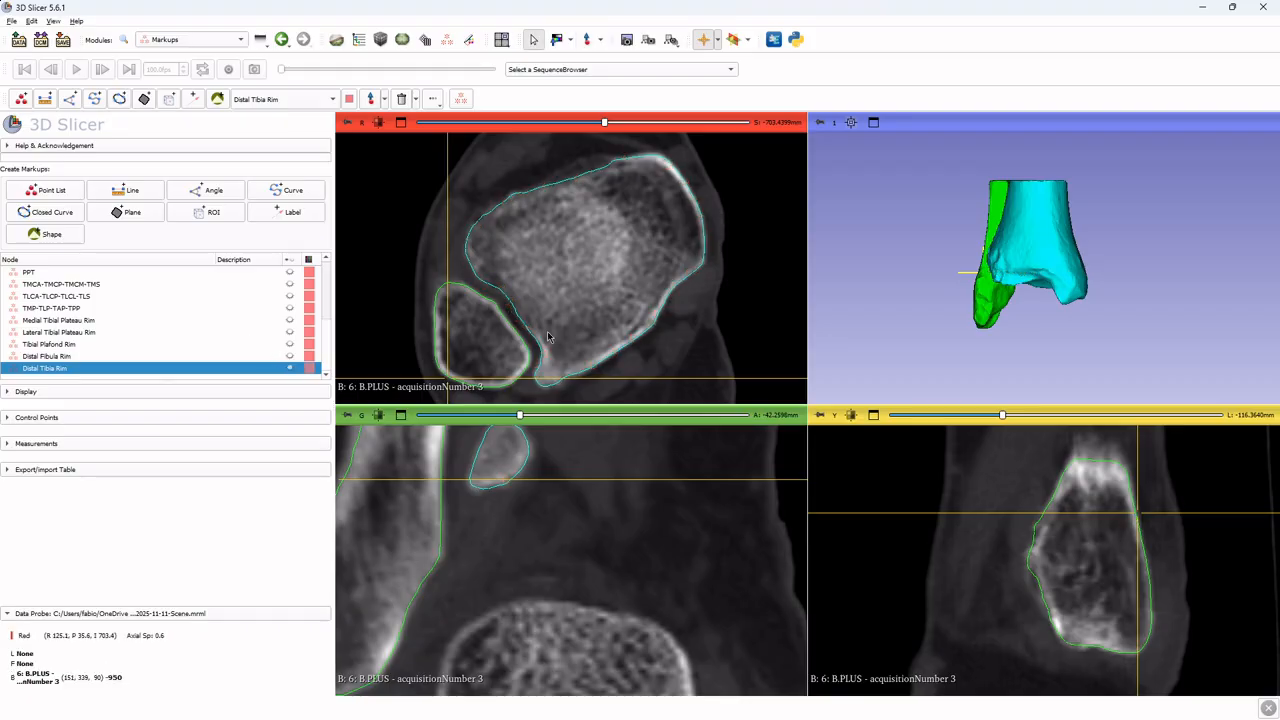
click(288, 372)
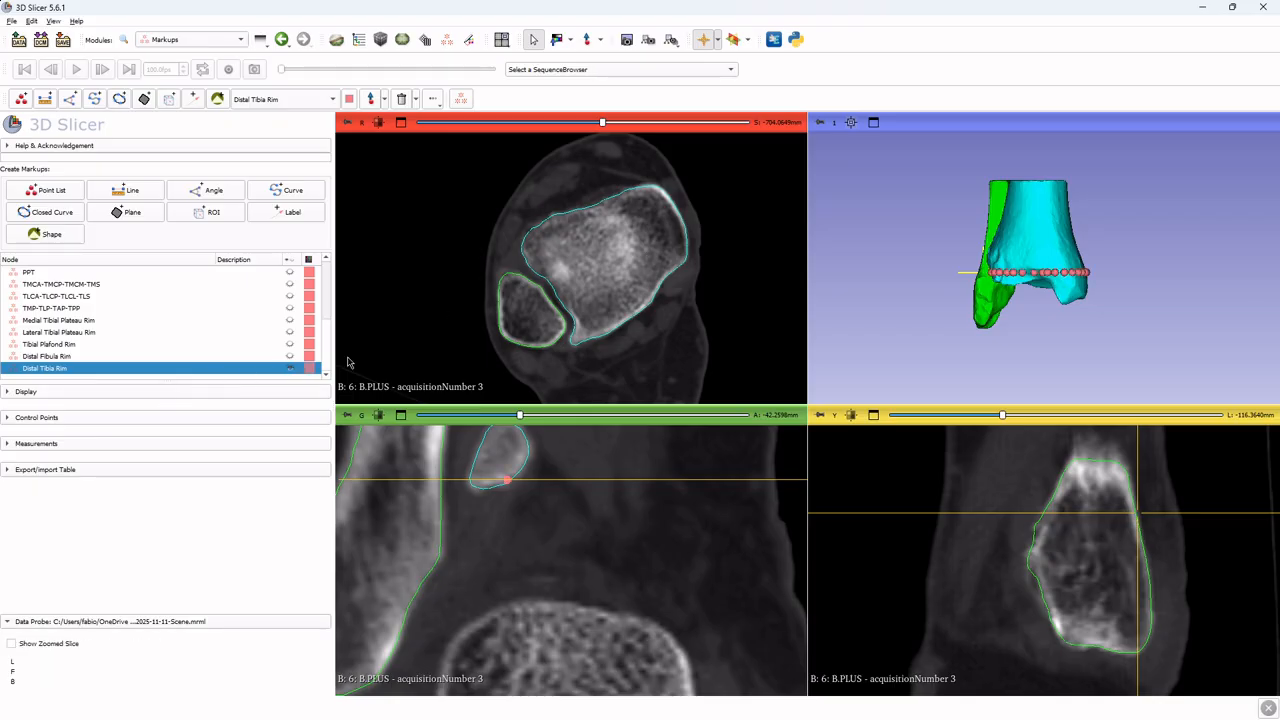
drag(1135, 306, 730, 315)
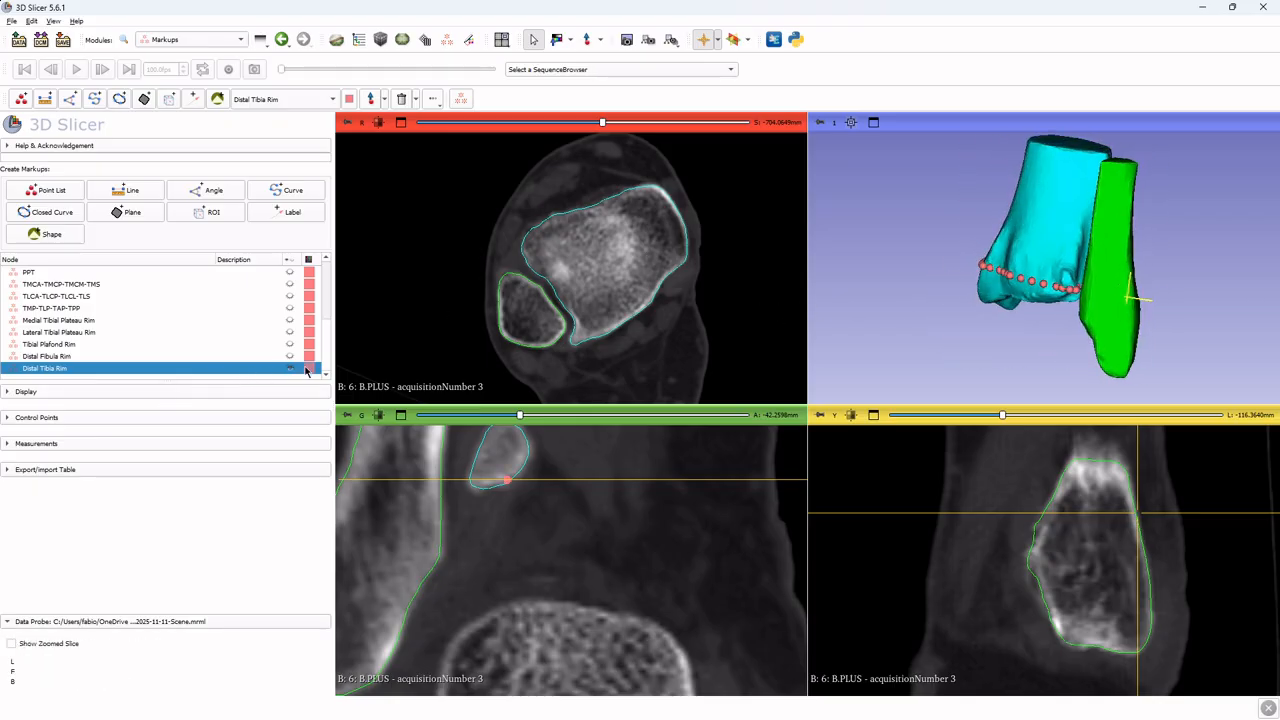
click(296, 358)
drag(1178, 339, 855, 322)
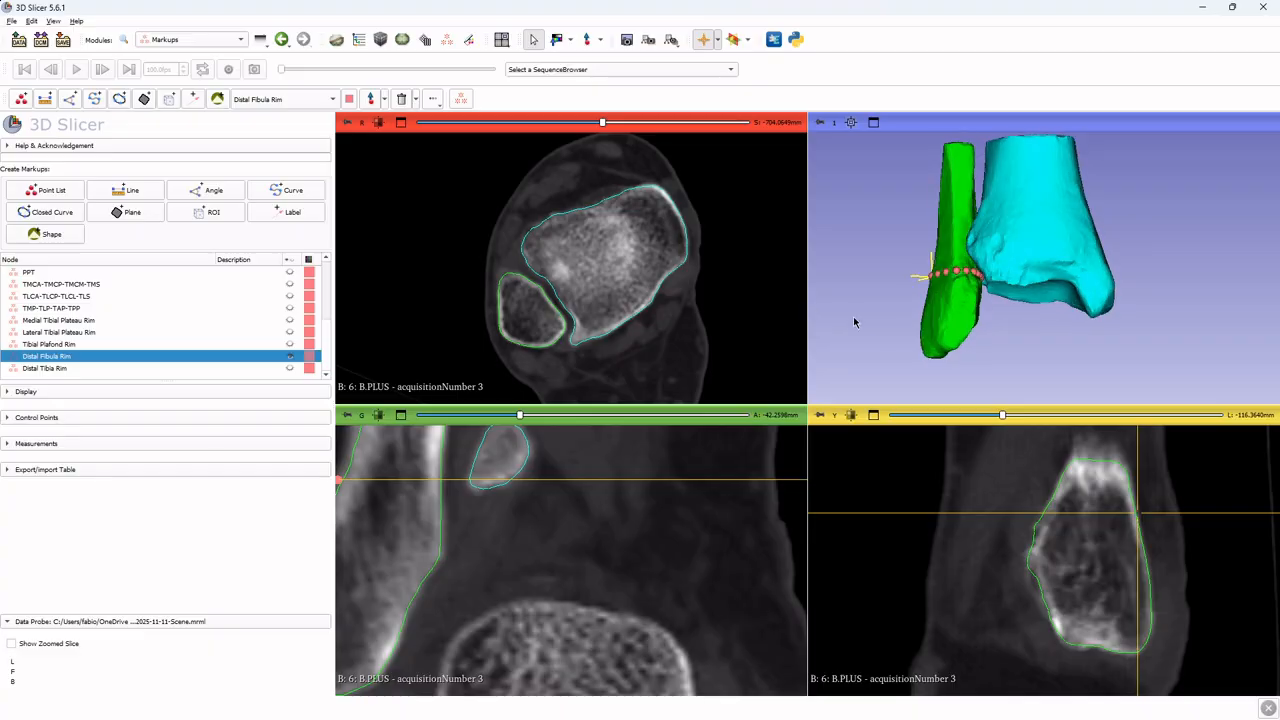
scroll(1100, 280, down, 3)
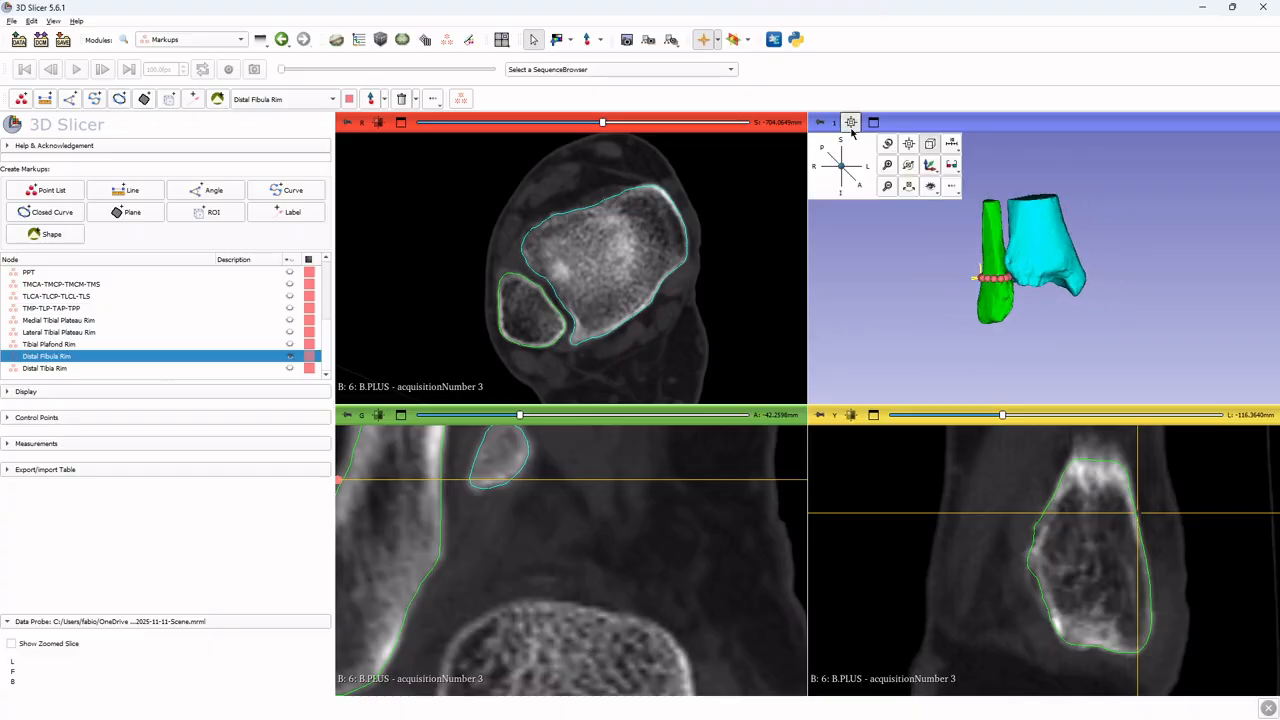